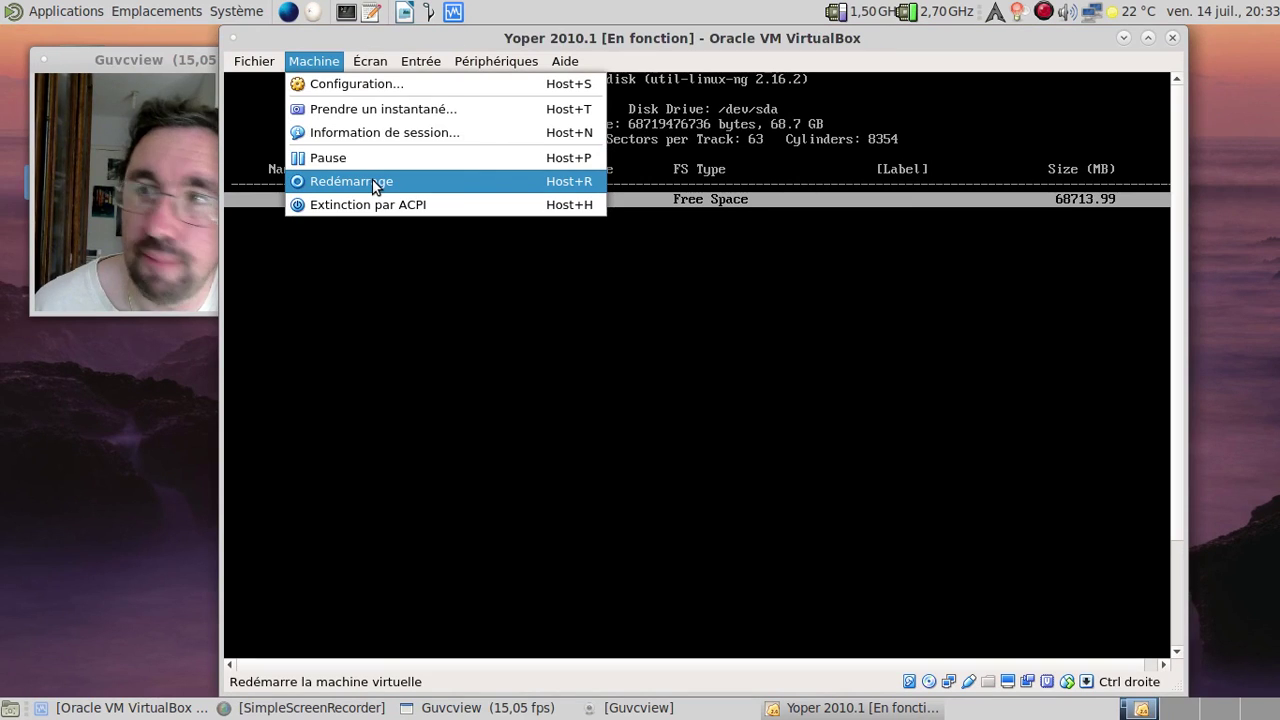
Step: Confirm the VM reset, boot the Yoper Installation GRUB entry, and select Live CD
left_click(737, 423)
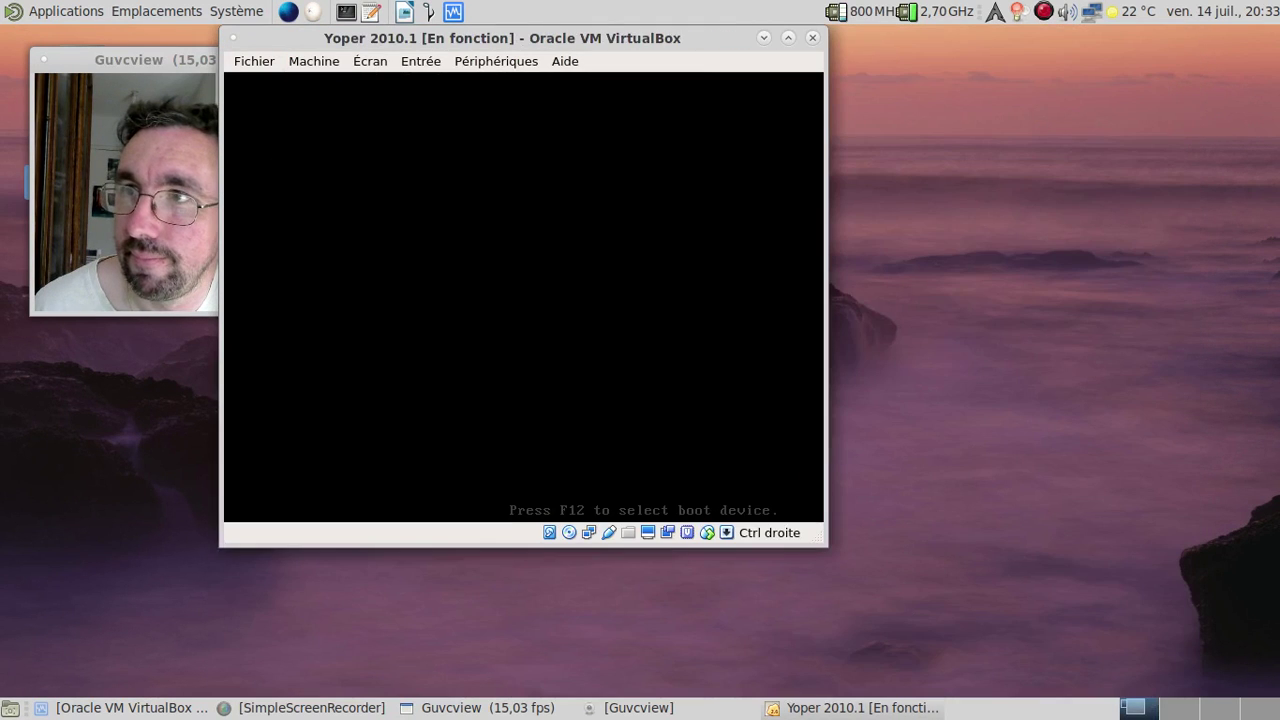
left_click_drag(463, 41, 624, 44)
key("Escape")
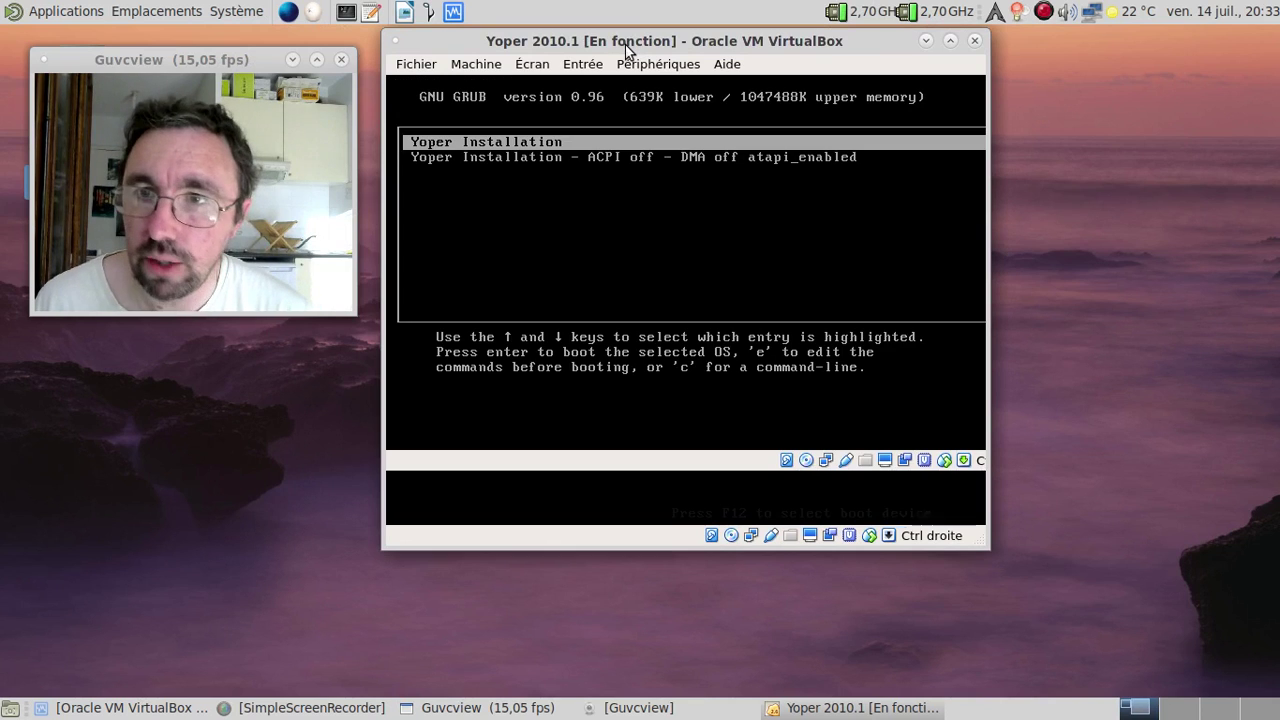
key("Return")
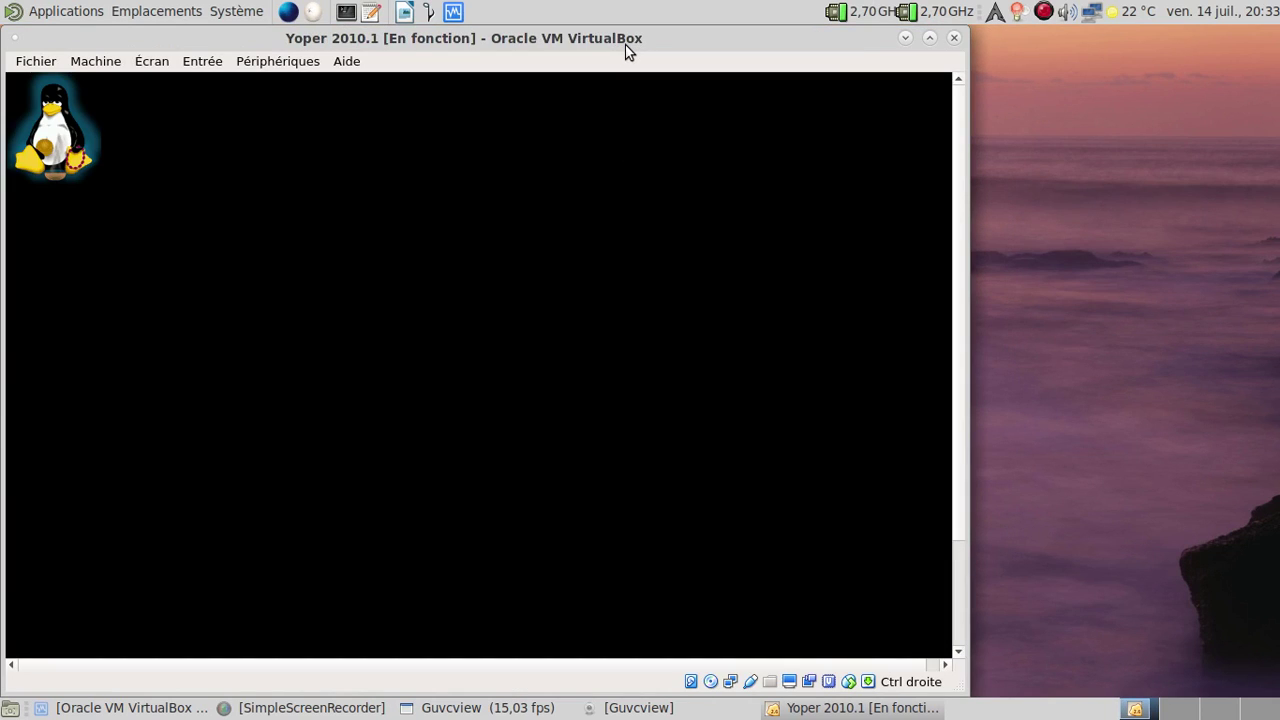
left_click_drag(625, 44, 858, 40)
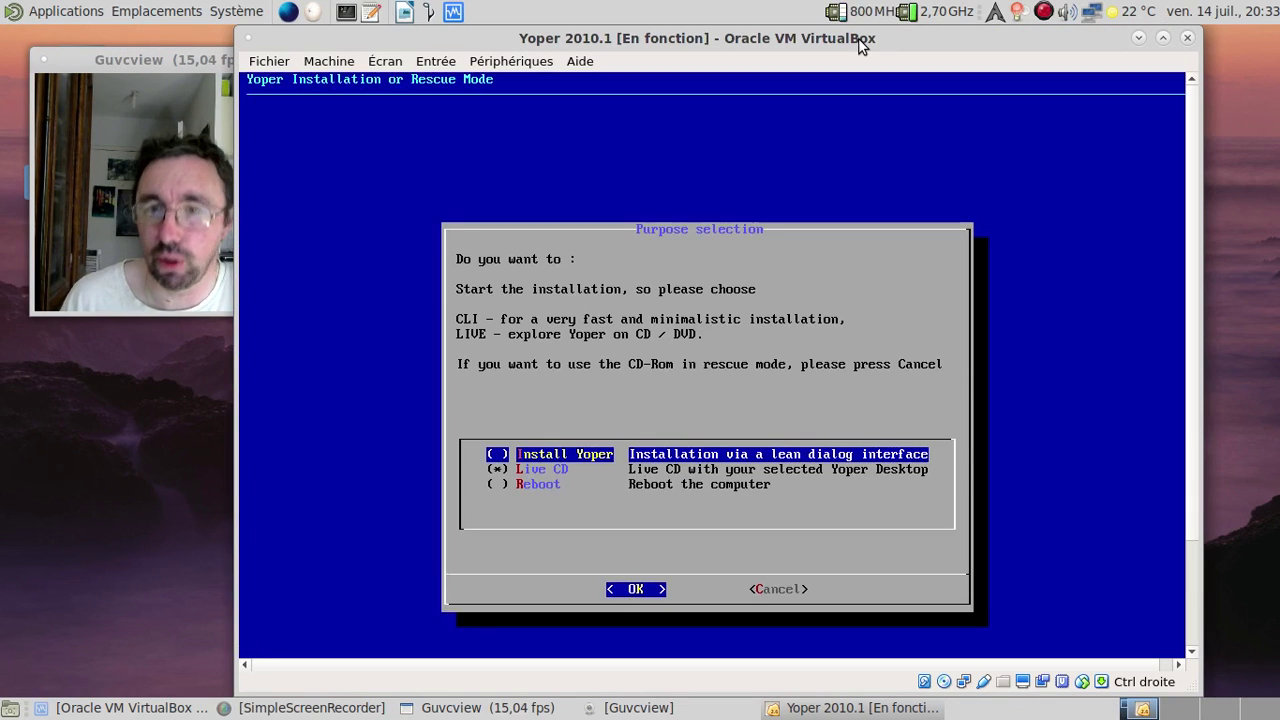
key("Down")
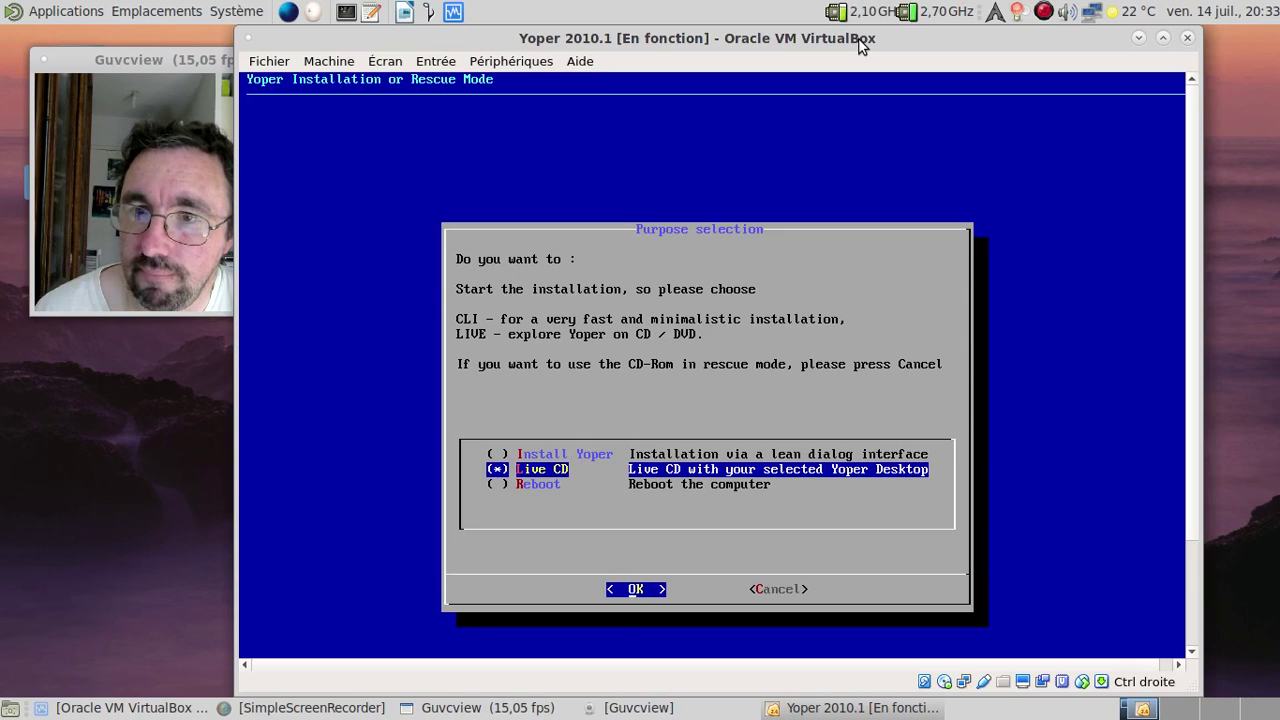
key("Return")
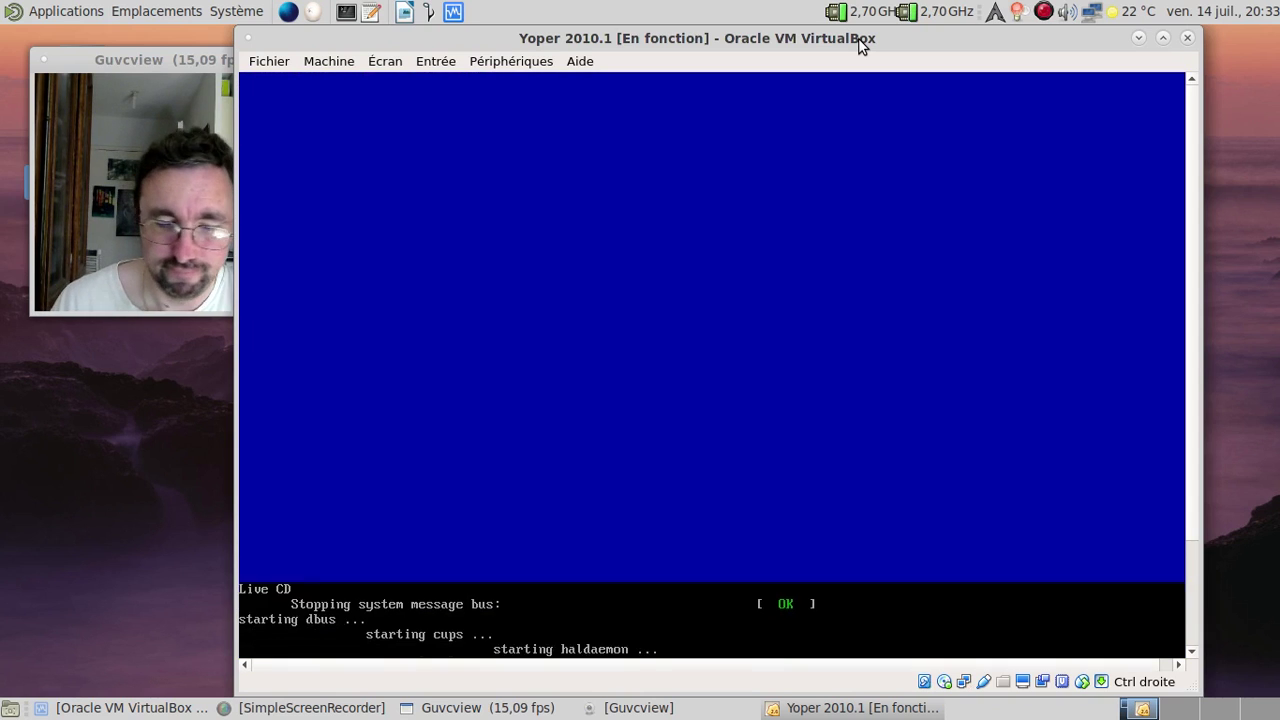
Step: Switch the Yoper VM to full-screen mode while its KDE desktop loads
key("Control_R+f")
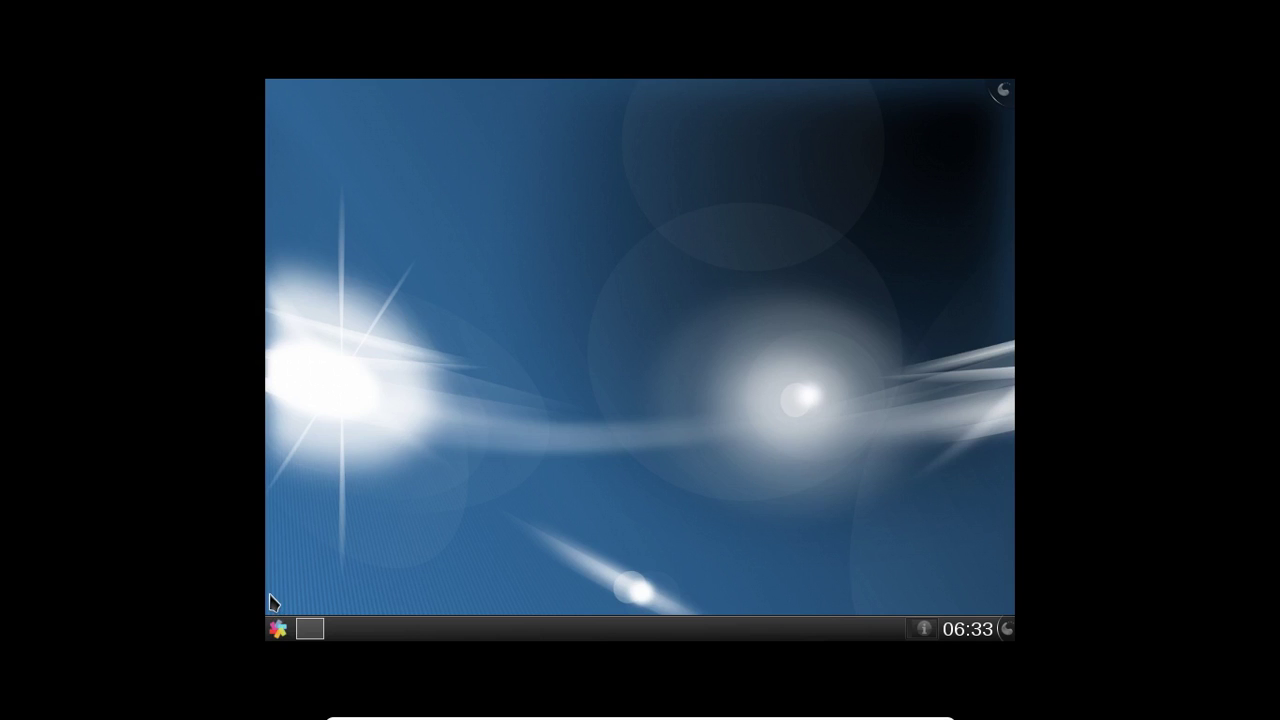
key("ctrl+f")
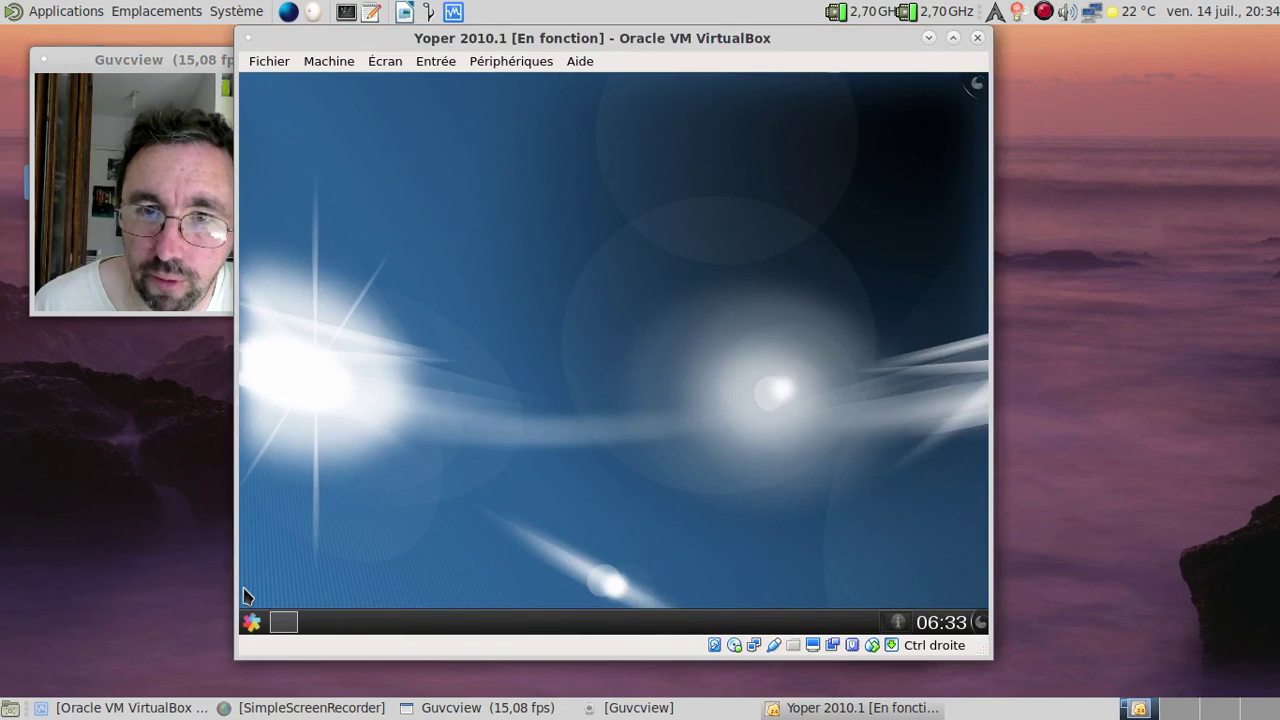
key("ctrl+f")
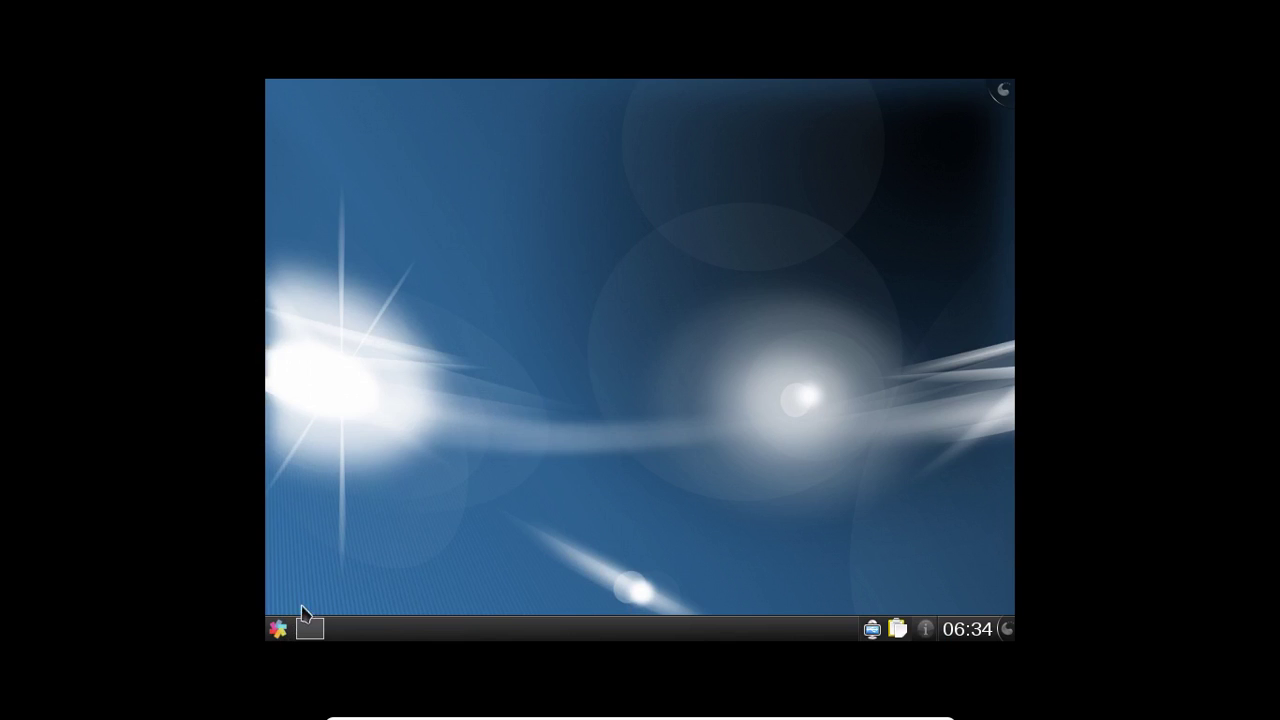
Step: Launch Konsole from the Kickoff menu by searching 'kon'
left_click(281, 629)
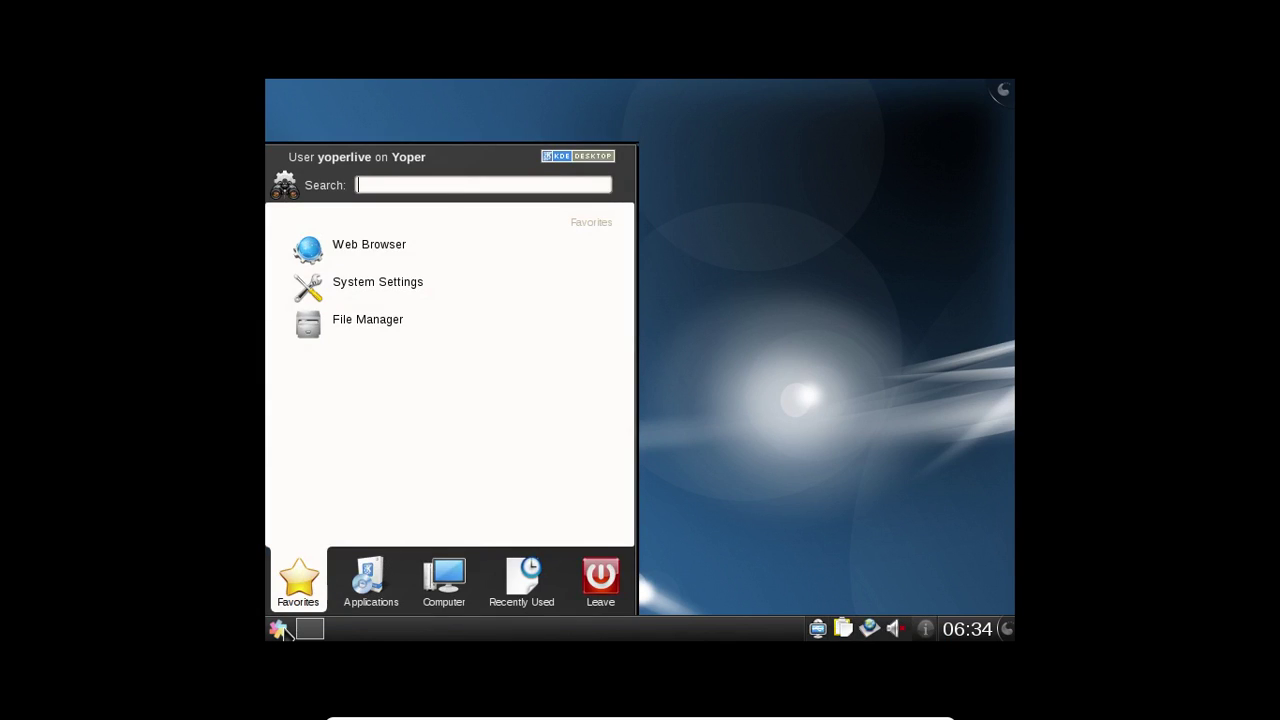
type("kon")
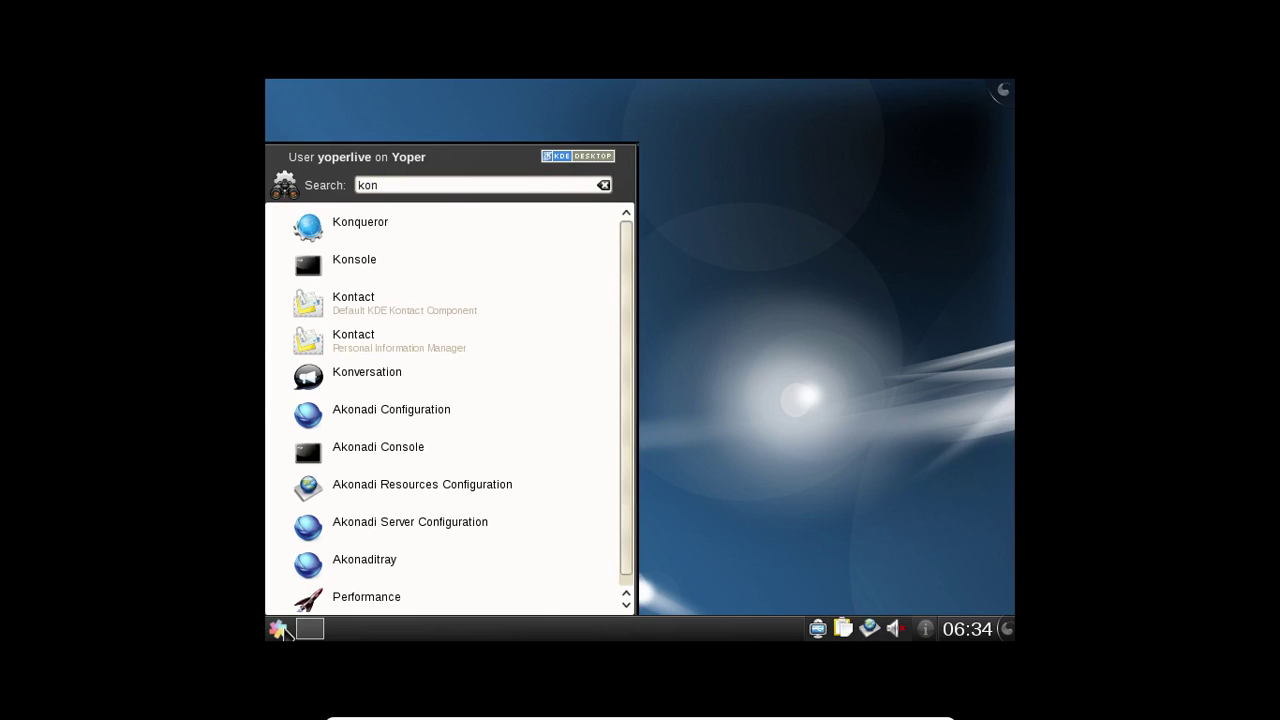
key("Down")
key("Return")
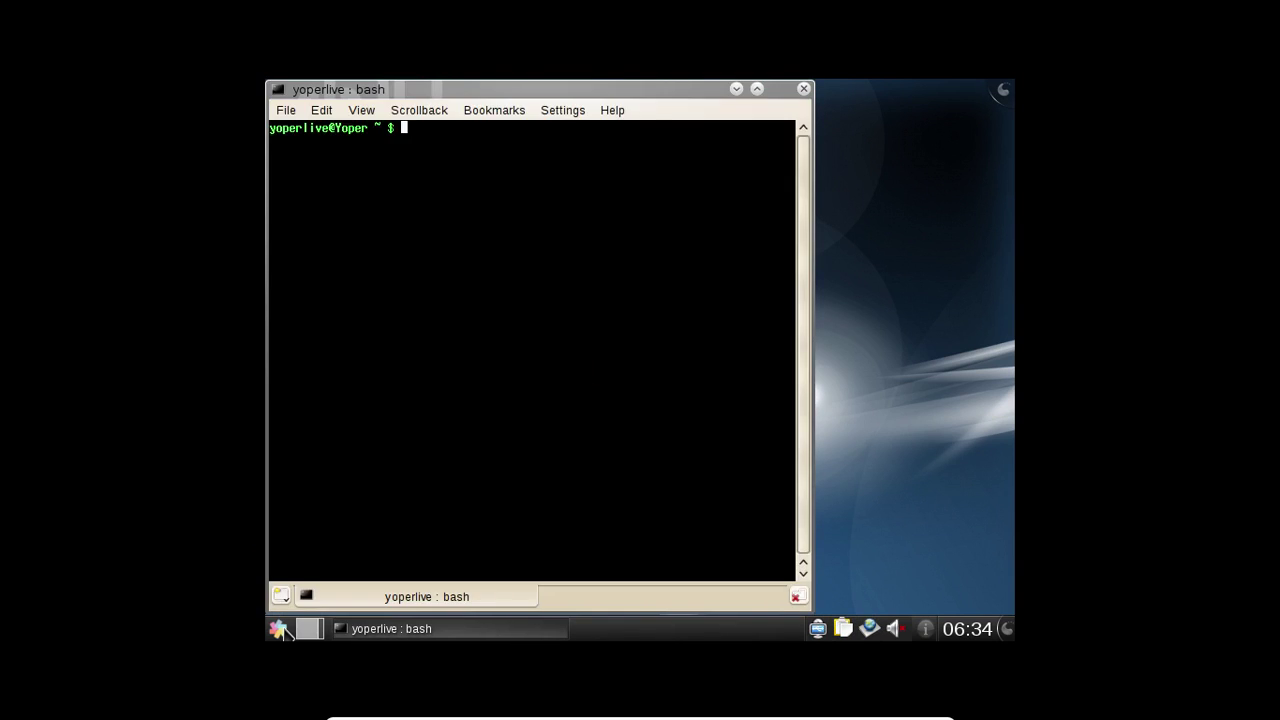
Step: Try xrandr -s 1024x768, list the available modes with xrandr, then exit the terminal
type("xrandr -s 1024x768")
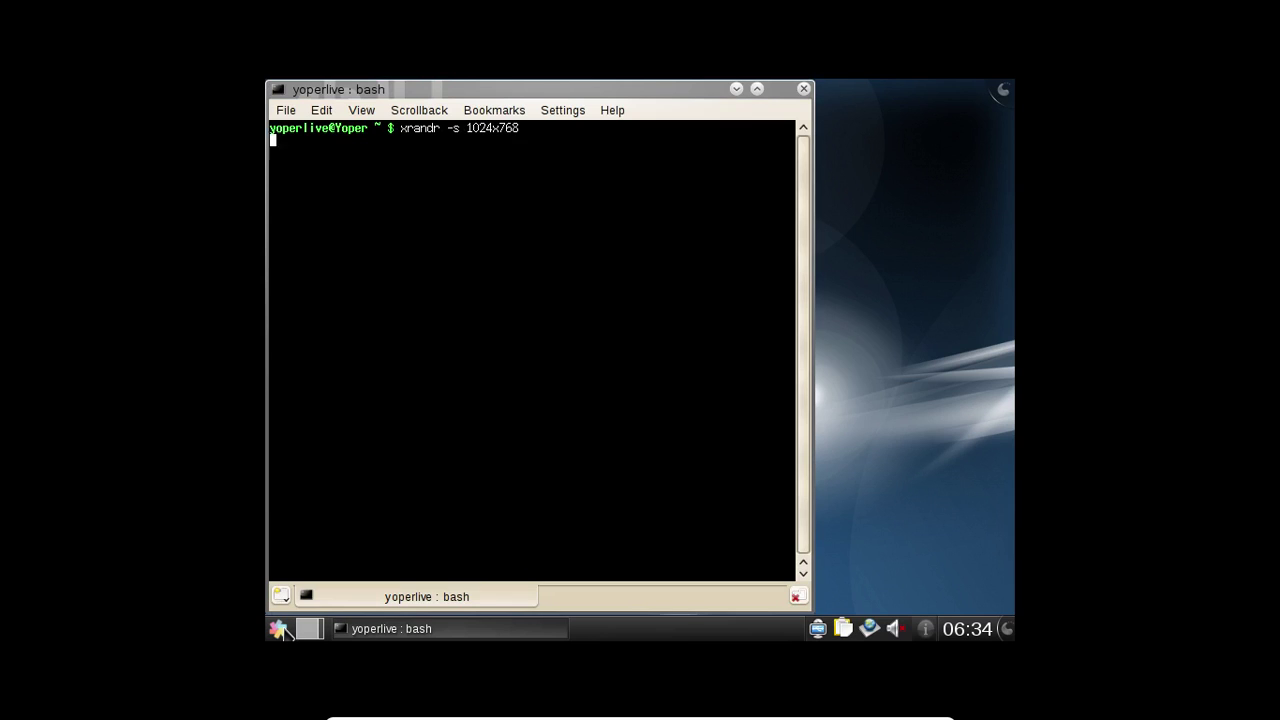
key("Return")
key("Up")
key("BackSpace")
key("BackSpace")
key("BackSpace")
key("BackSpace")
key("BackSpace")
key("BackSpace")
key("BackSpace")
key("BackSpace")
key("BackSpace")
key("BackSpace")
key("BackSpace")
key("BackSpace")
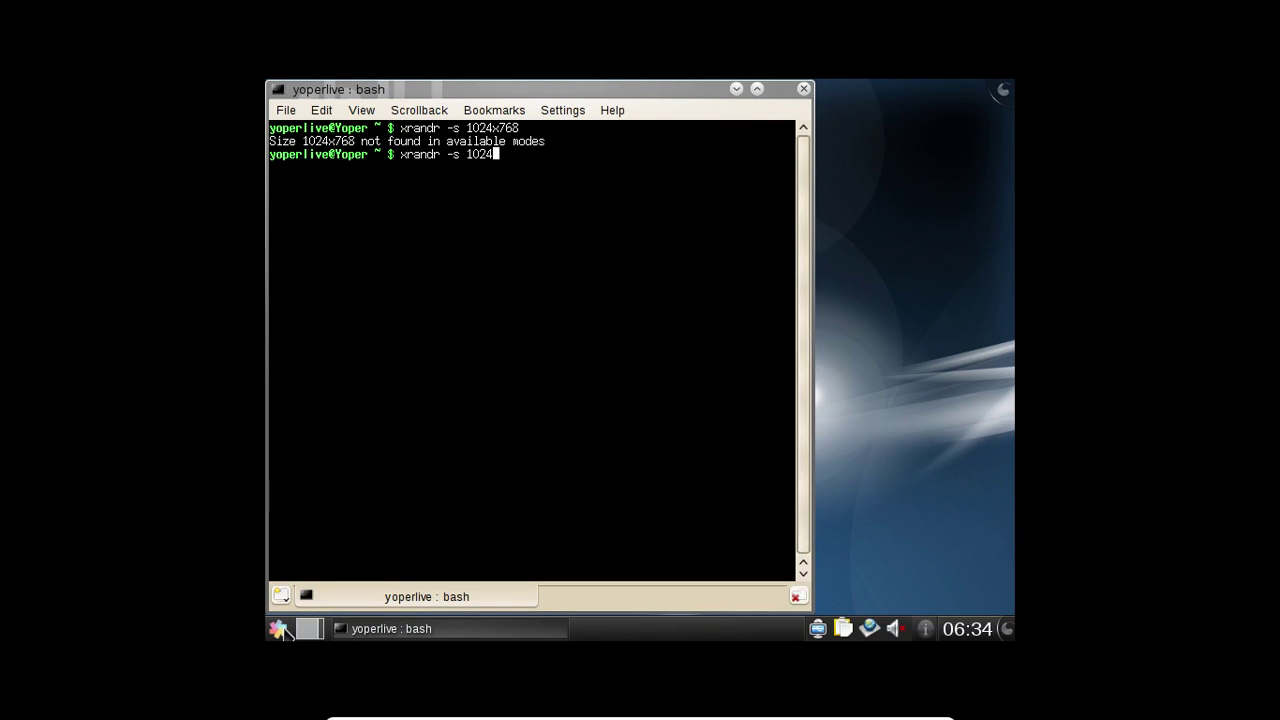
key("Return")
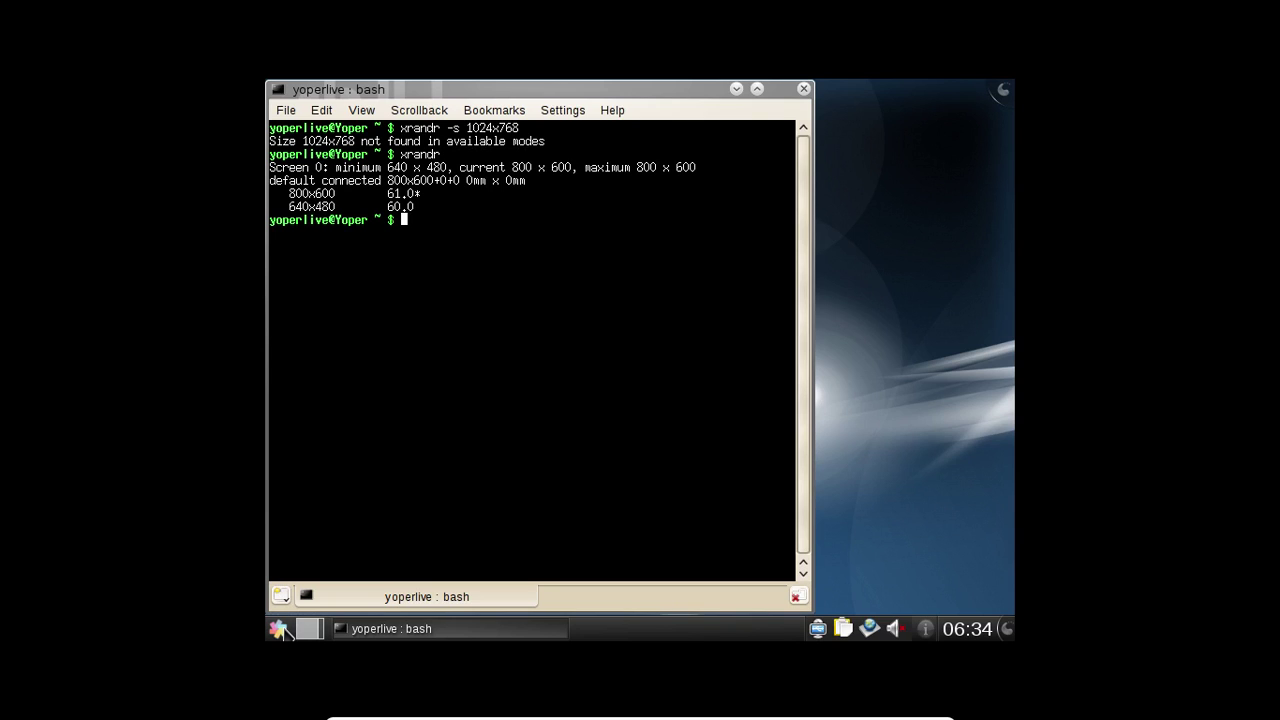
type("exit")
key("Return")
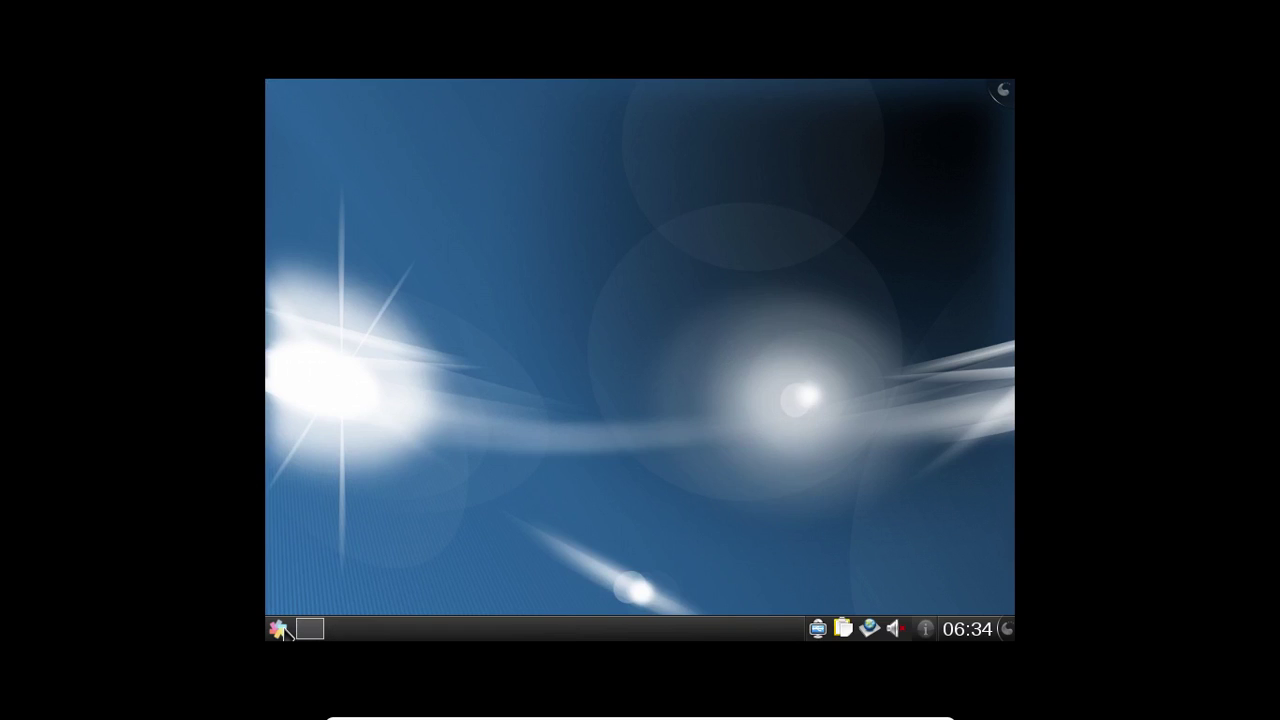
Step: Uncheck Mute in the tray volume menu, raise Master to about a third, and exit full screen
right_click(897, 625)
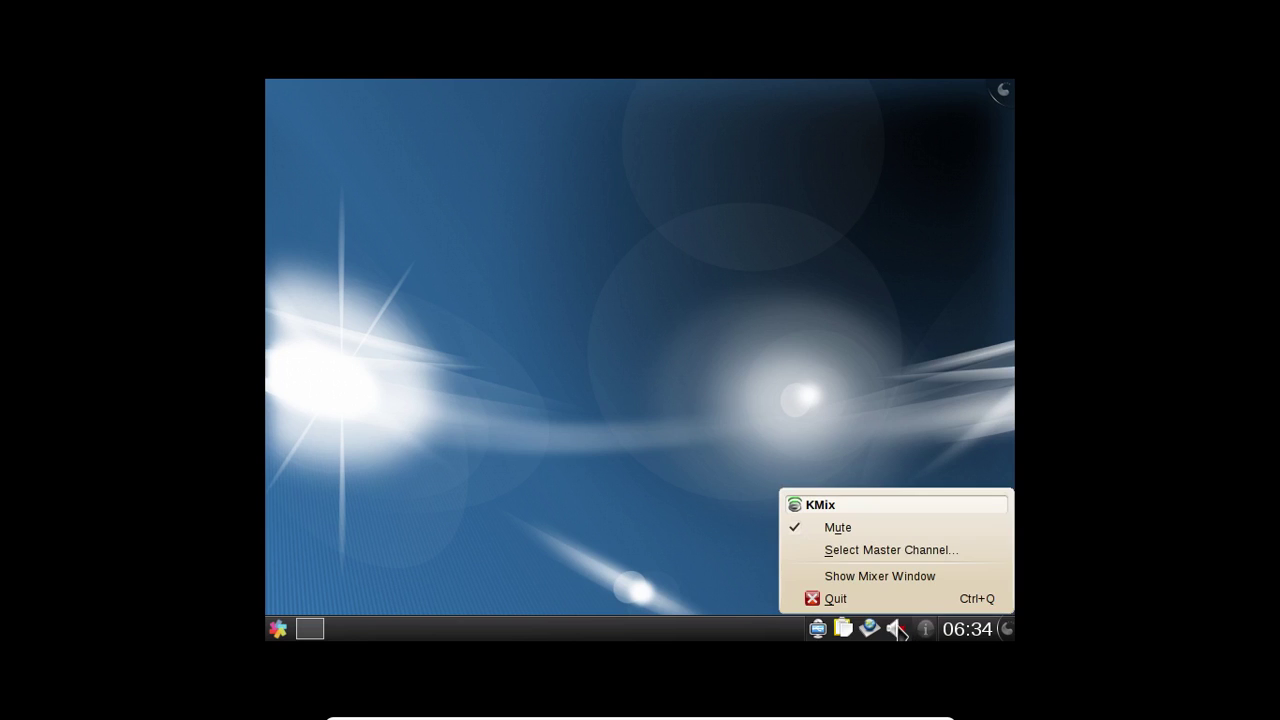
left_click(852, 529)
left_click(894, 627)
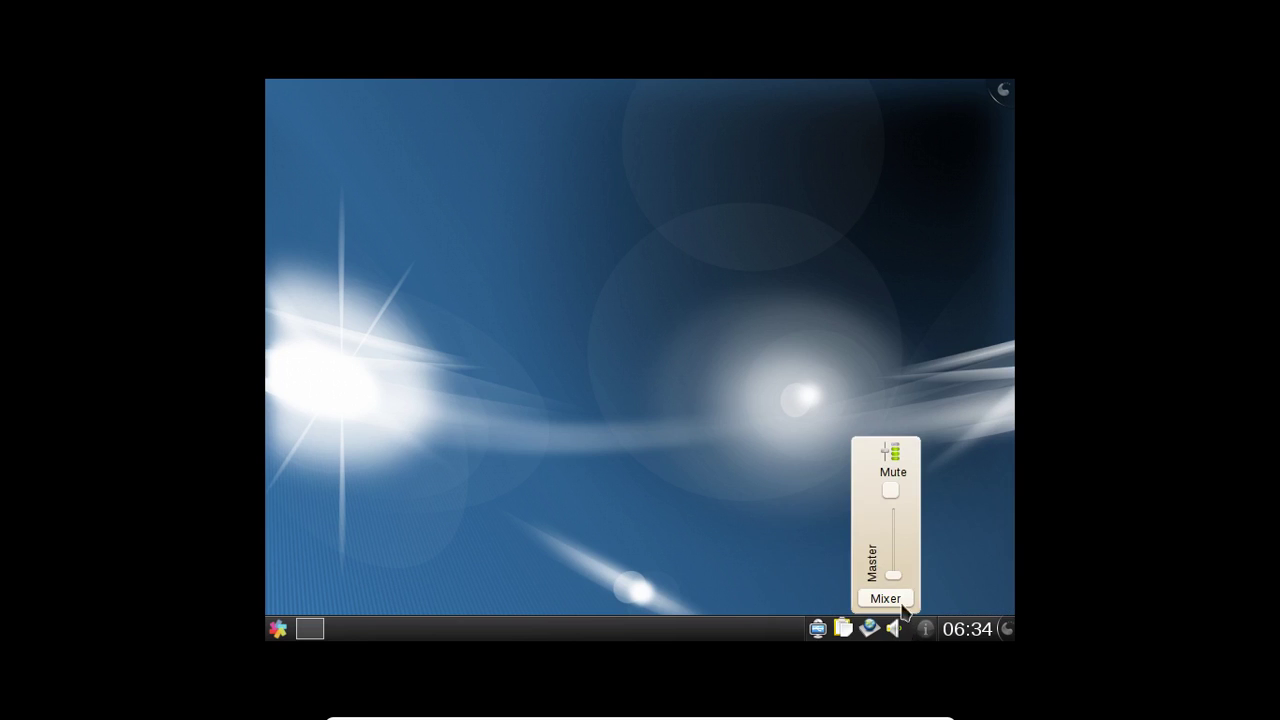
left_click_drag(894, 577, 897, 553)
left_click(730, 500)
key("Control_R+f")
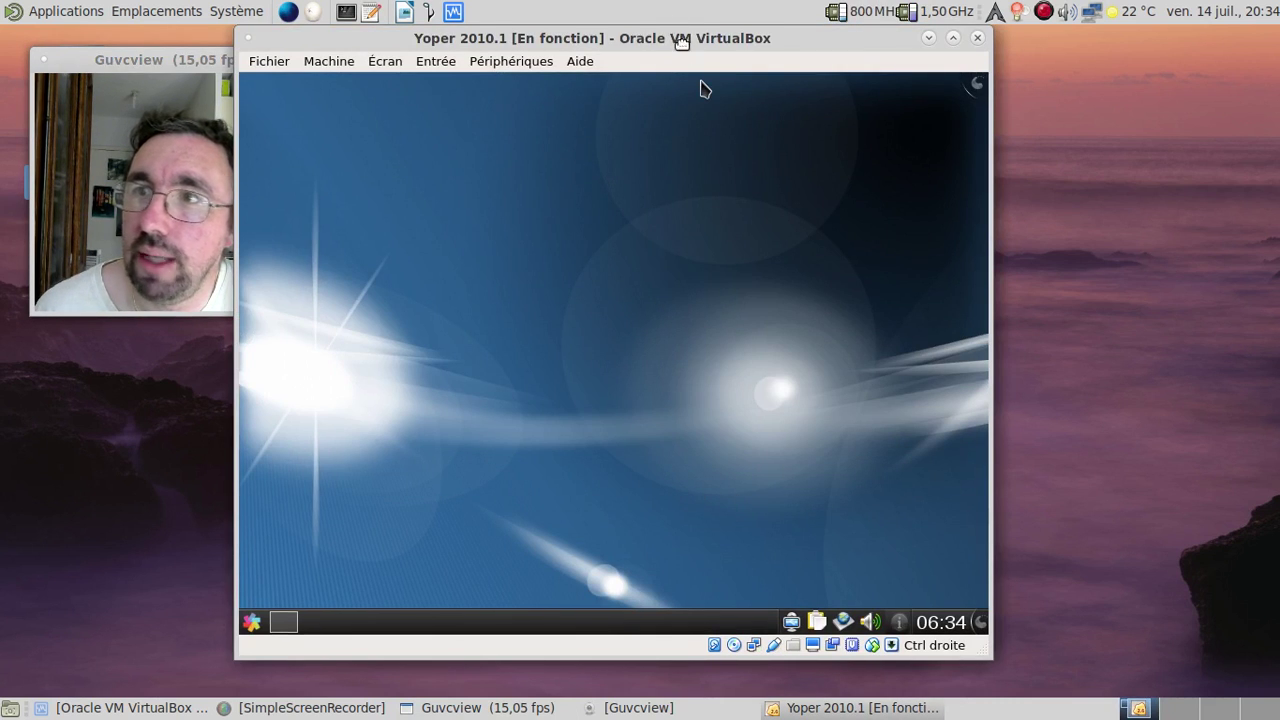
left_click_drag(683, 43, 827, 46)
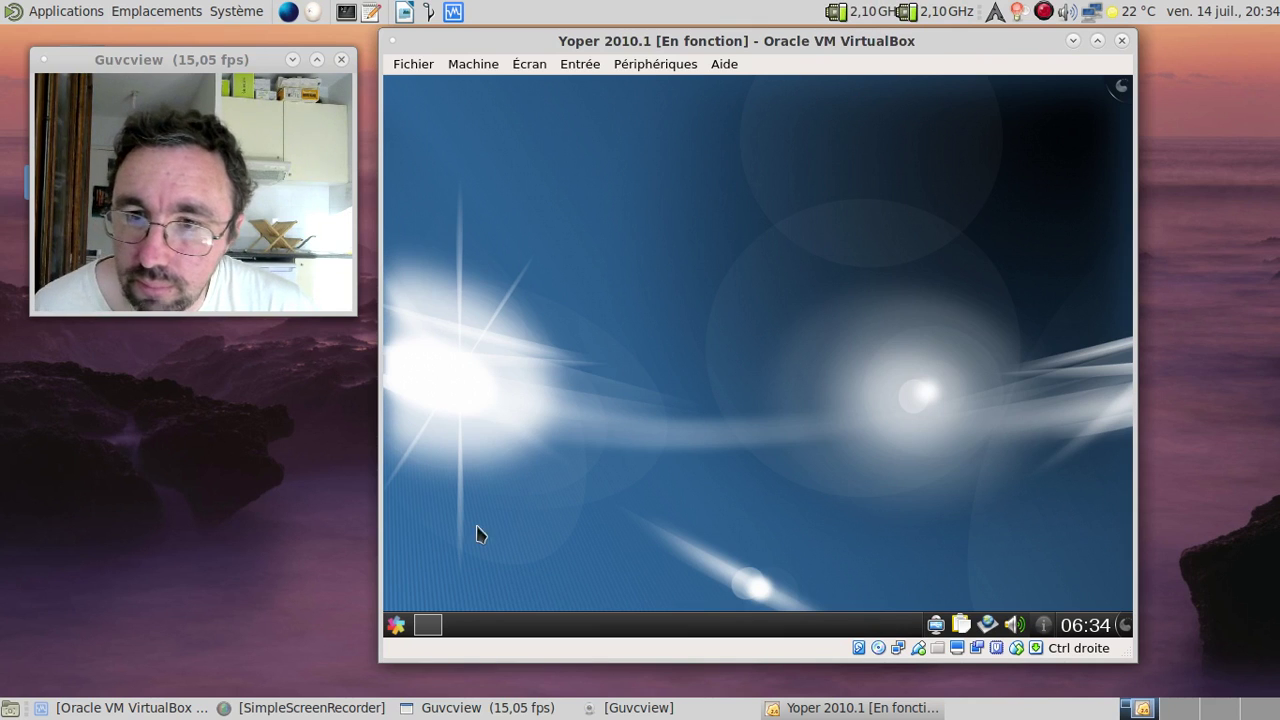
left_click(396, 625)
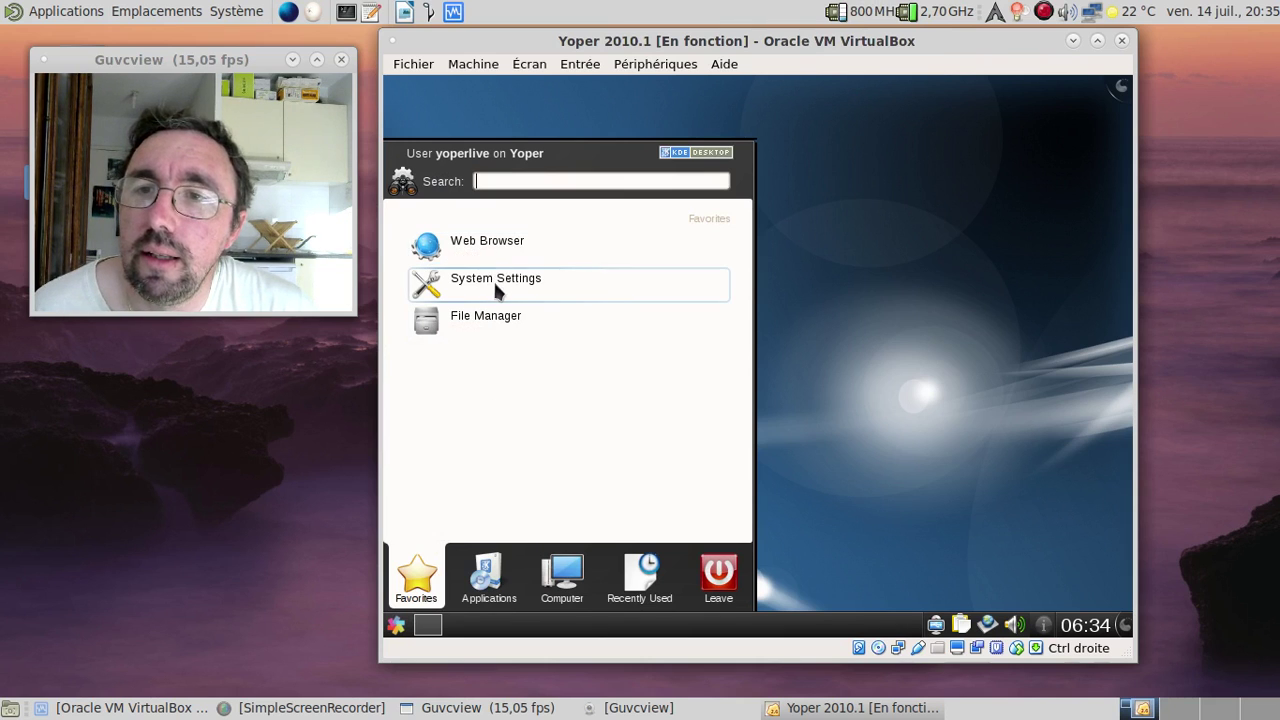
left_click(494, 281)
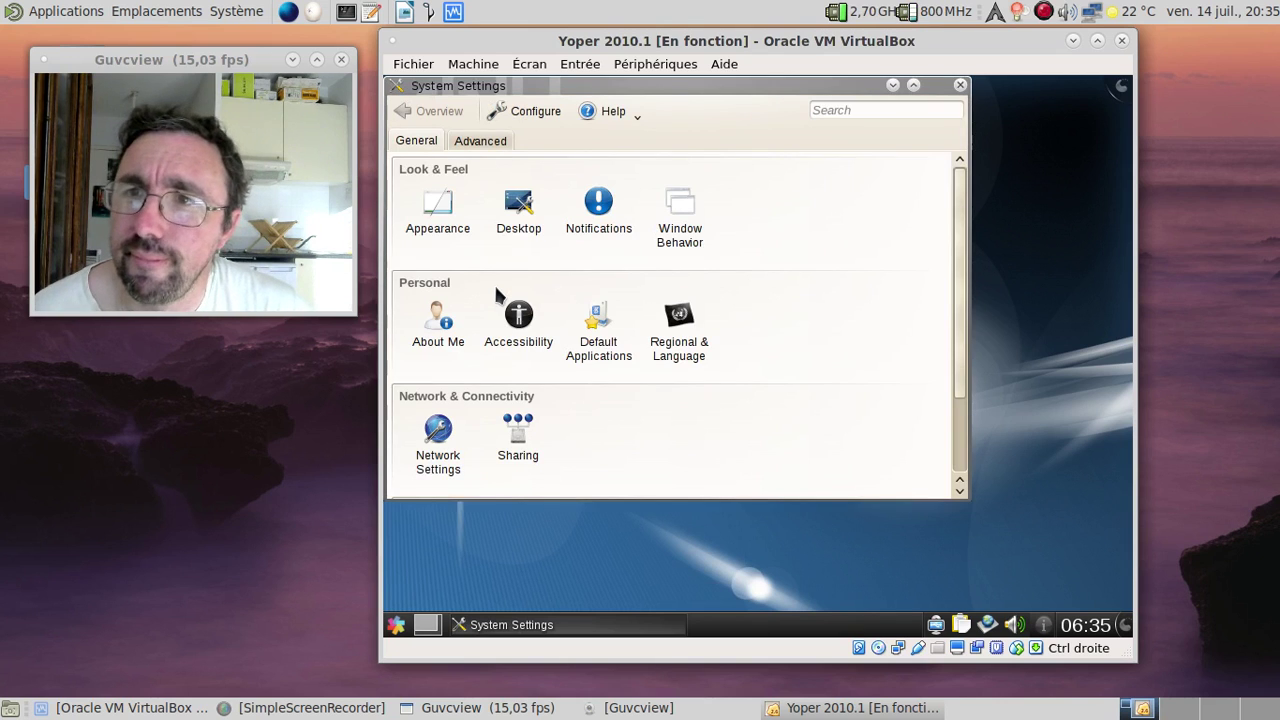
left_click(612, 110)
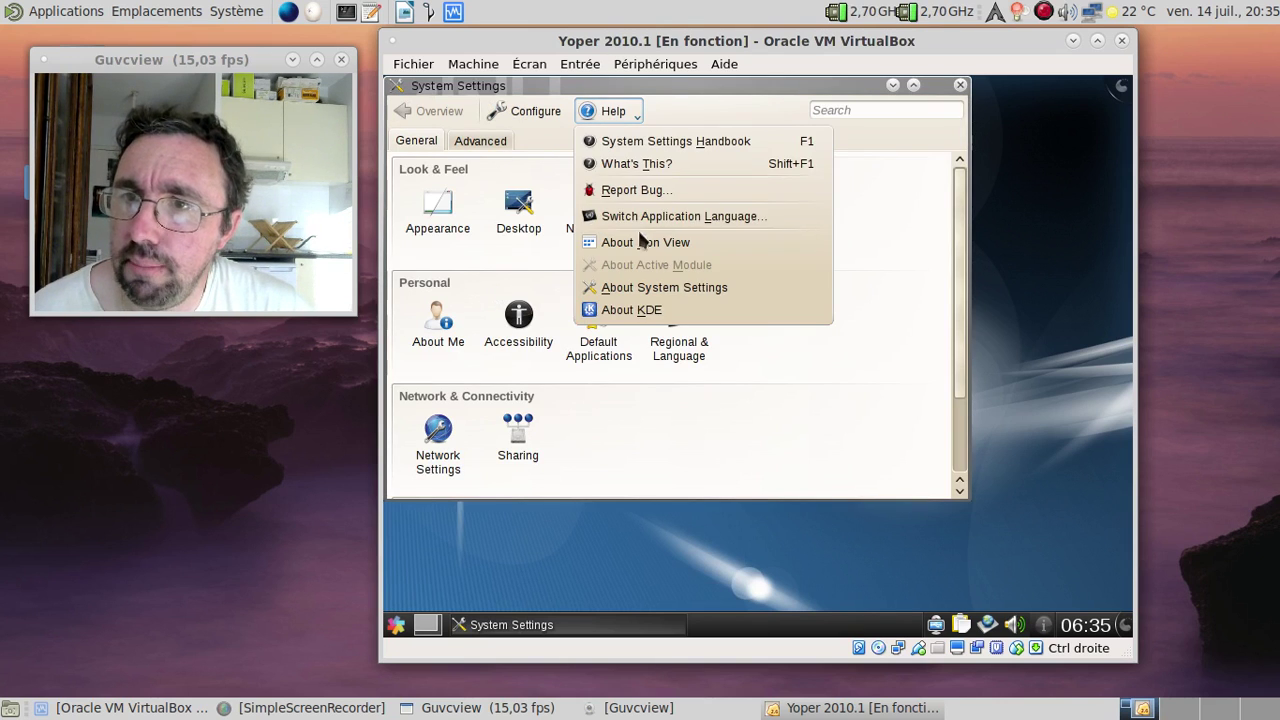
left_click(651, 306)
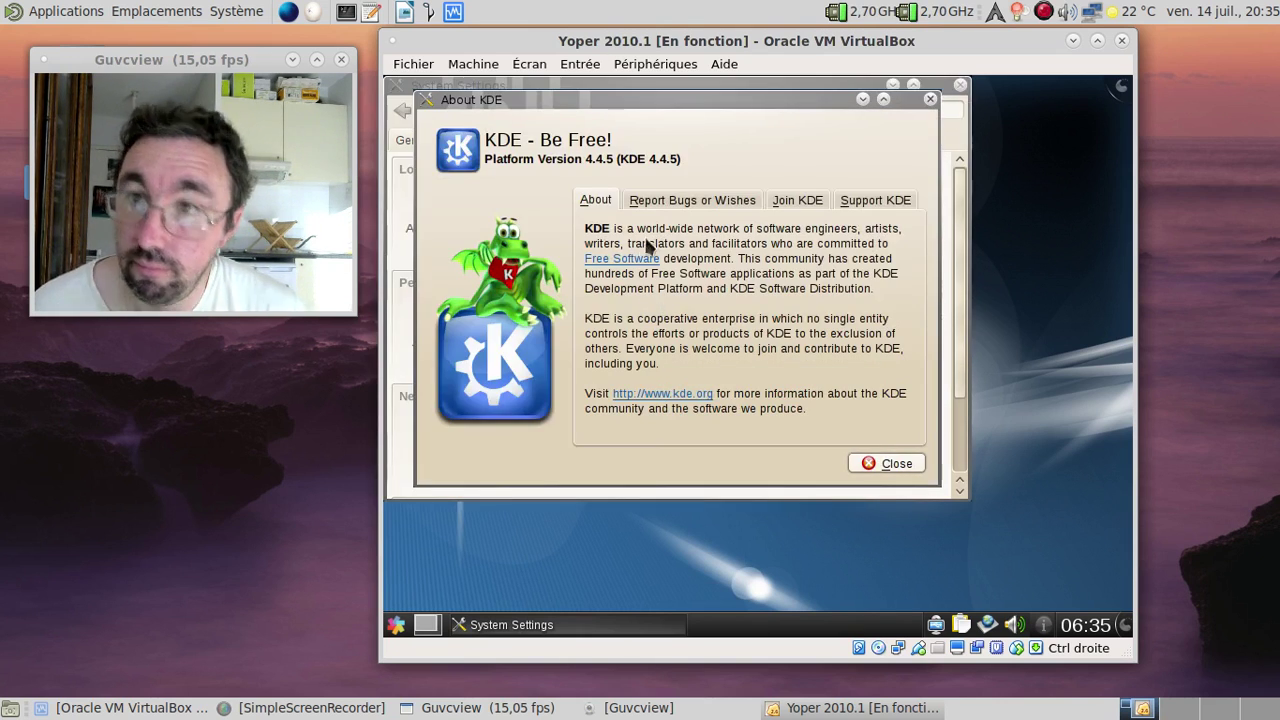
left_click(930, 99)
left_click(961, 85)
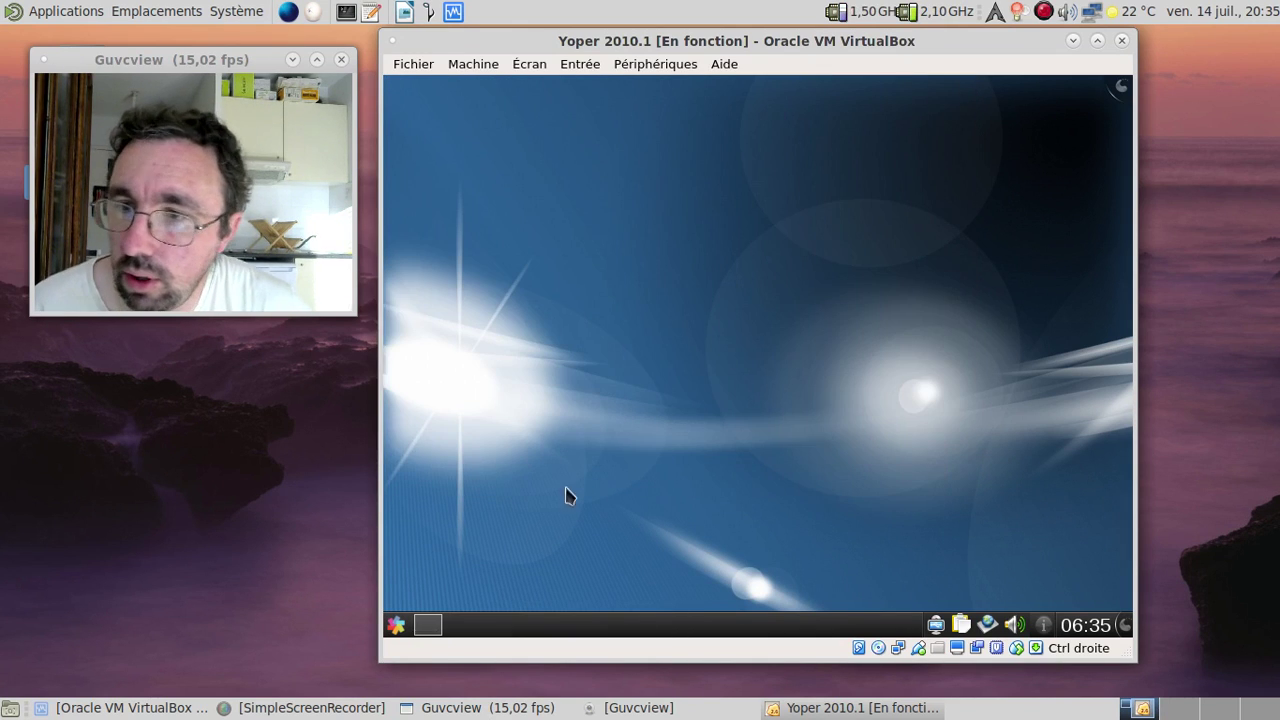
Step: Browse Kickoff's Multimedia, Office and Settings categories, then open the System category
left_click(397, 625)
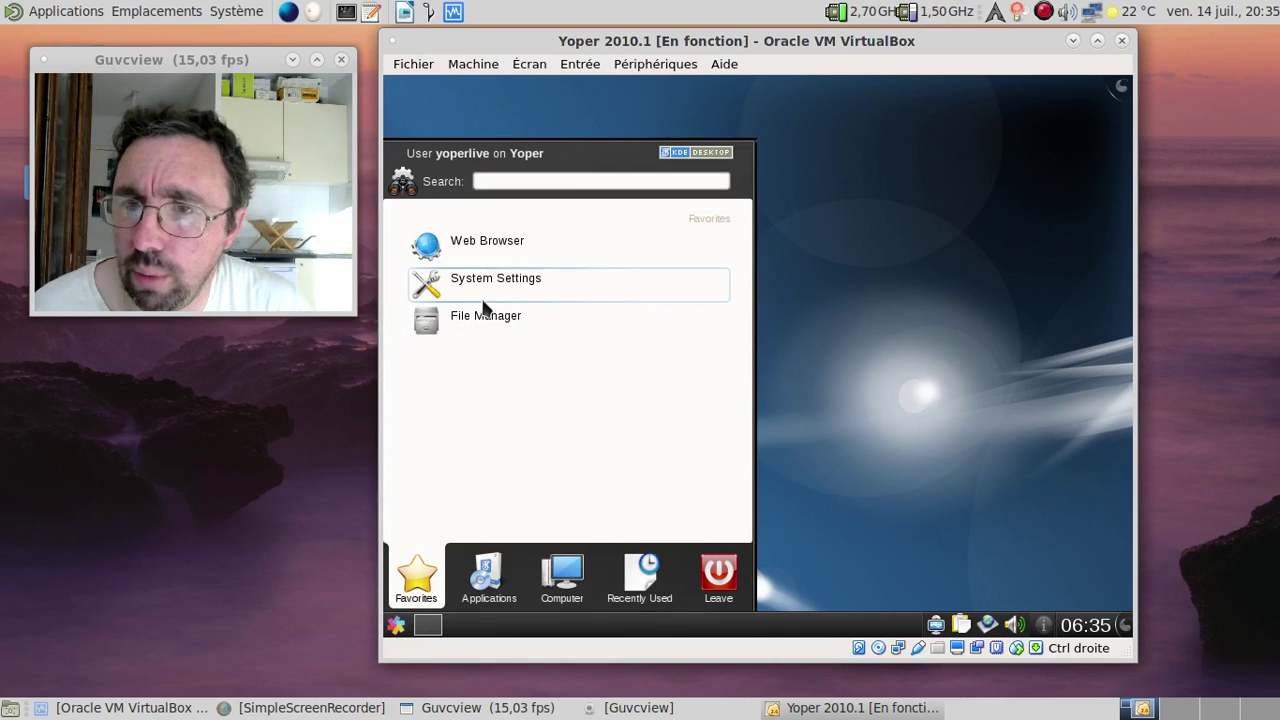
left_click(490, 595)
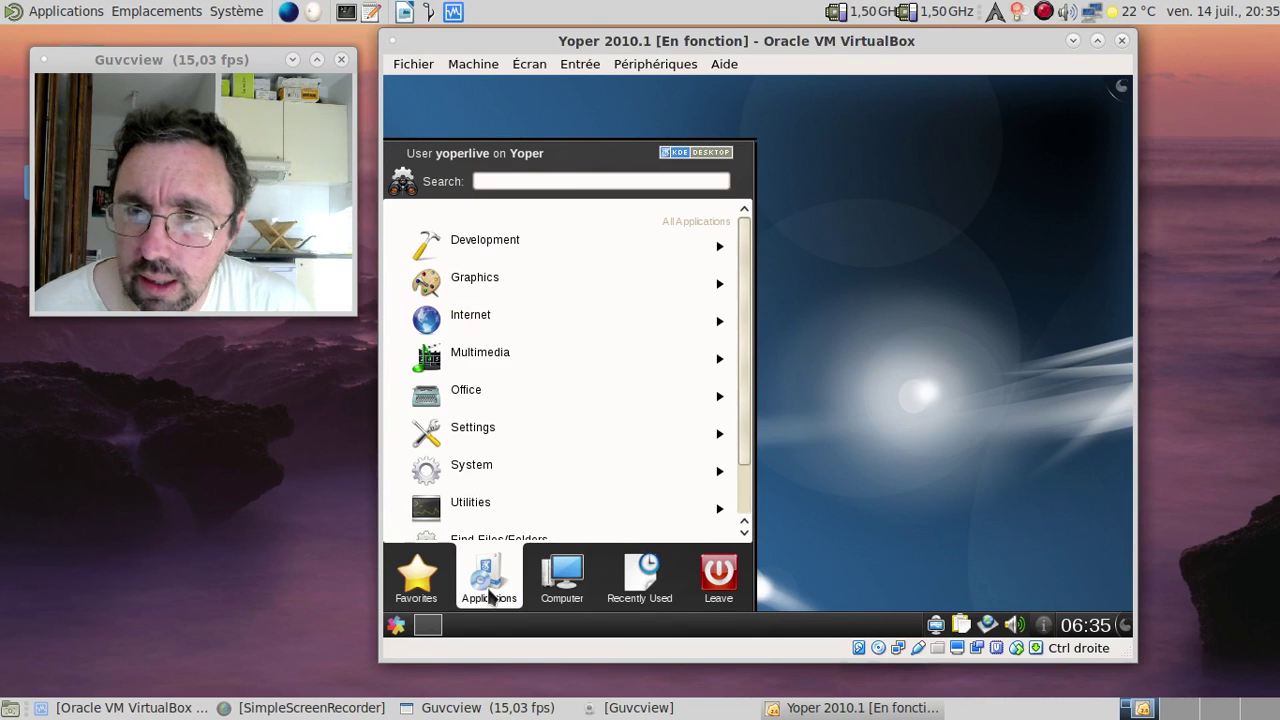
left_click(502, 362)
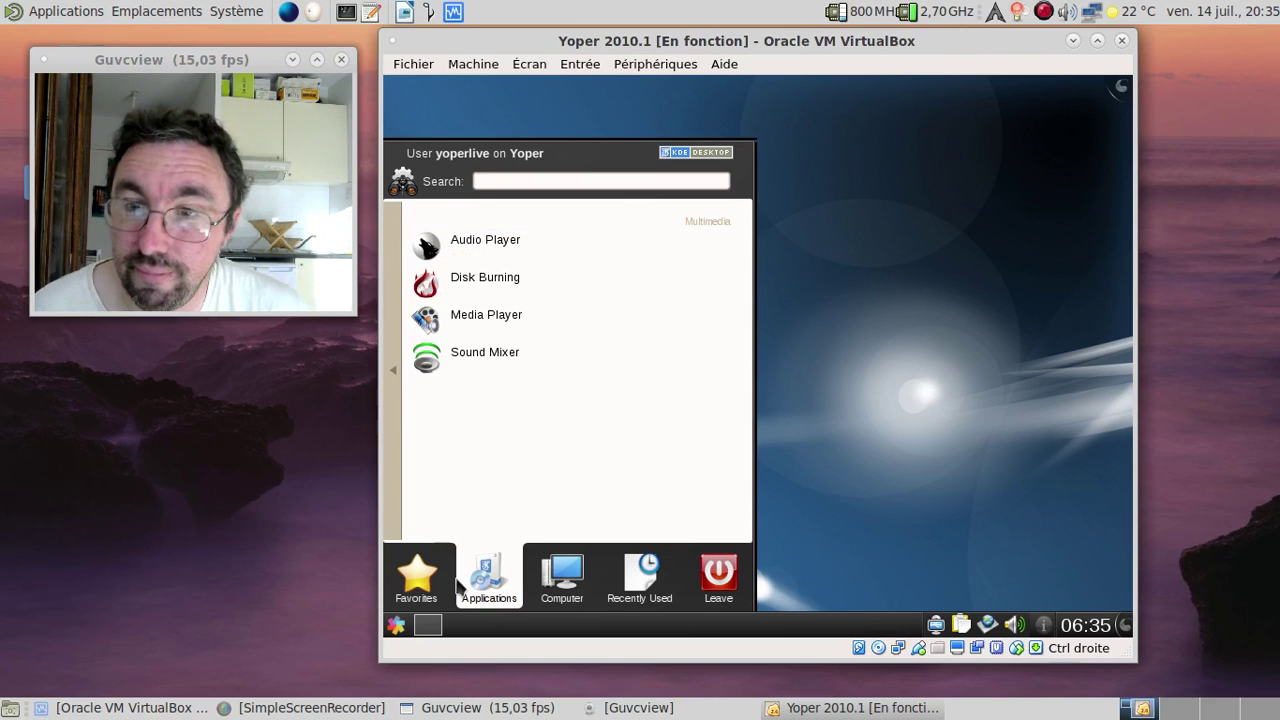
left_click(425, 576)
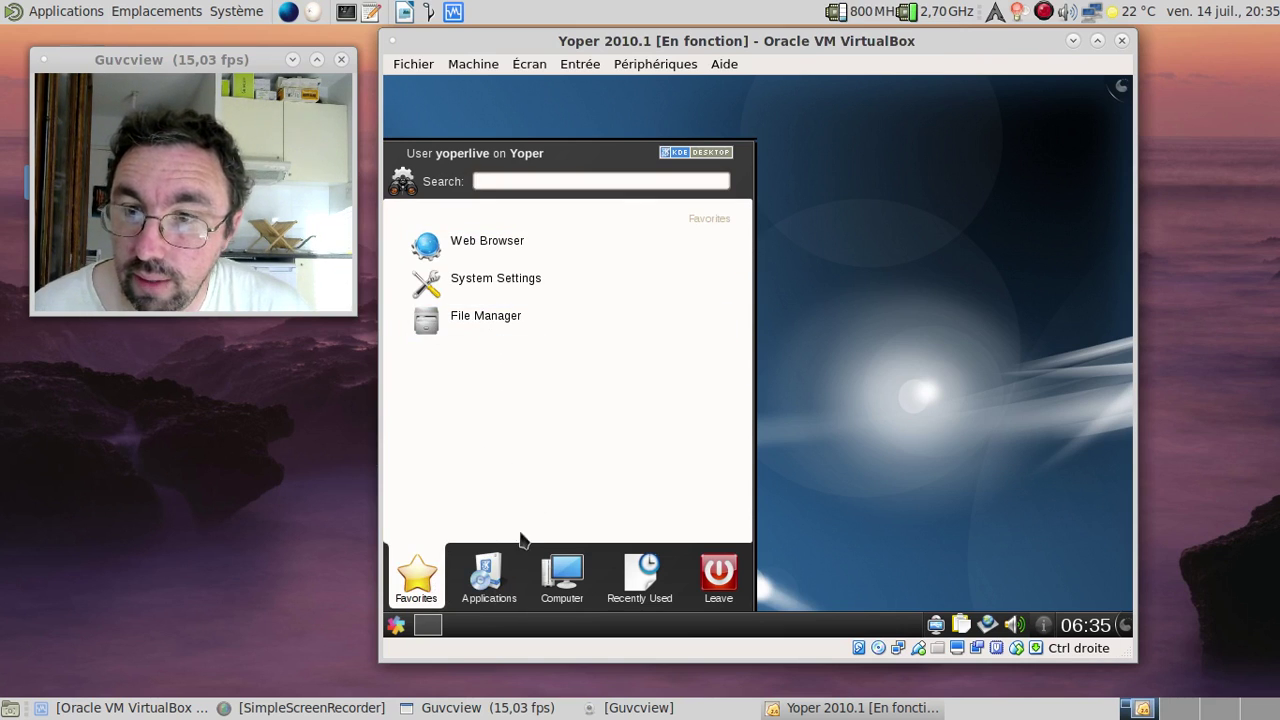
left_click(496, 572)
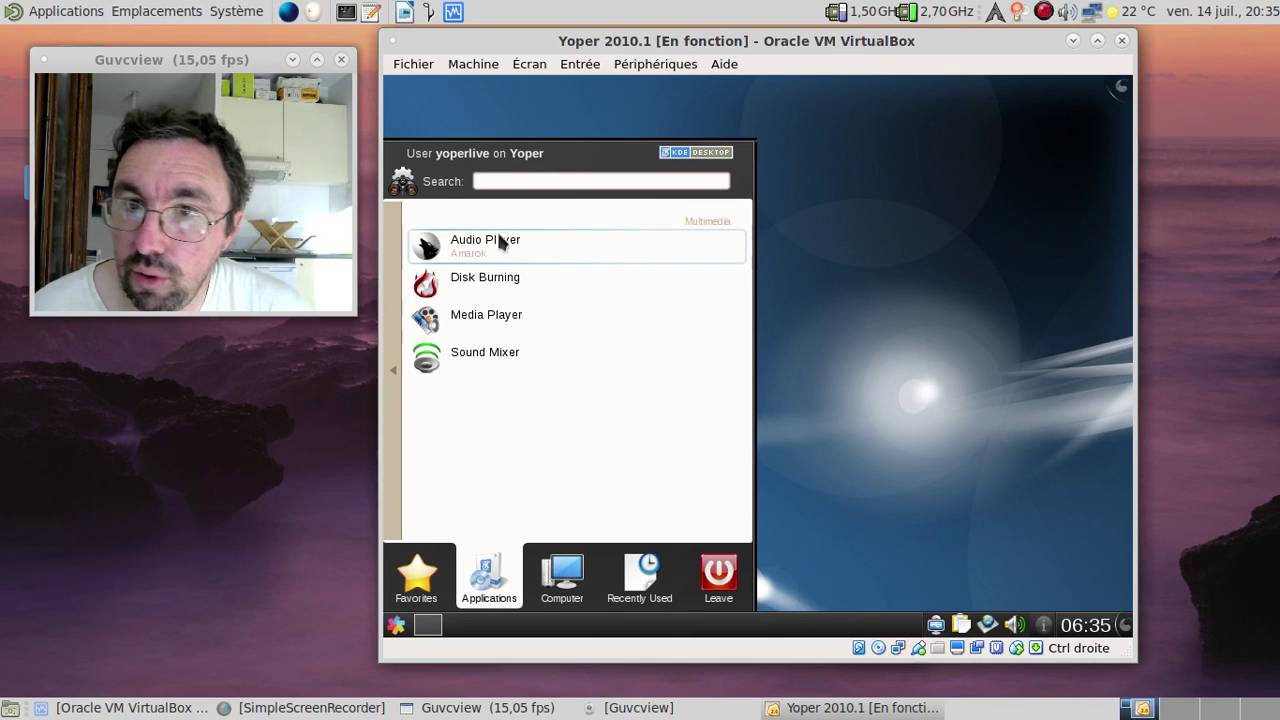
left_click(388, 383)
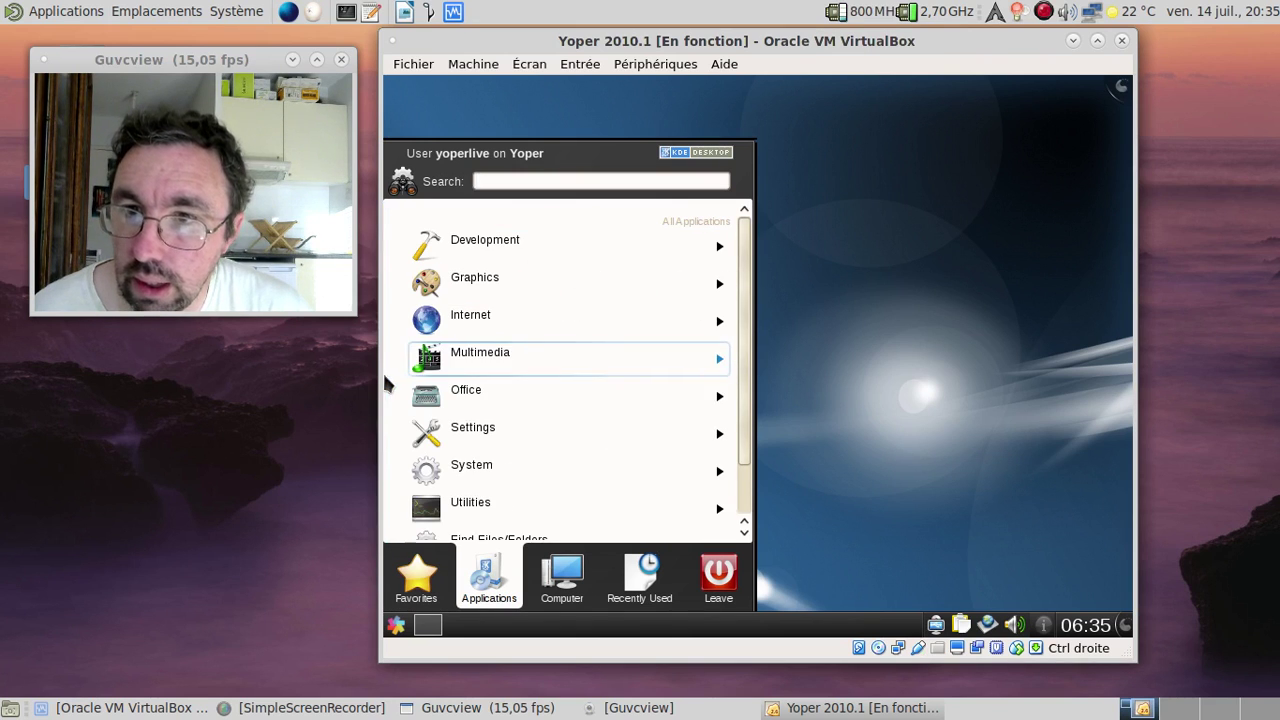
left_click(479, 391)
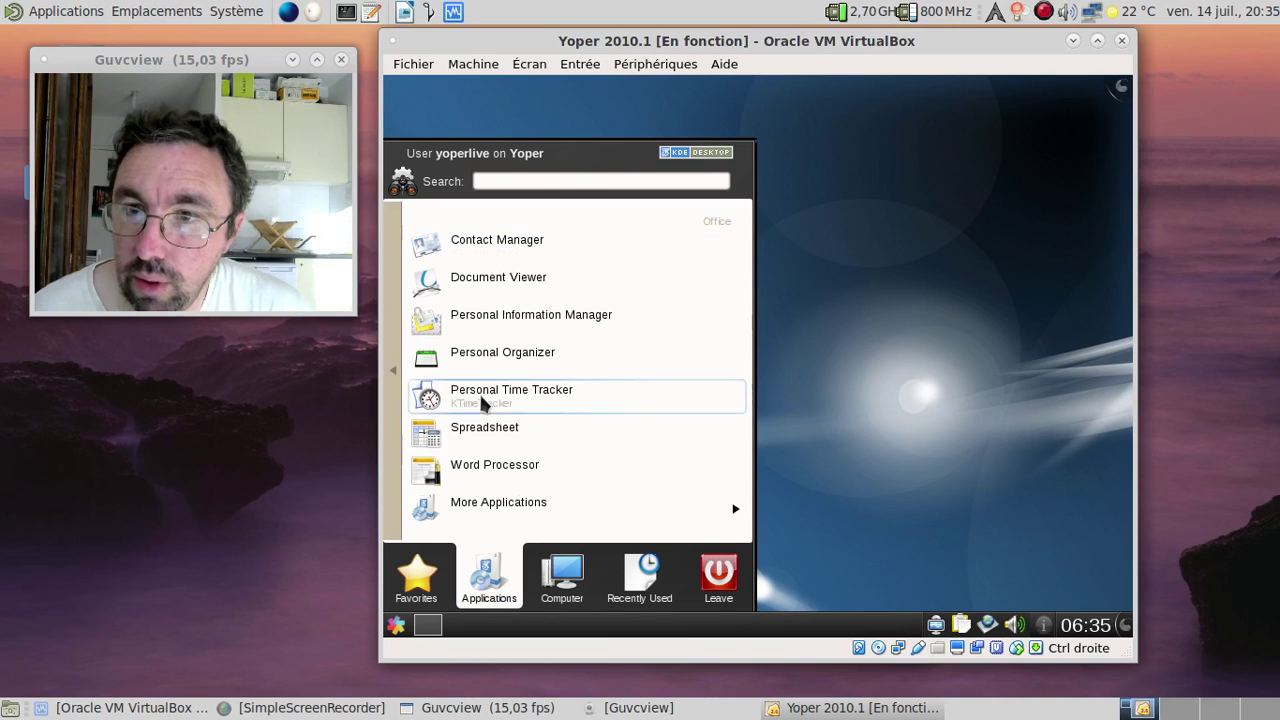
left_click(398, 376)
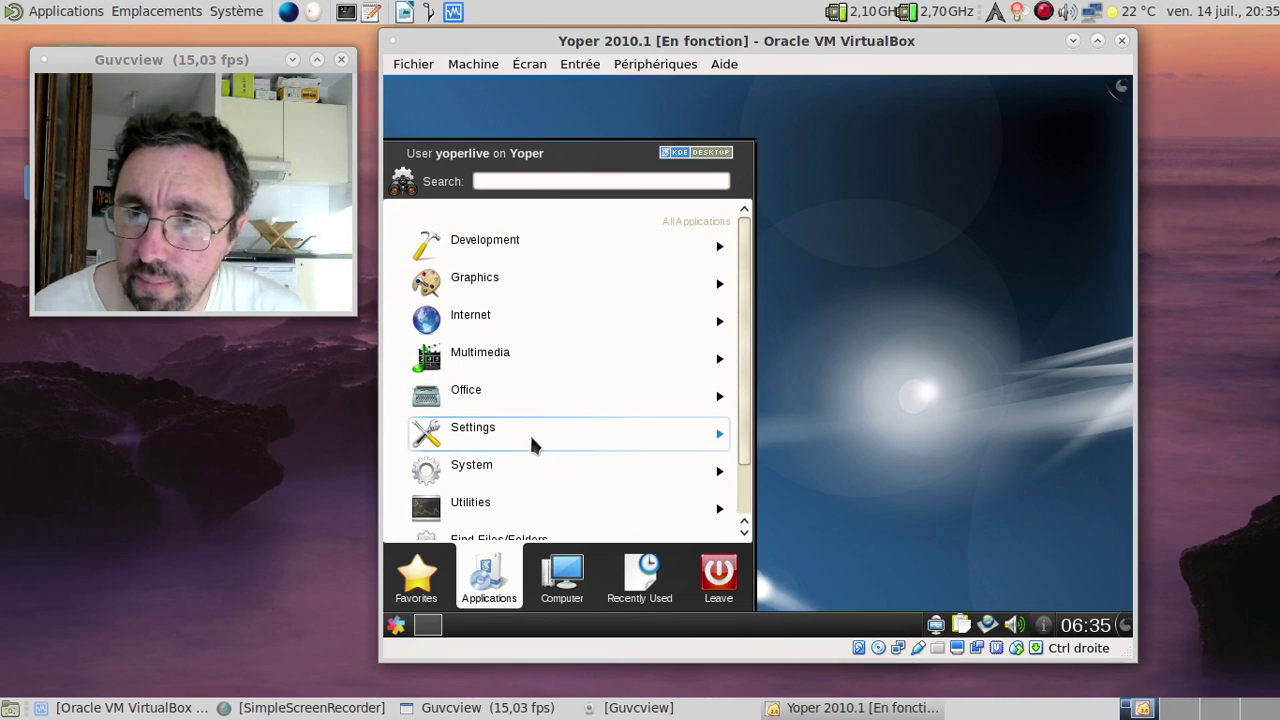
left_click(531, 443)
left_click(398, 377)
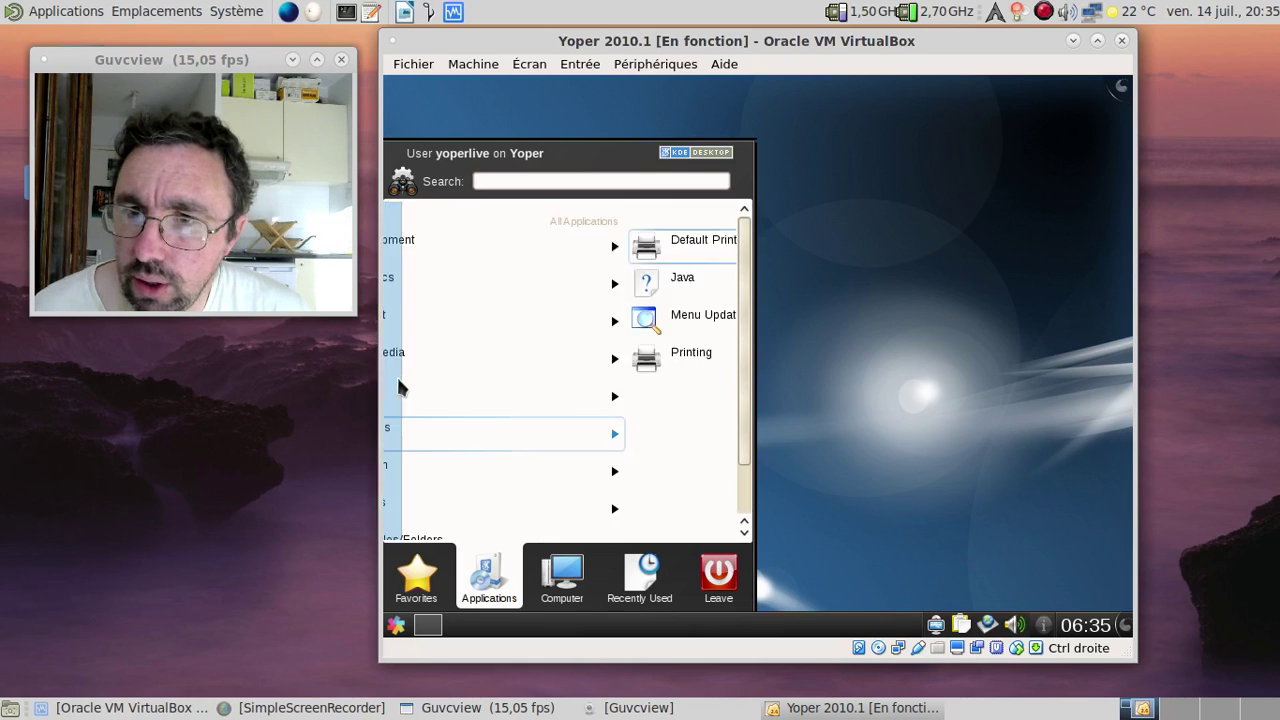
left_click(507, 468)
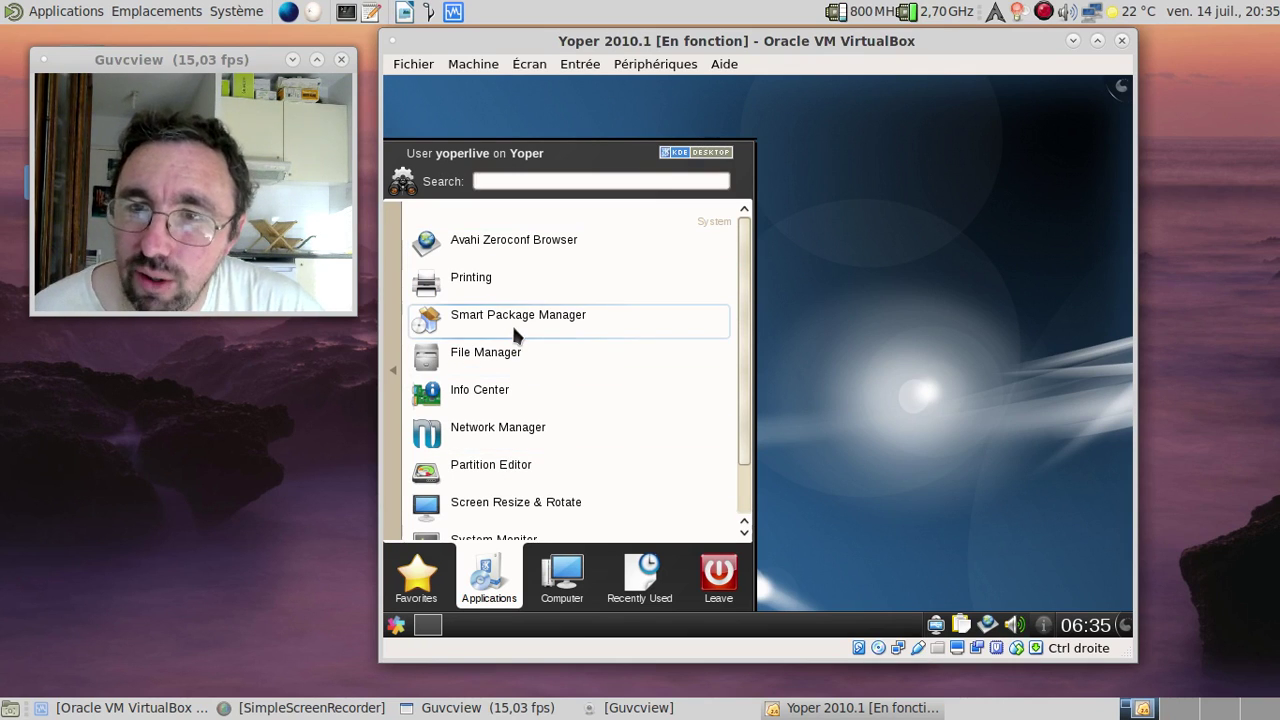
Step: Launch Partition Editor and try a new partition on the unallocated 64 GiB, dismissing the warning
left_click(470, 472)
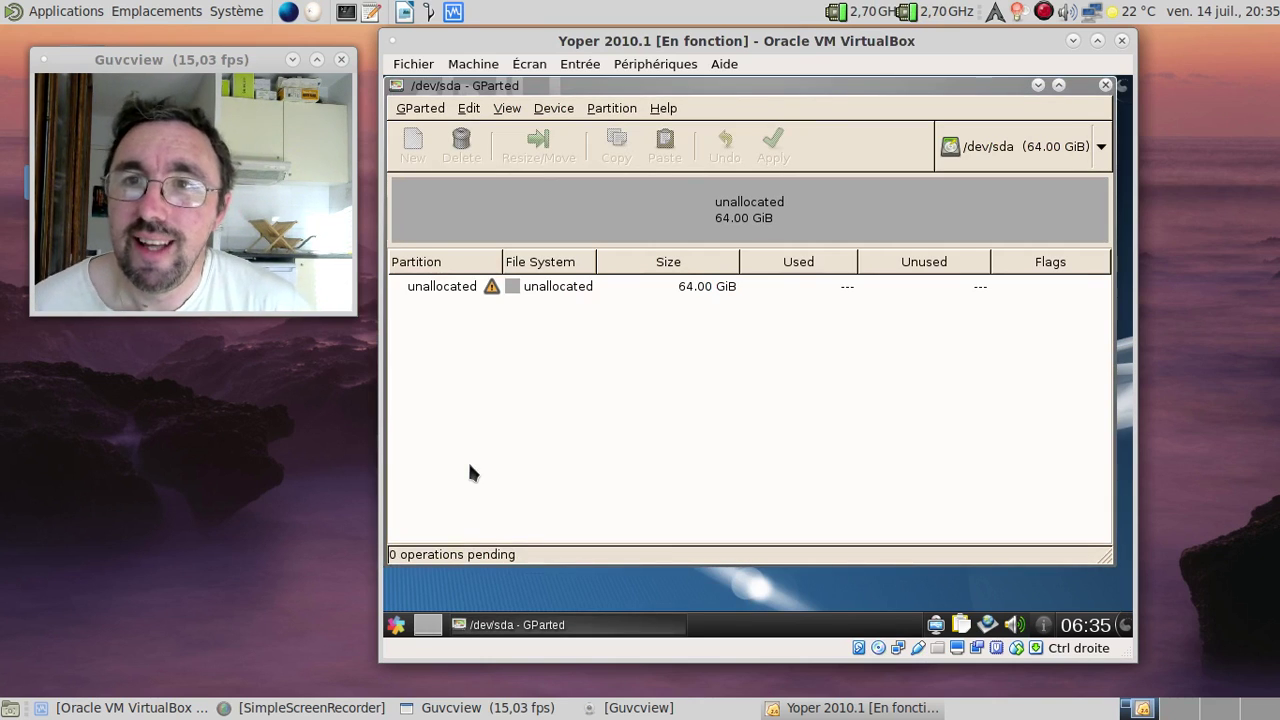
left_click(626, 180)
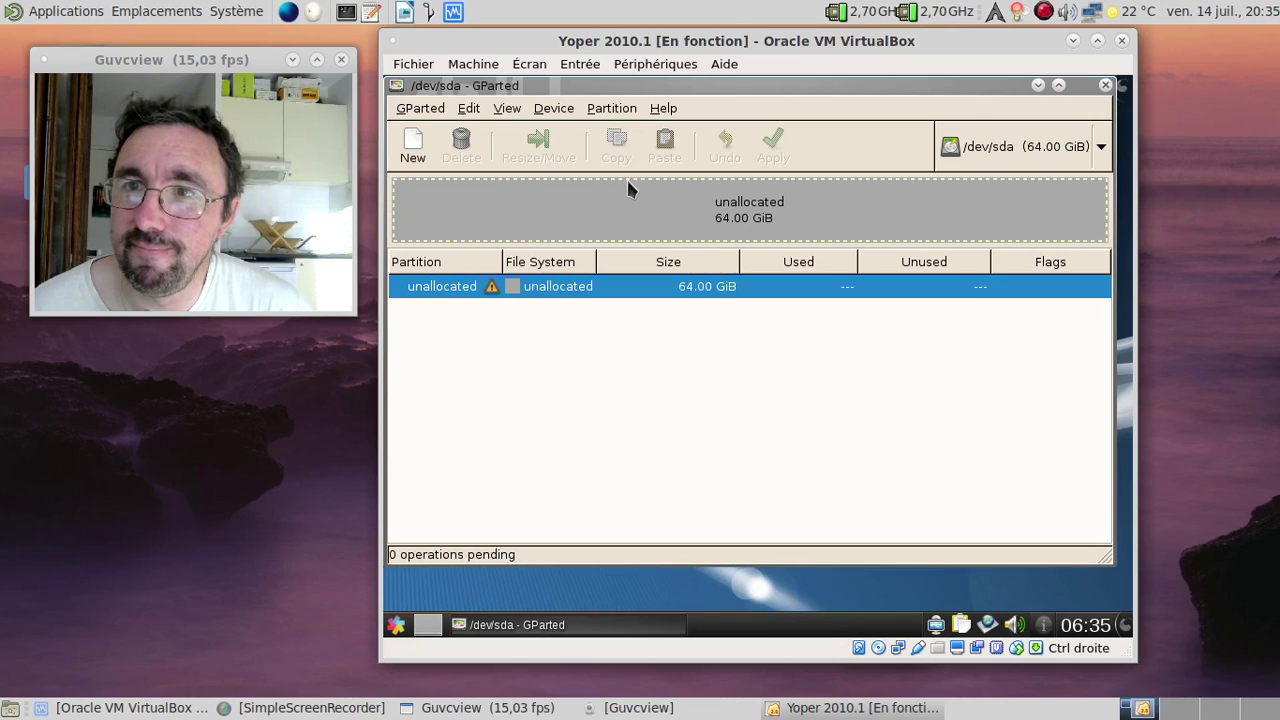
left_click(605, 109)
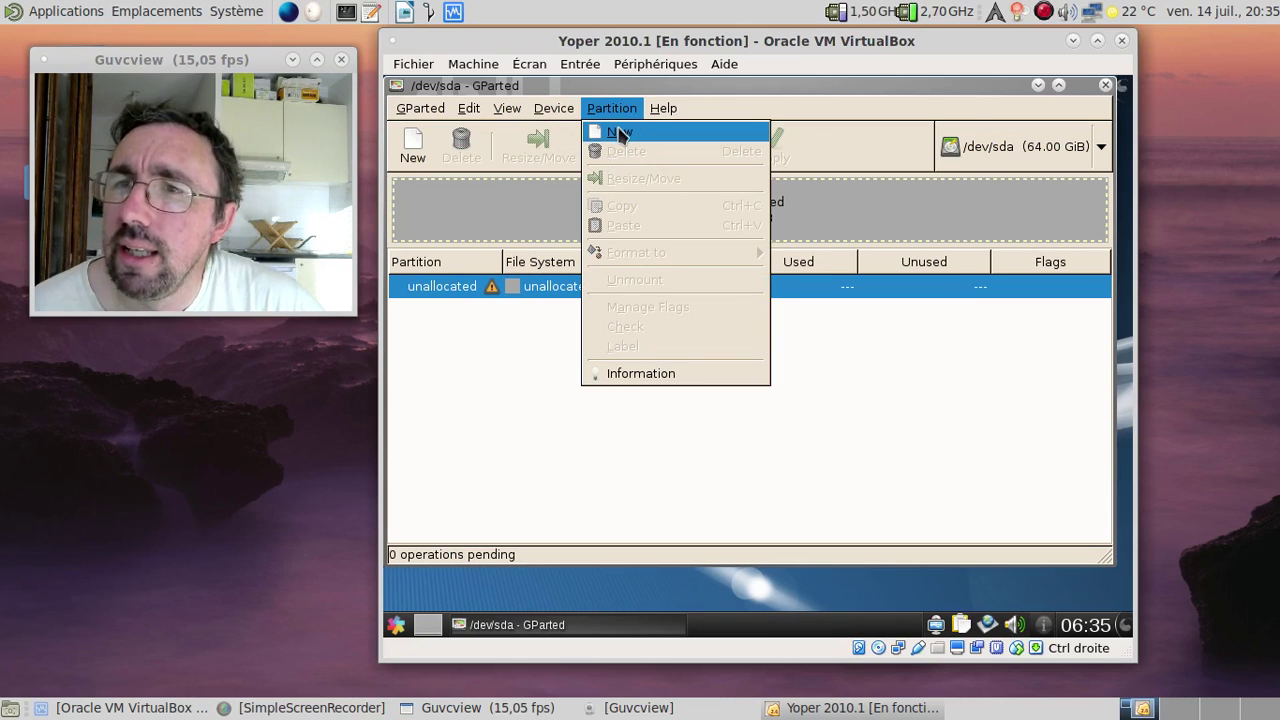
left_click(620, 133)
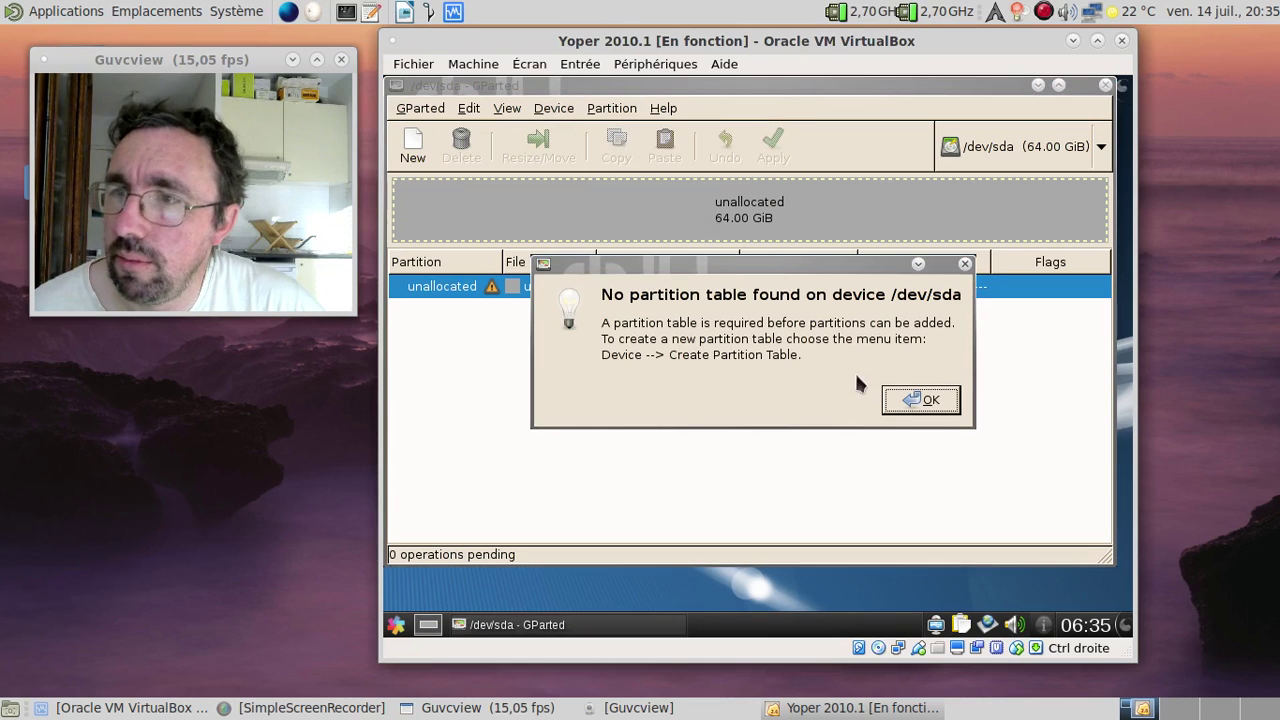
left_click(921, 401)
Step: Create a default MS-DOS partition table on /dev/sda
left_click(560, 108)
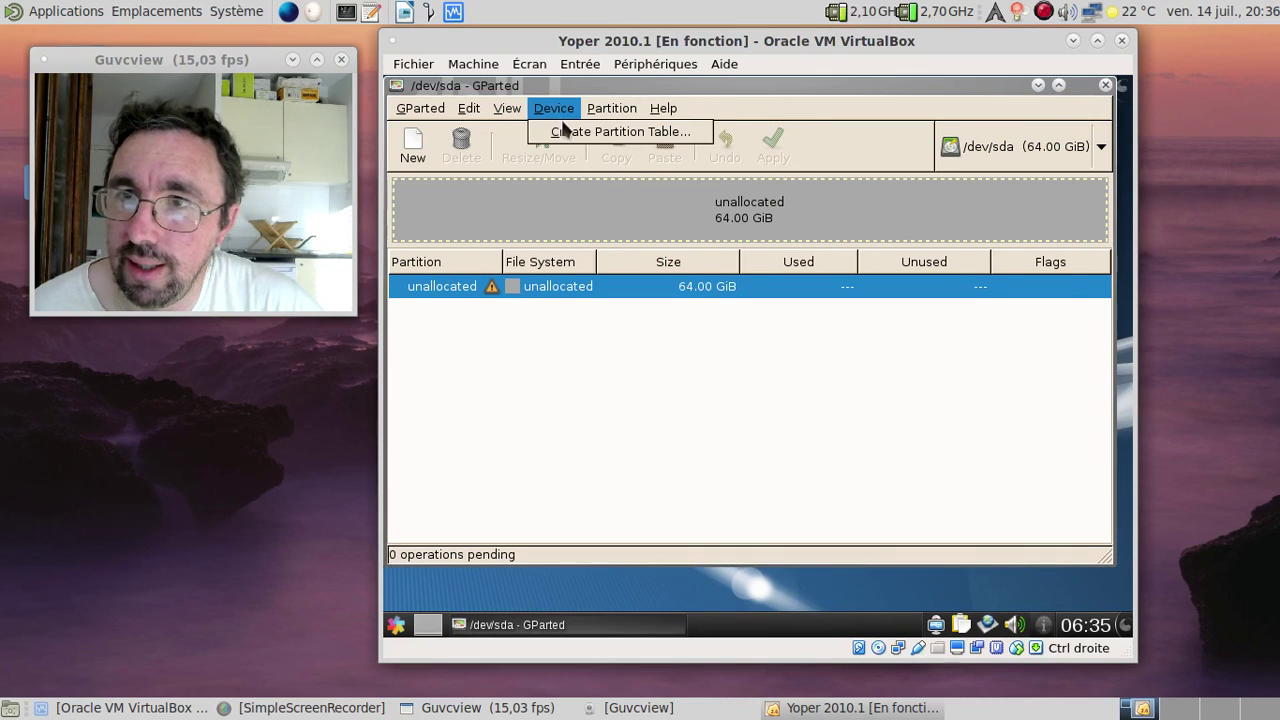
left_click(567, 130)
left_click(1022, 401)
Step: Queue a 62 GiB ext4 partition leaving 2048 MiB free space following
right_click(583, 212)
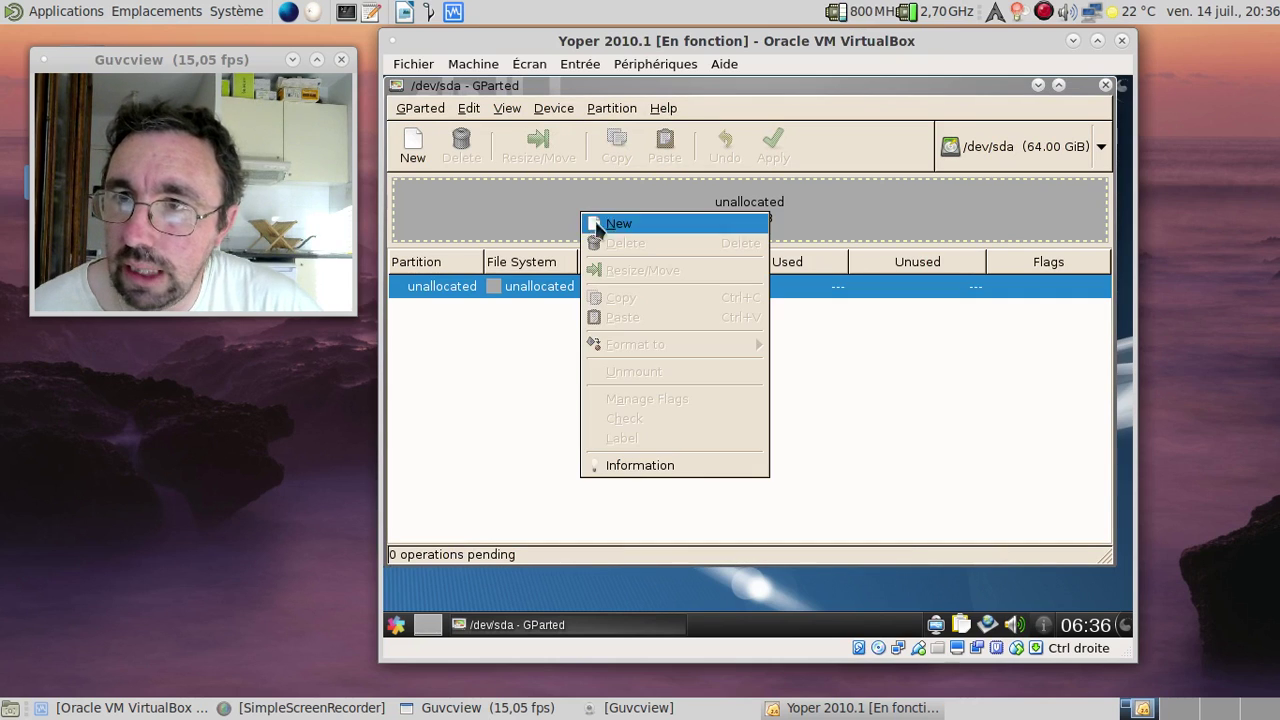
left_click(612, 223)
double_click(715, 381)
type("2048")
key("Tab")
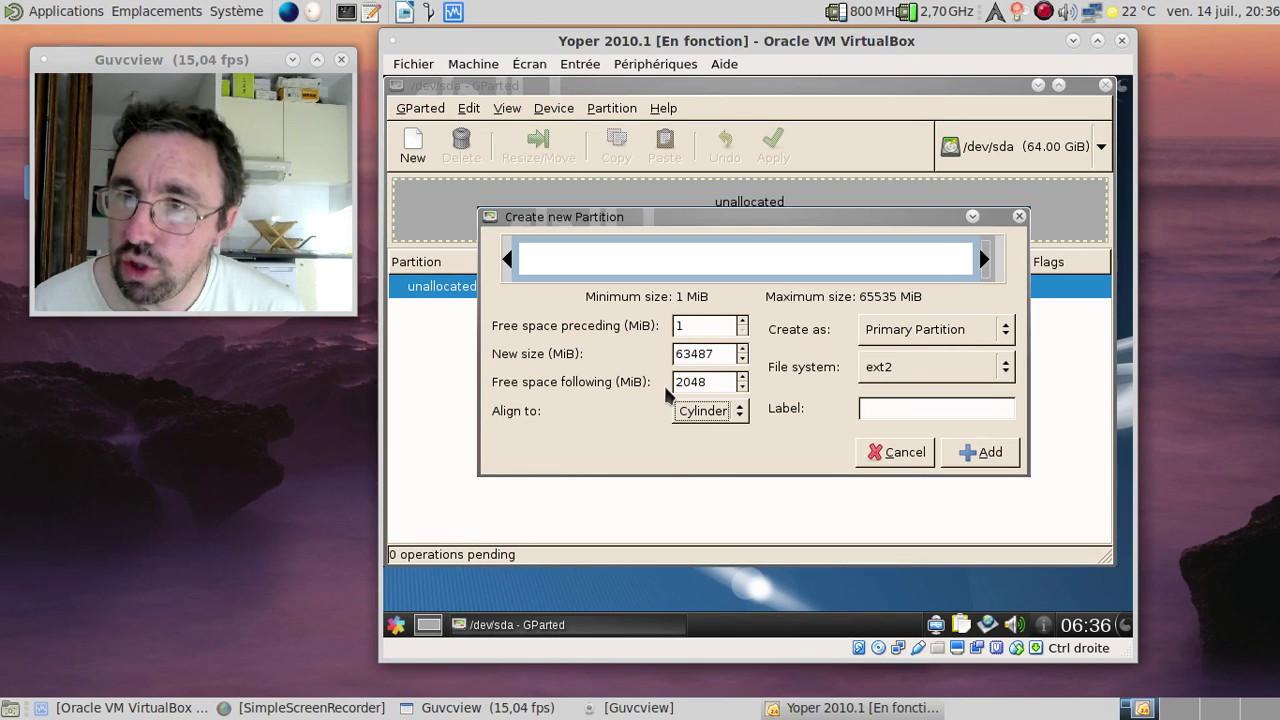
left_click(936, 372)
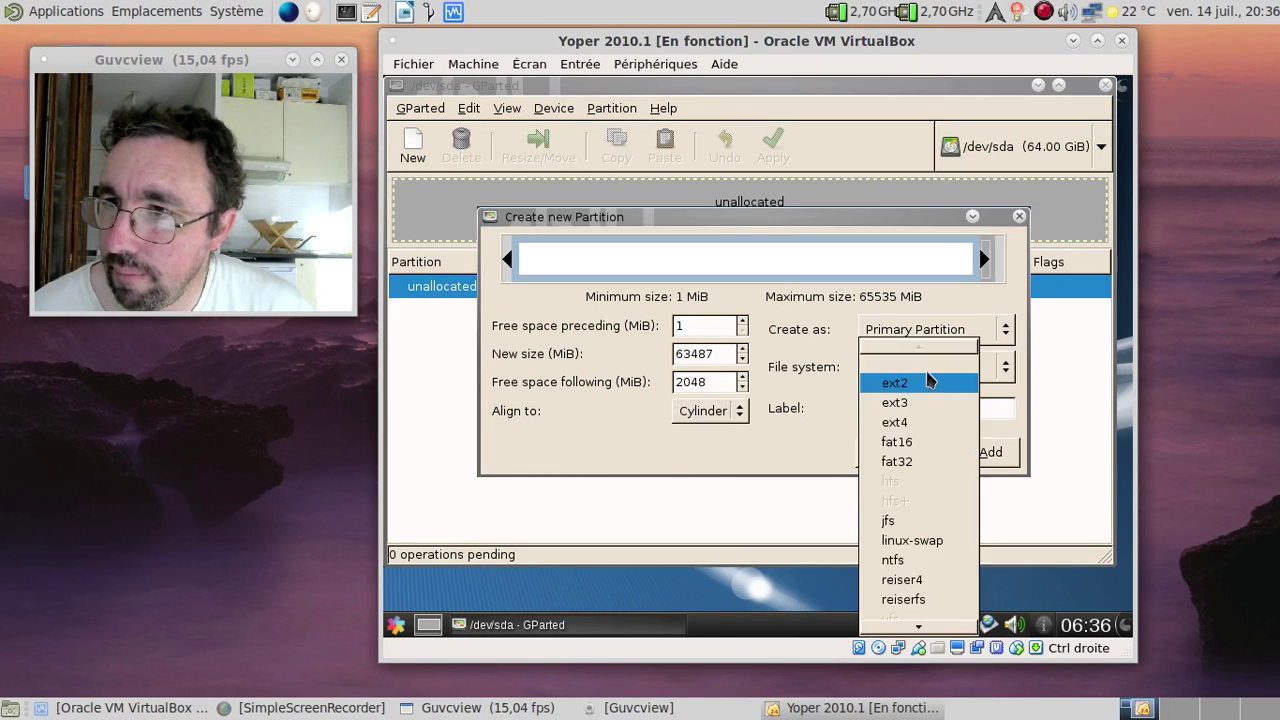
left_click(910, 423)
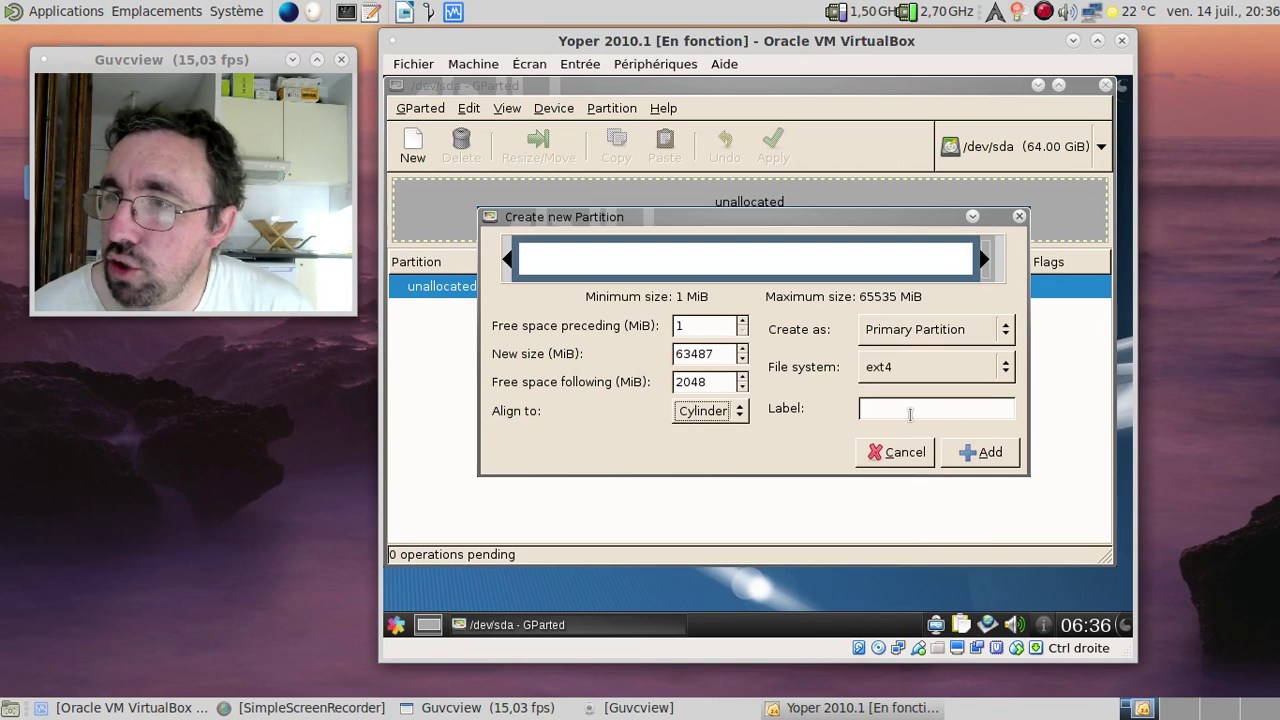
left_click(981, 452)
Step: Queue a 2 GiB linux-swap partition in the remaining space and apply both operations
right_click(1096, 214)
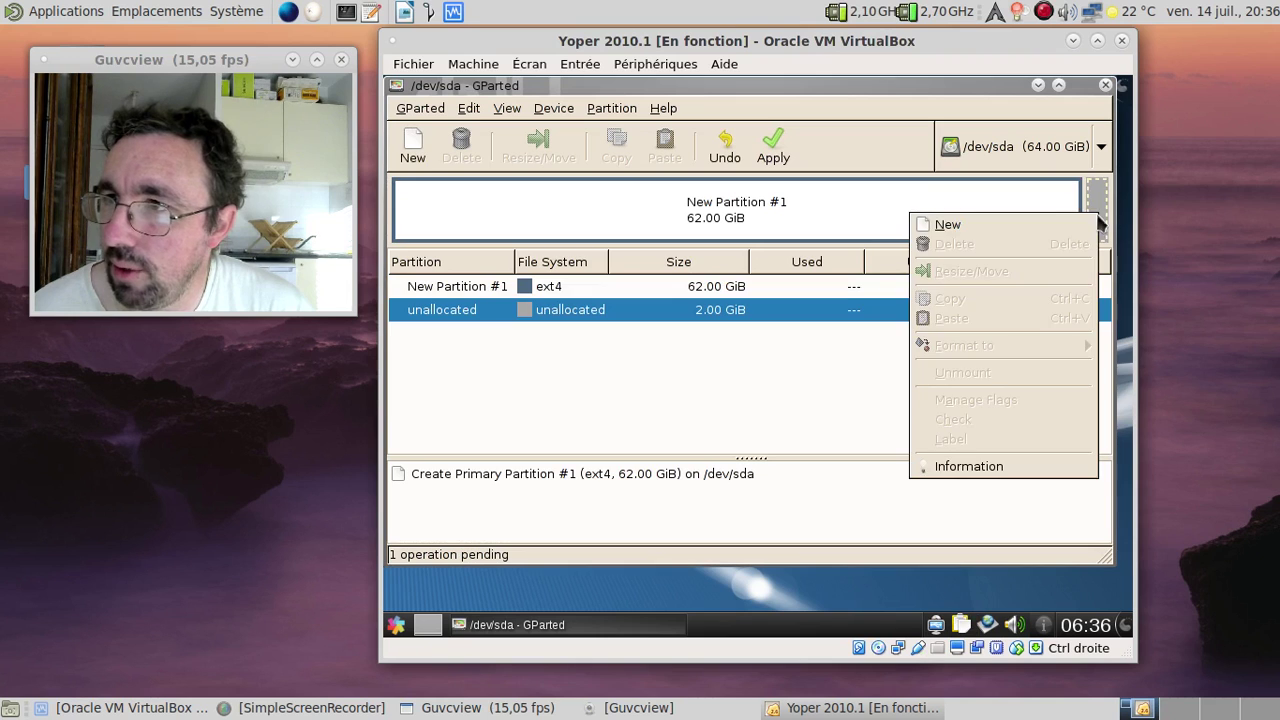
left_click(1055, 230)
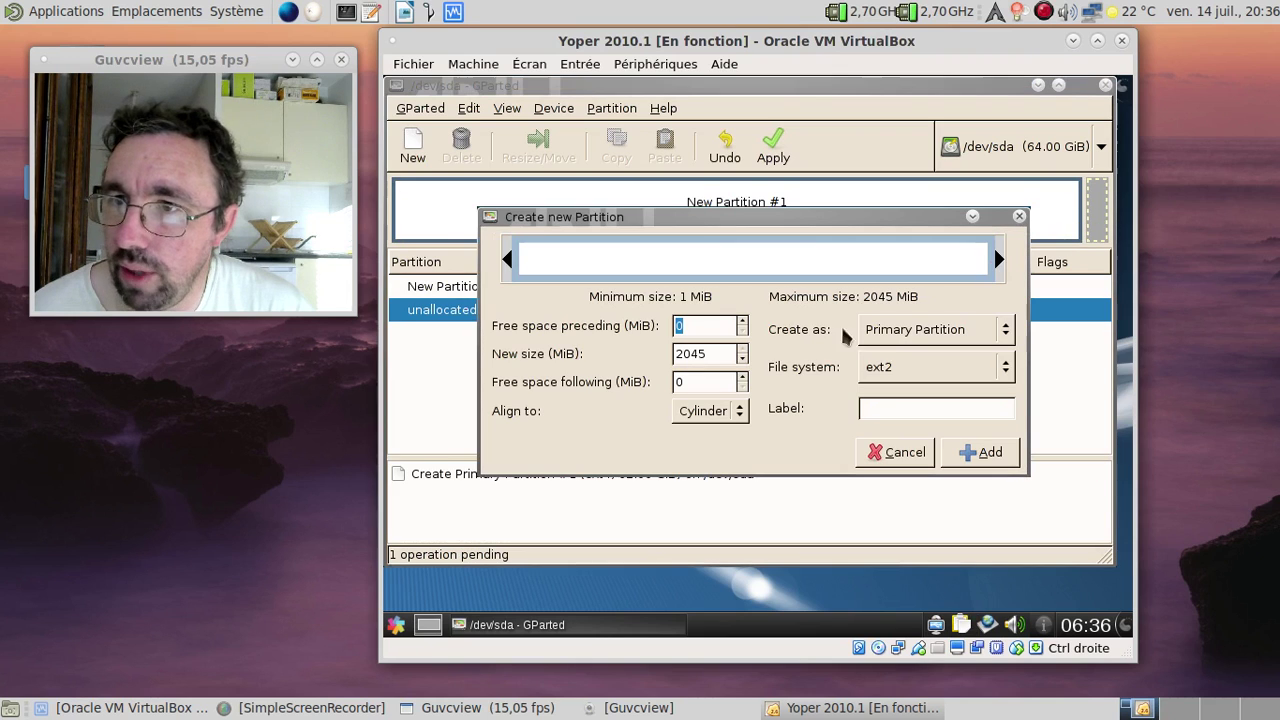
left_click(909, 366)
left_click(912, 540)
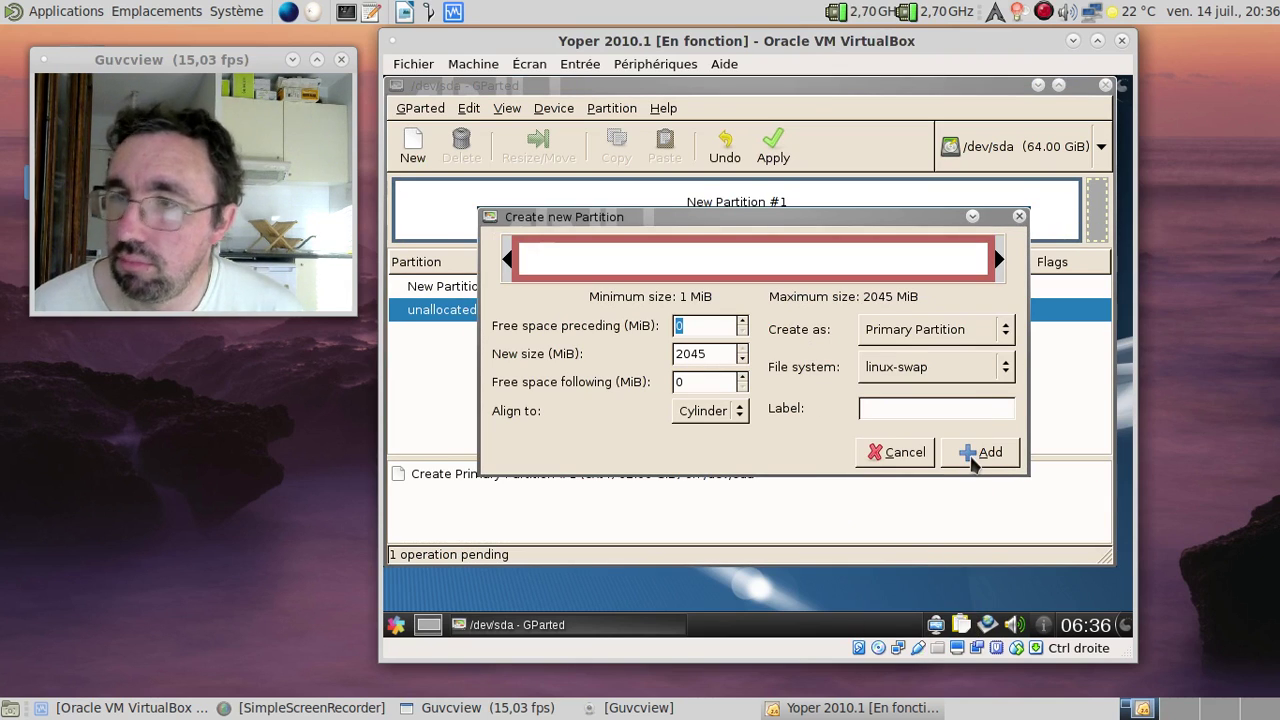
left_click(967, 452)
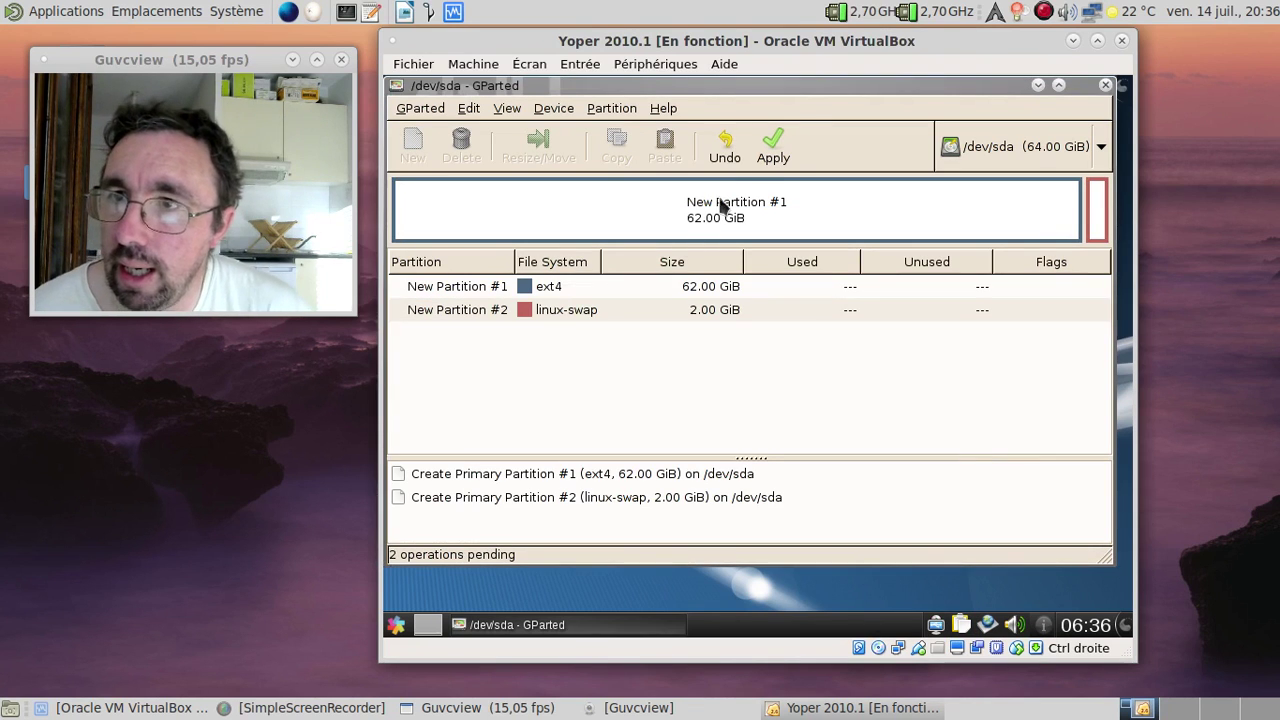
left_click(763, 160)
Step: Confirm writing the partitions to disk, then launch Firefox via a Kickoff search for 'firefox'
left_click(906, 398)
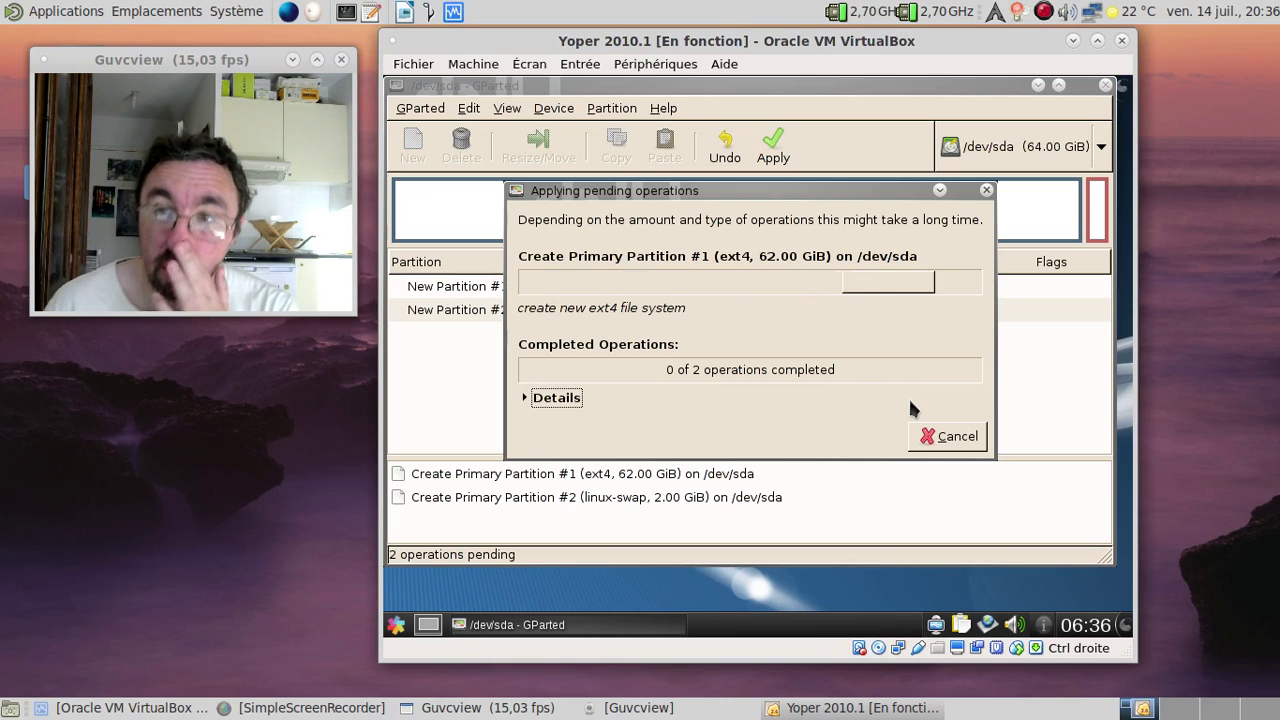
left_click(396, 624)
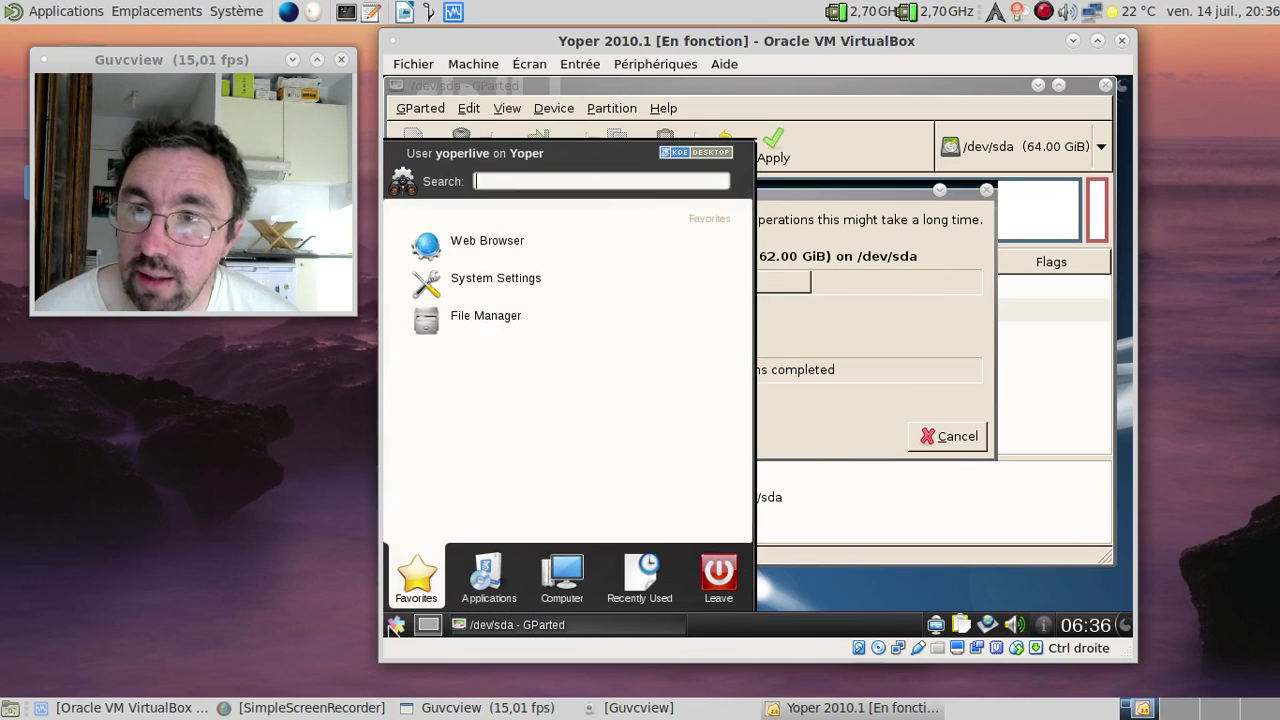
type("firefox")
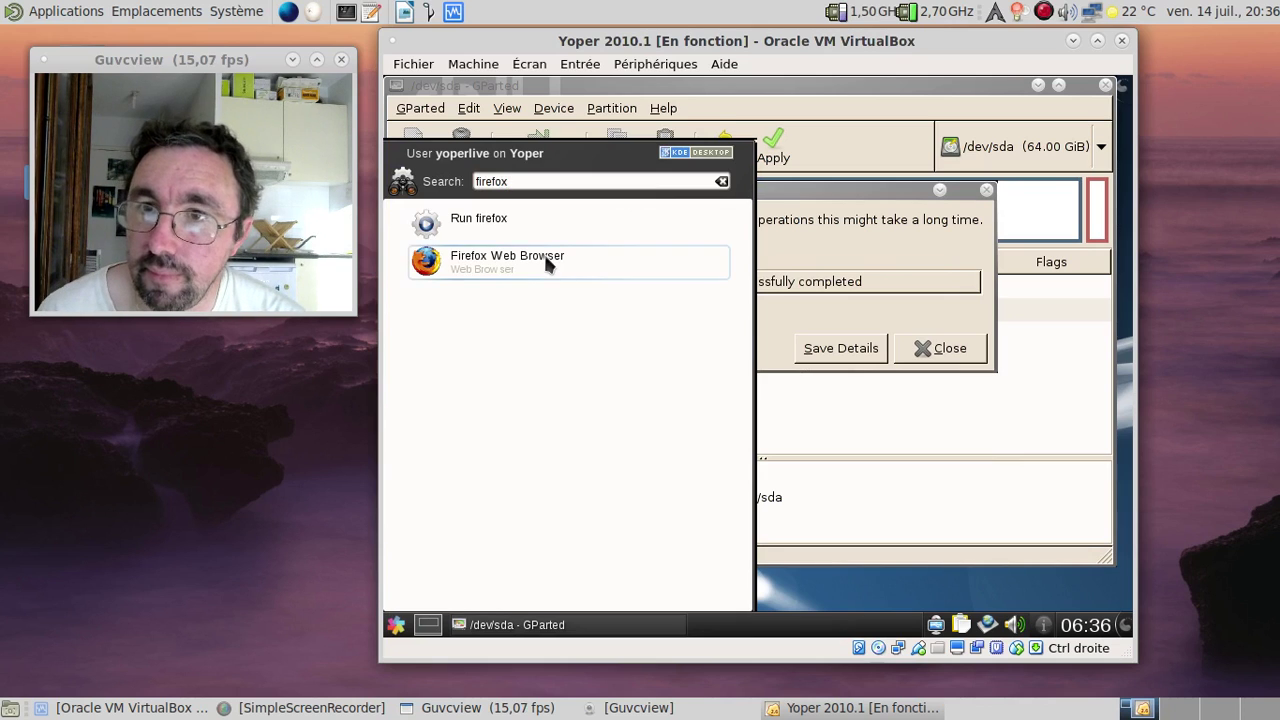
left_click(556, 260)
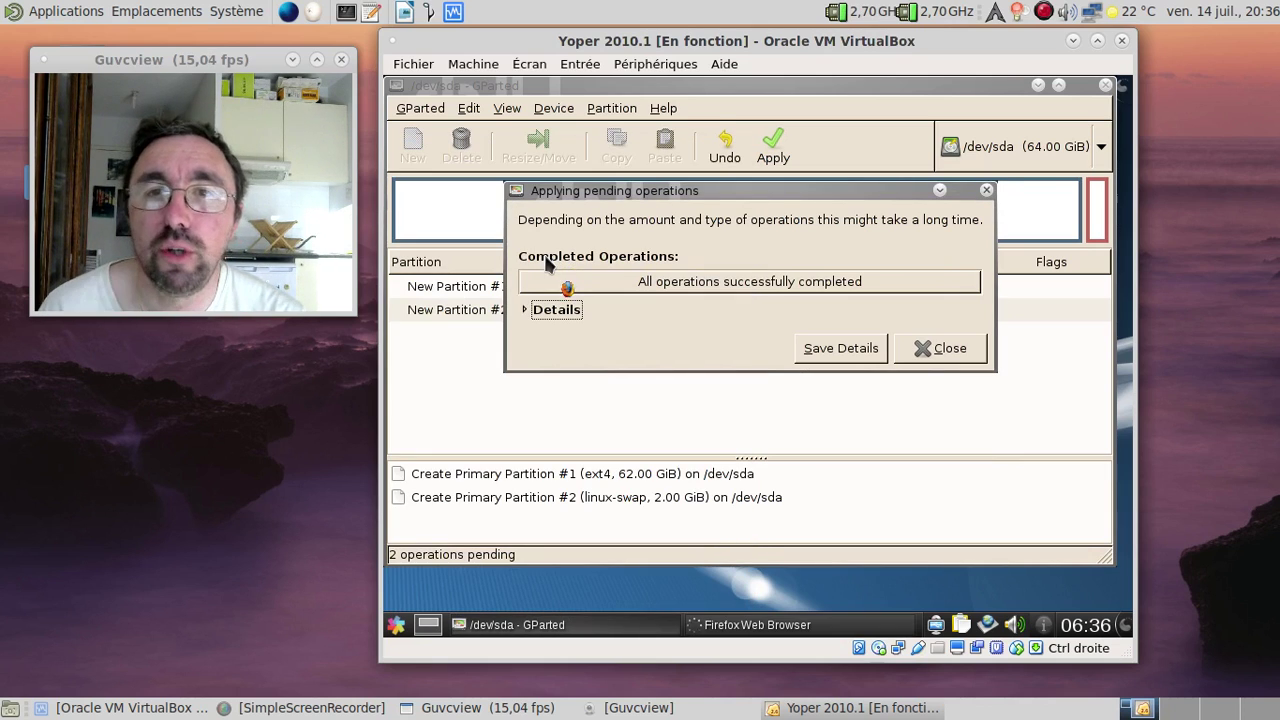
Step: Close the GParted report and the Welcome to Firefox tab, then scroll through yoper-linux.org
left_click(936, 348)
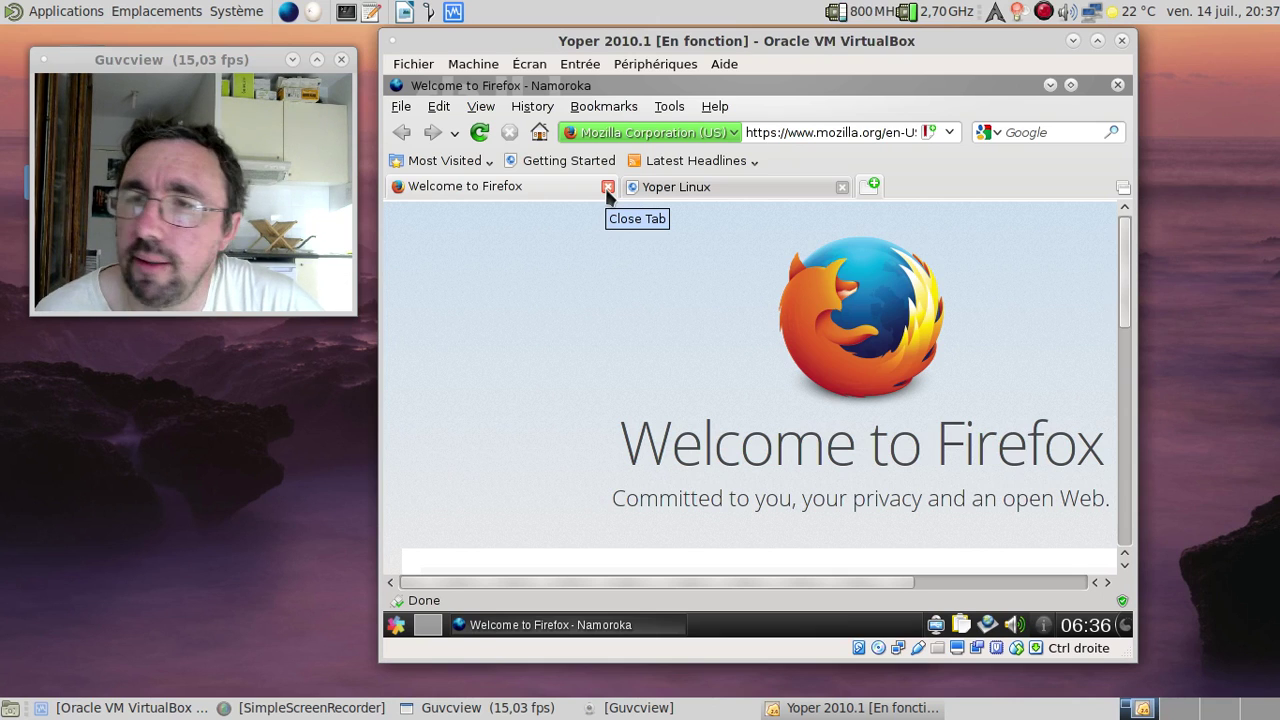
left_click(607, 188)
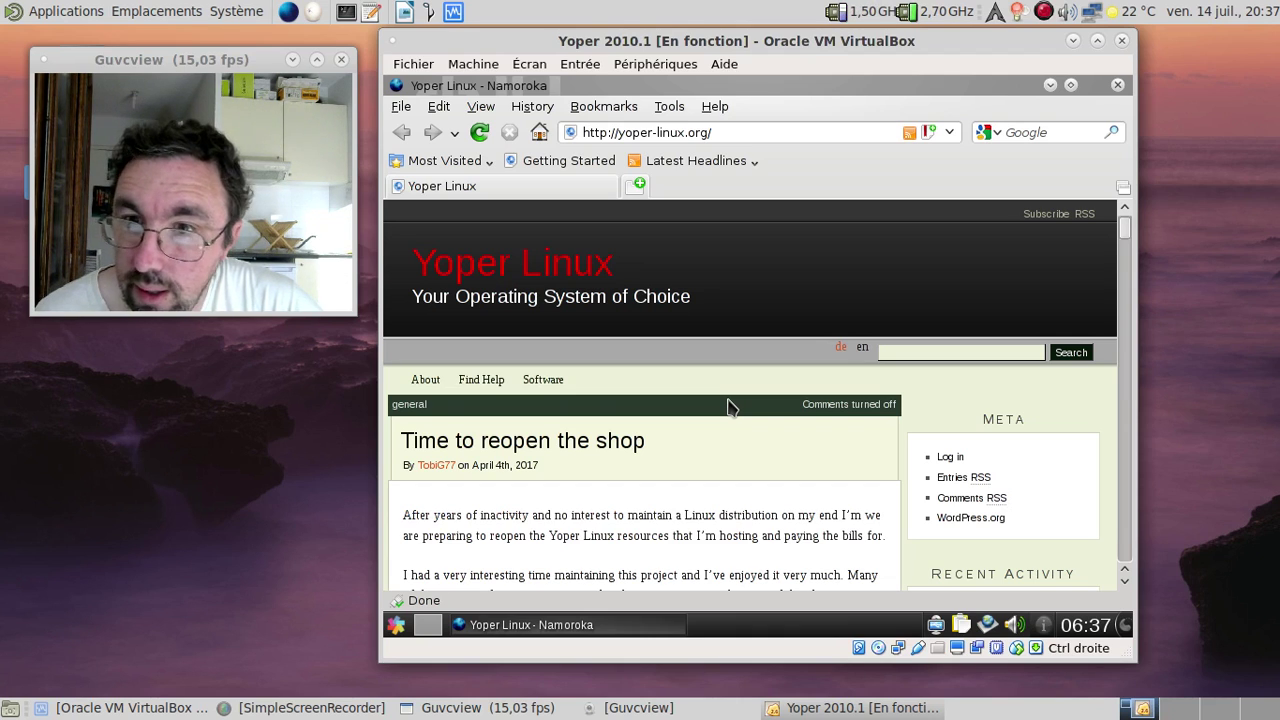
scroll(728, 405, "down", 2)
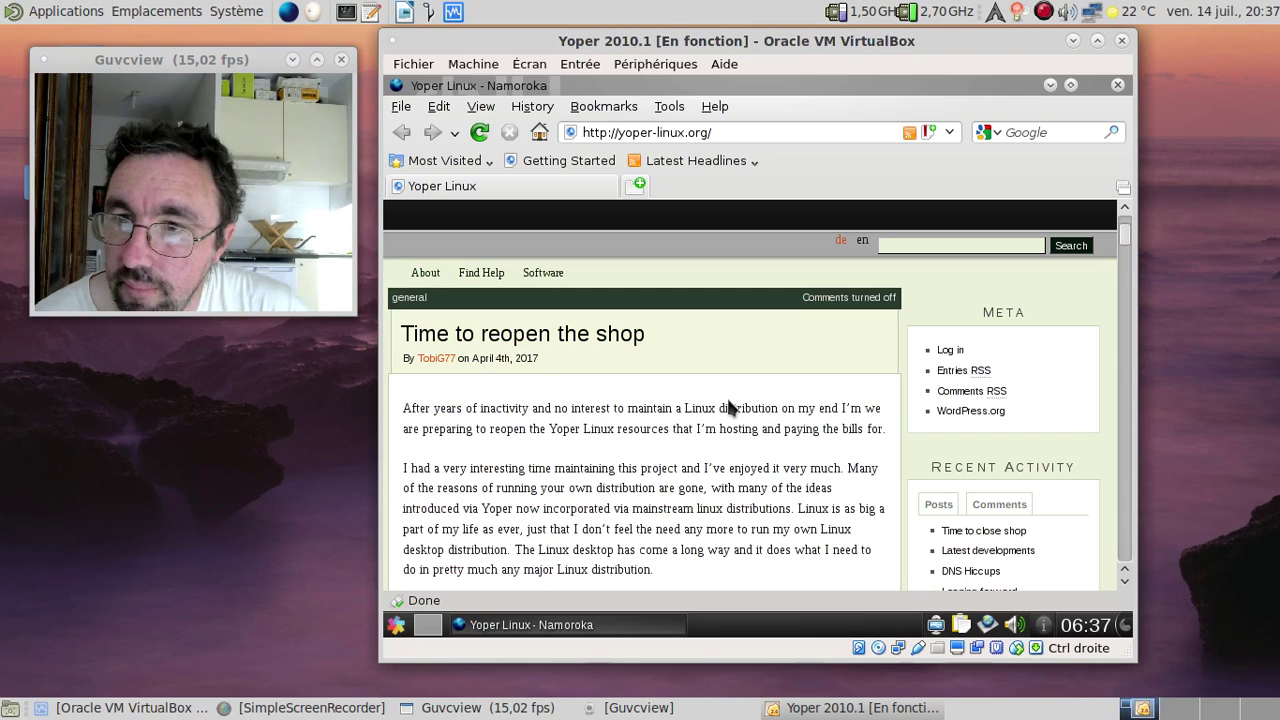
scroll(728, 405, "down", 2)
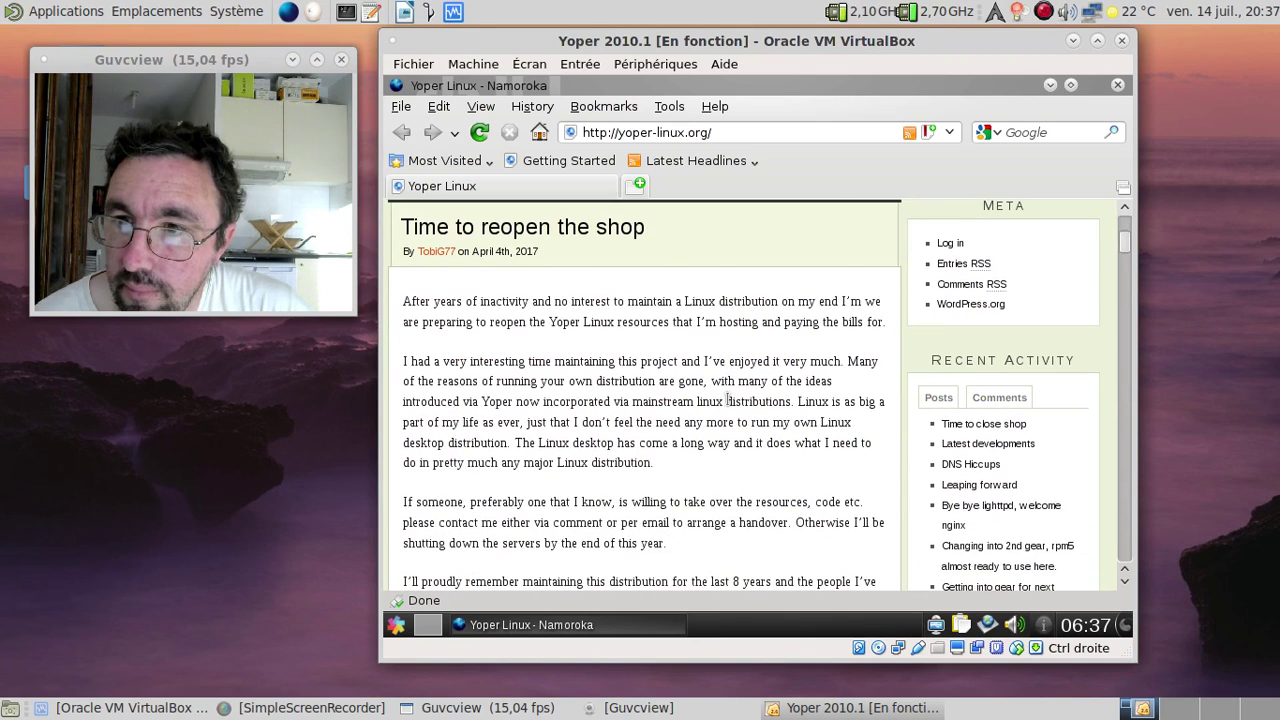
scroll(728, 403, "down", 1)
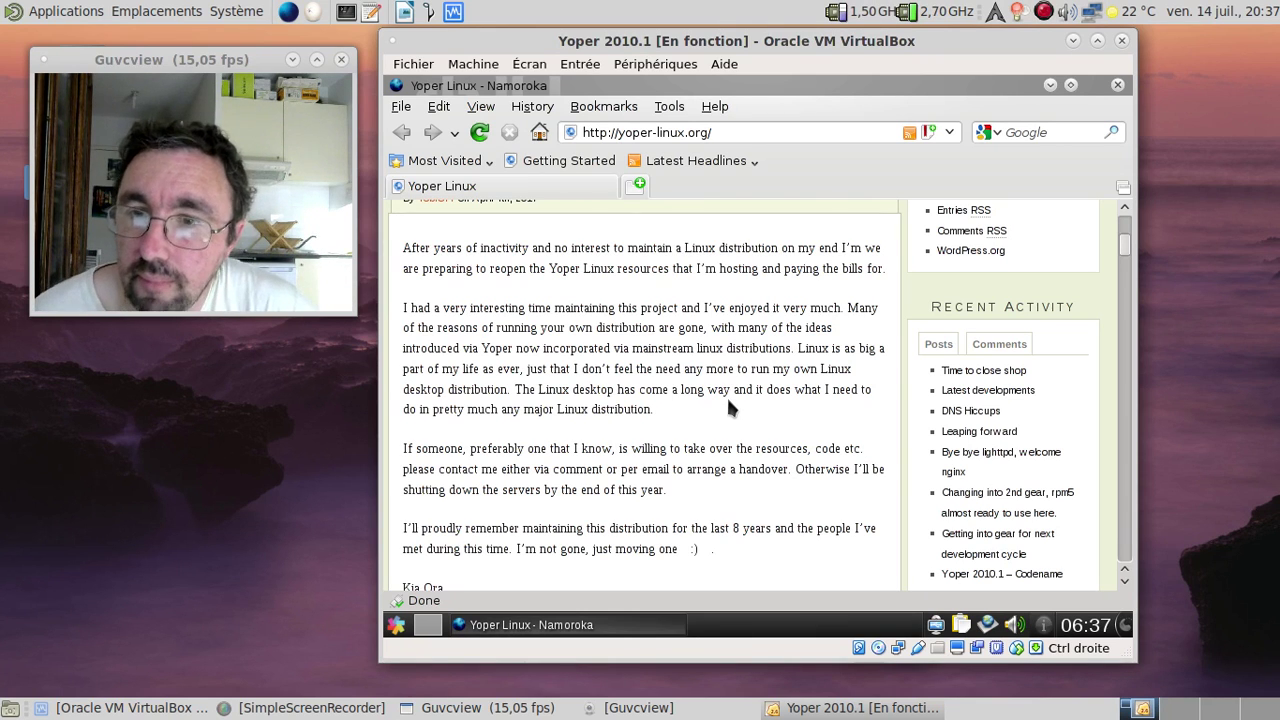
scroll(726, 395, "down", 2)
scroll(726, 395, "up", 3)
scroll(727, 401, "up", 4)
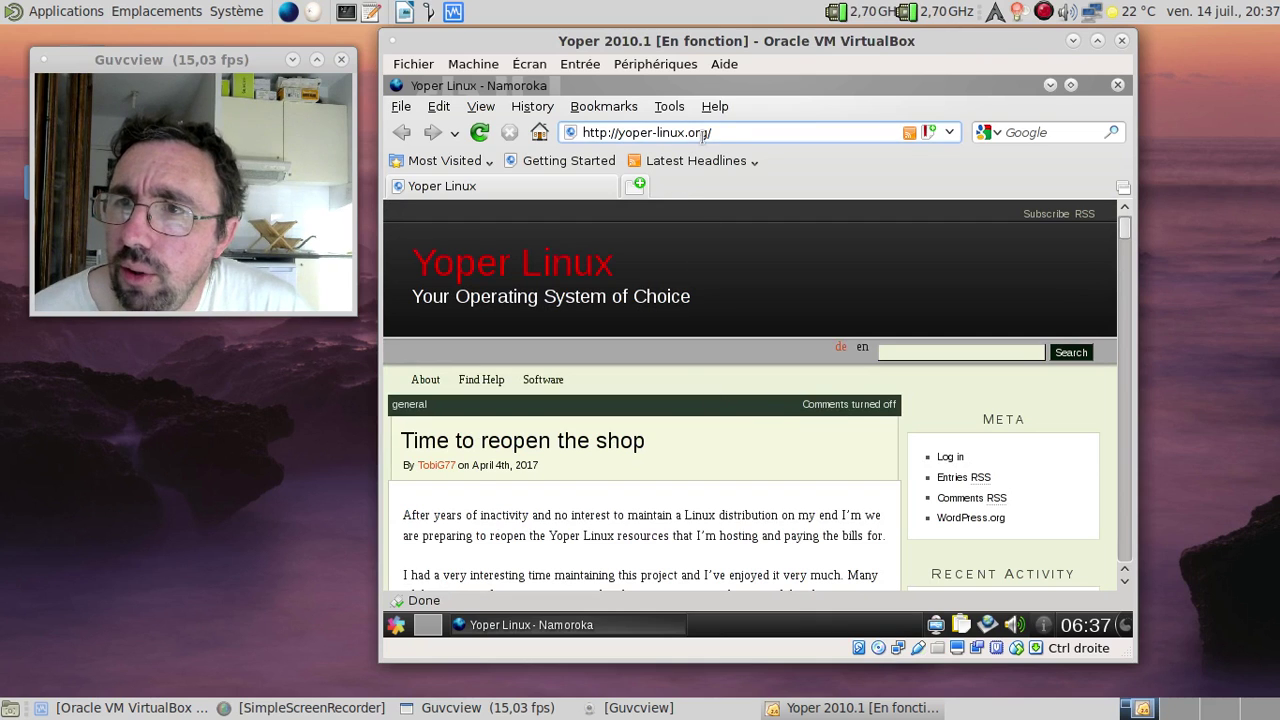
left_click(736, 128)
key("ctrl+q")
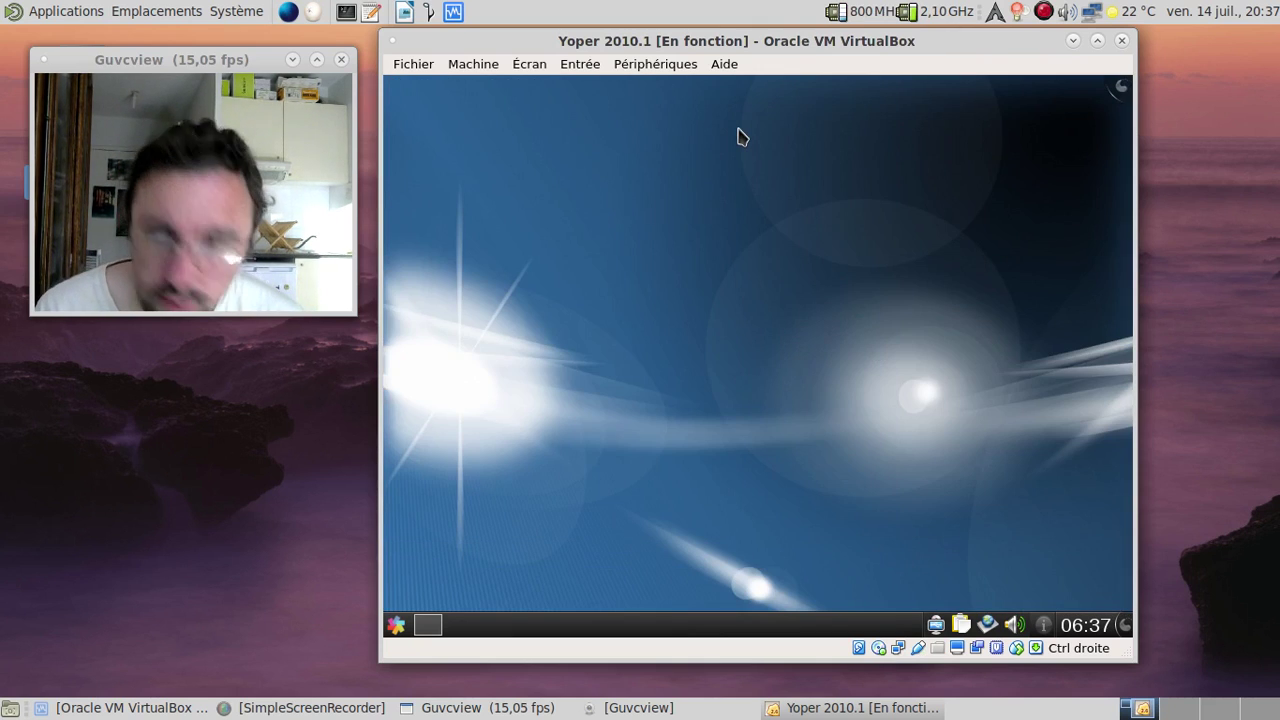
left_click(397, 625)
type("firefo")
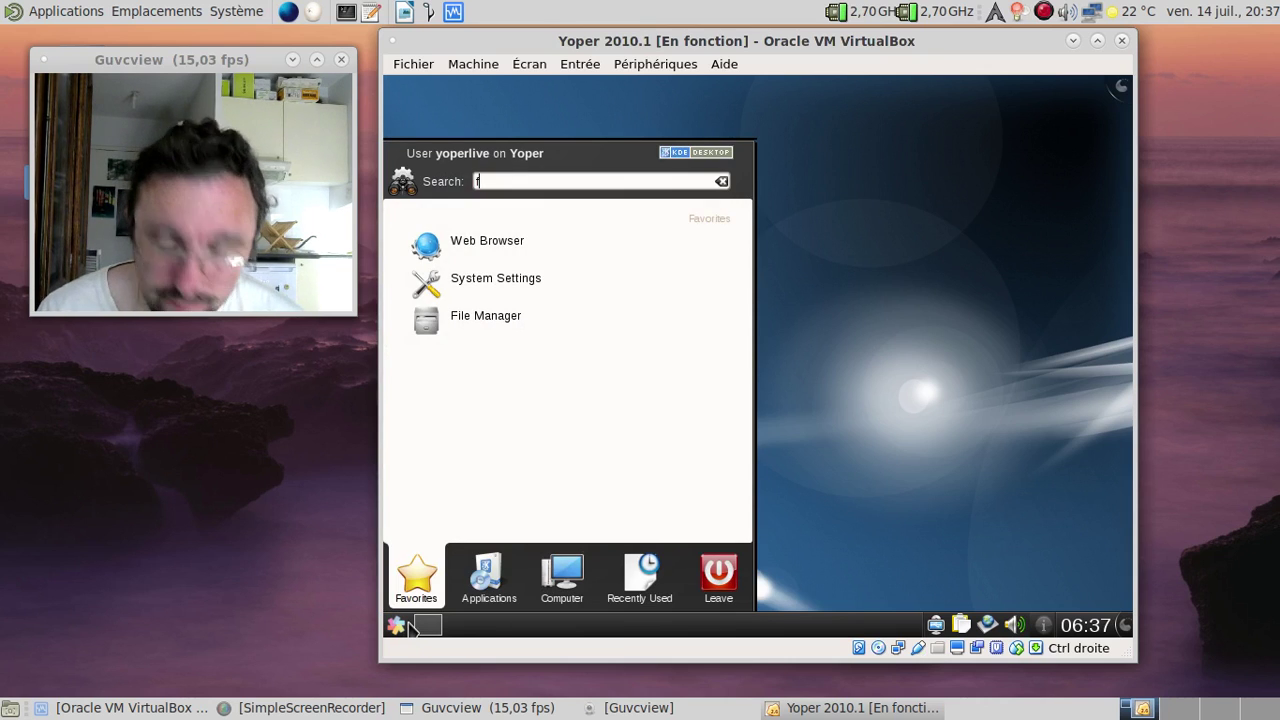
type("x")
key("Down")
key("Return")
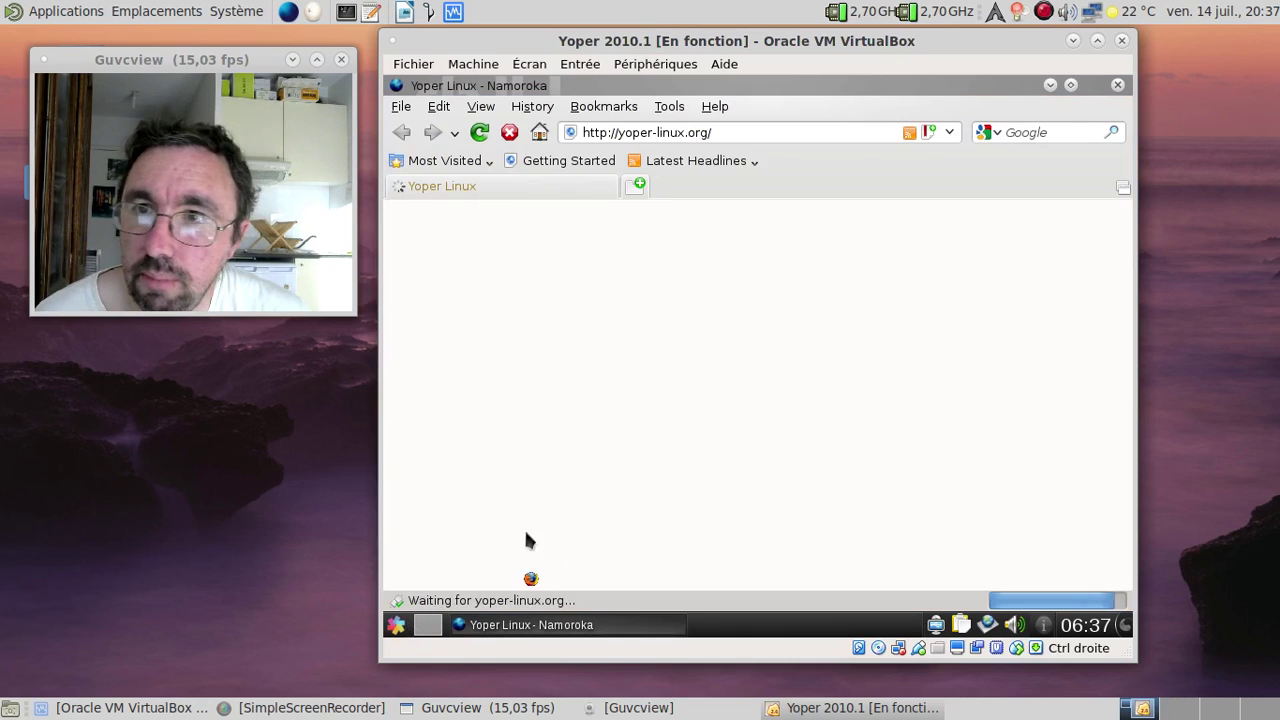
left_click(726, 133)
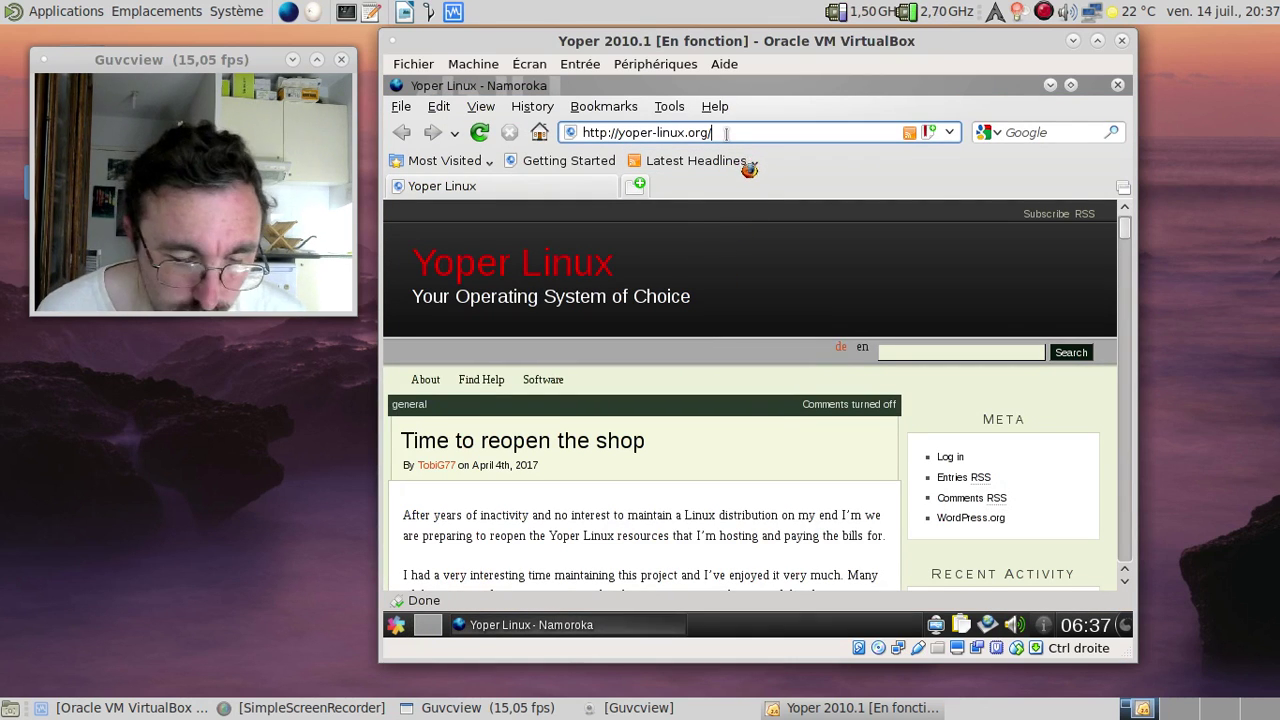
key("ctrl+a")
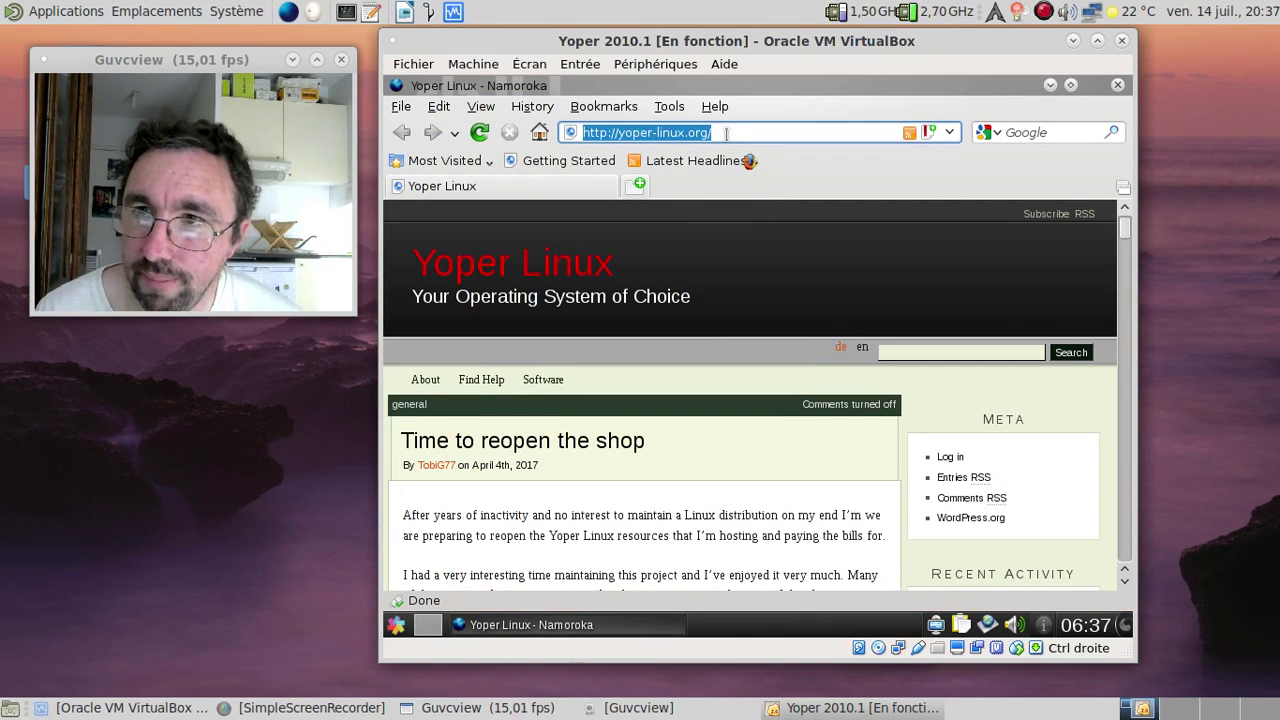
type("about")
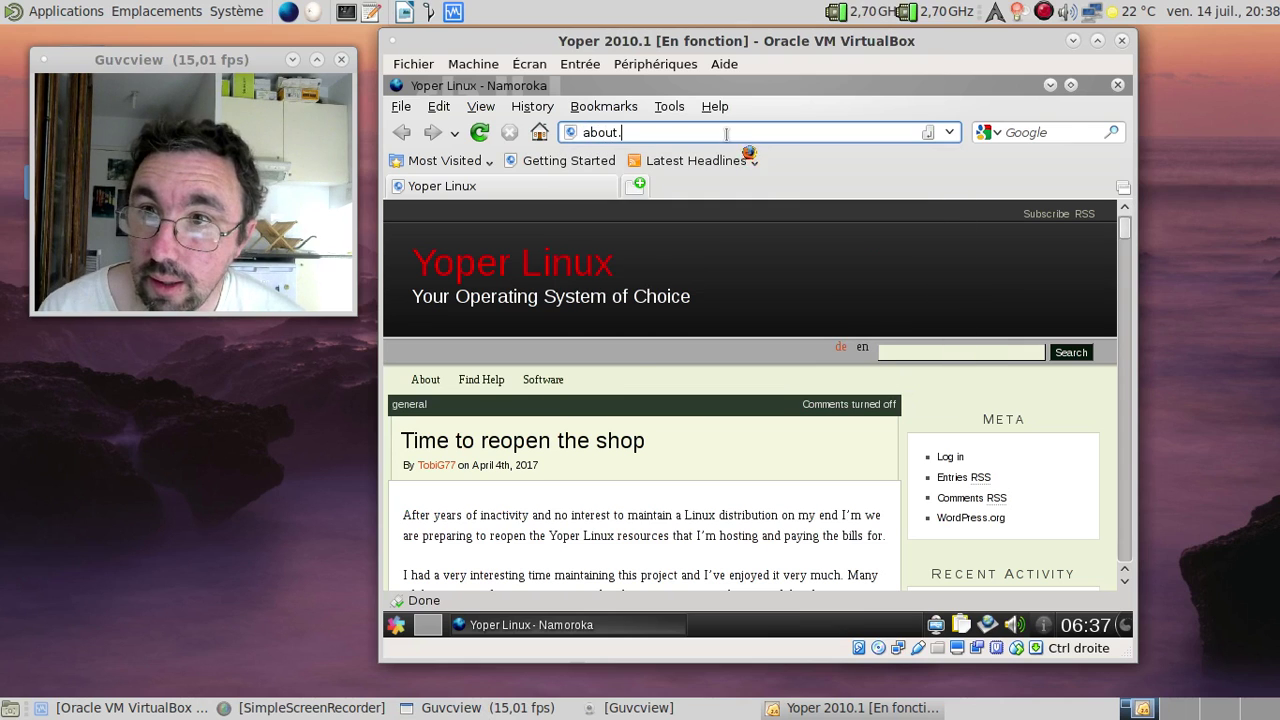
type(":")
key("Return")
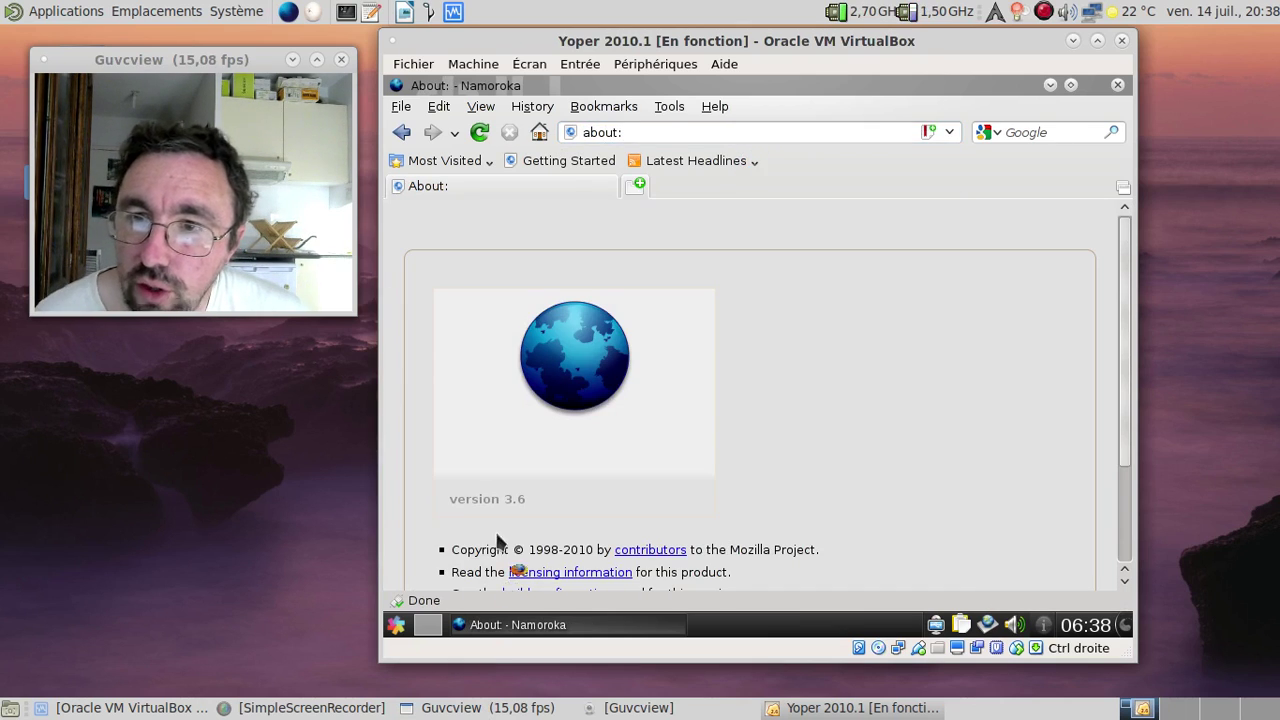
scroll(839, 458, "down", 3)
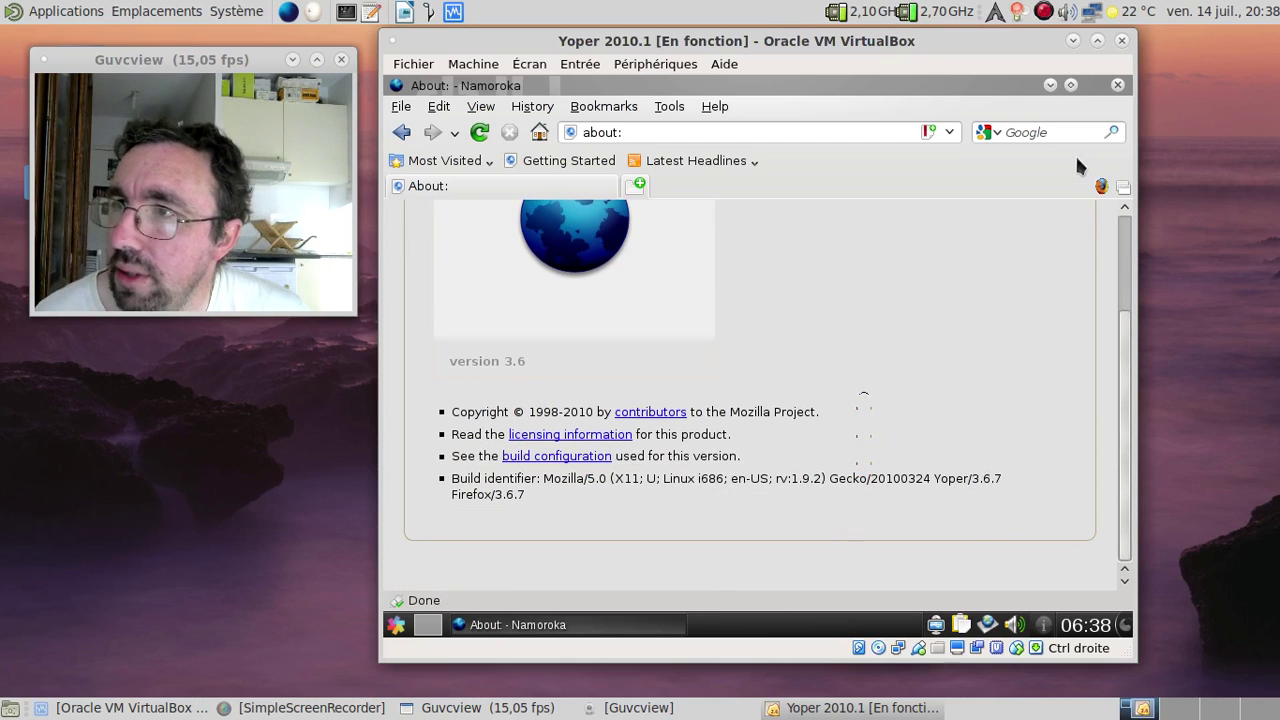
left_click(1118, 85)
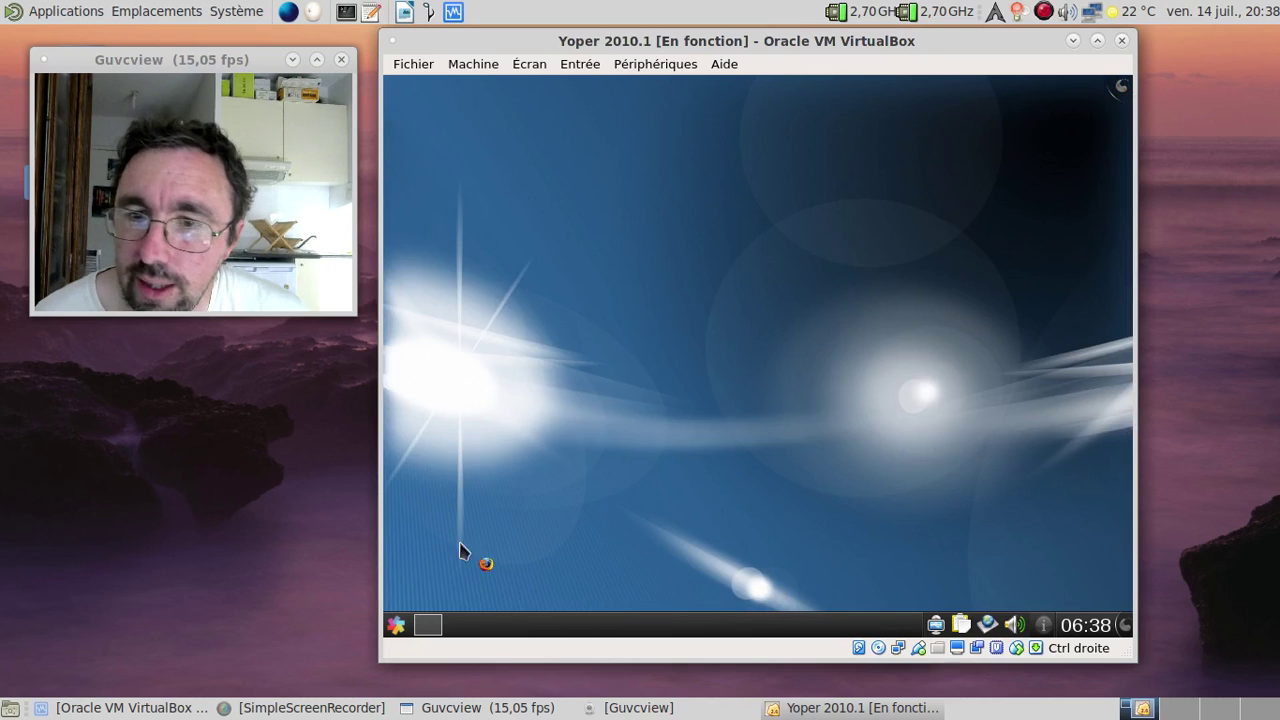
Step: Reset the Yoper VM from VirtualBox's Machine menu and confirm the restart
left_click(397, 625)
left_click(716, 572)
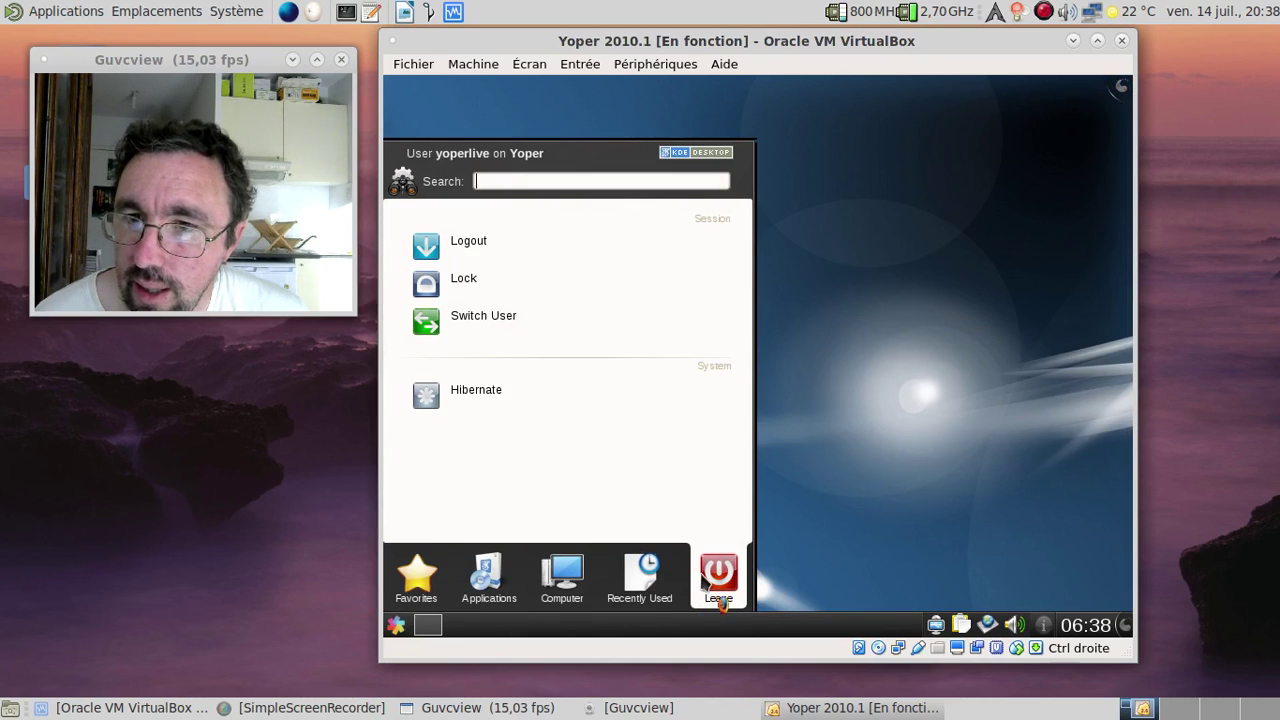
left_click(860, 517)
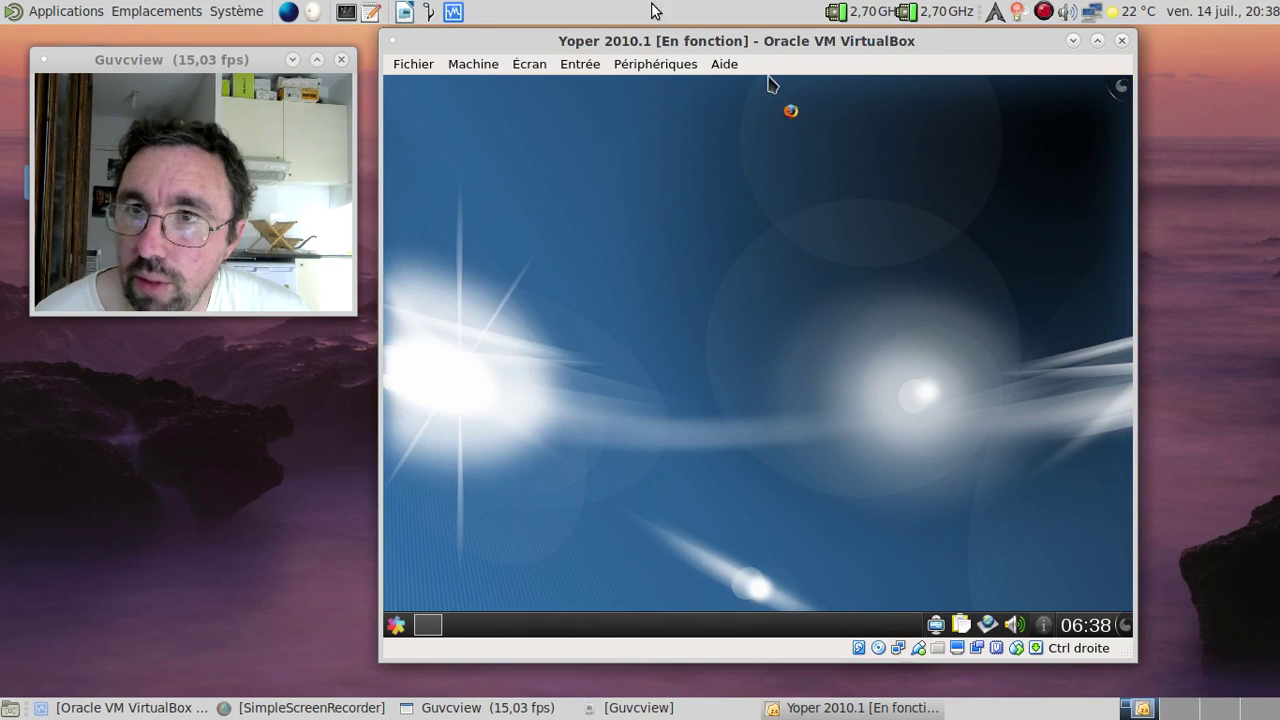
left_click(596, 64)
mouse_move(473, 64)
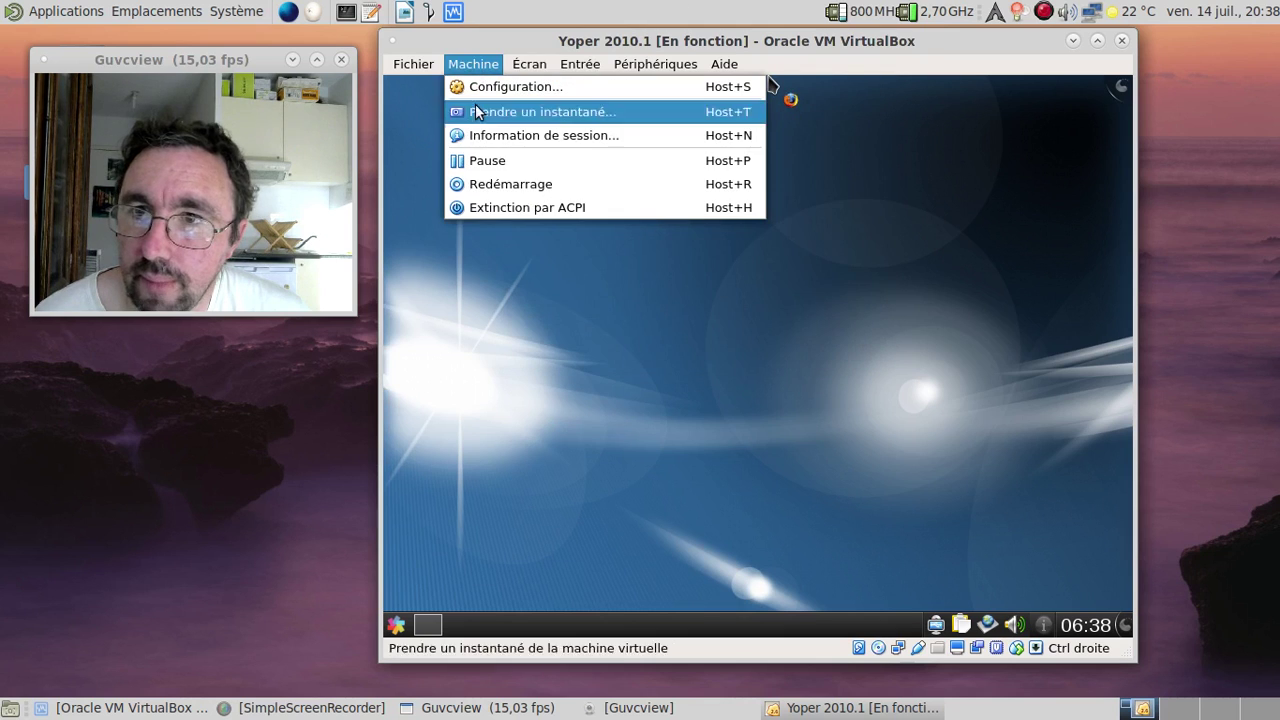
left_click(507, 184)
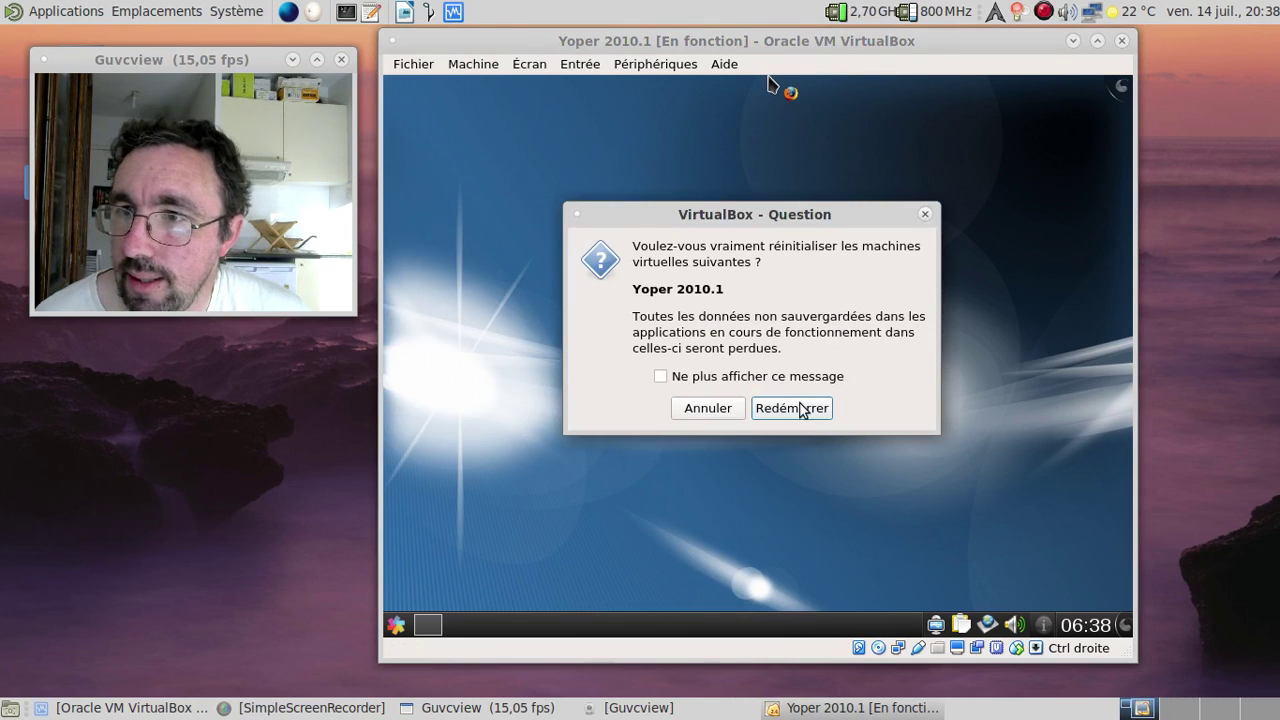
left_click(791, 408)
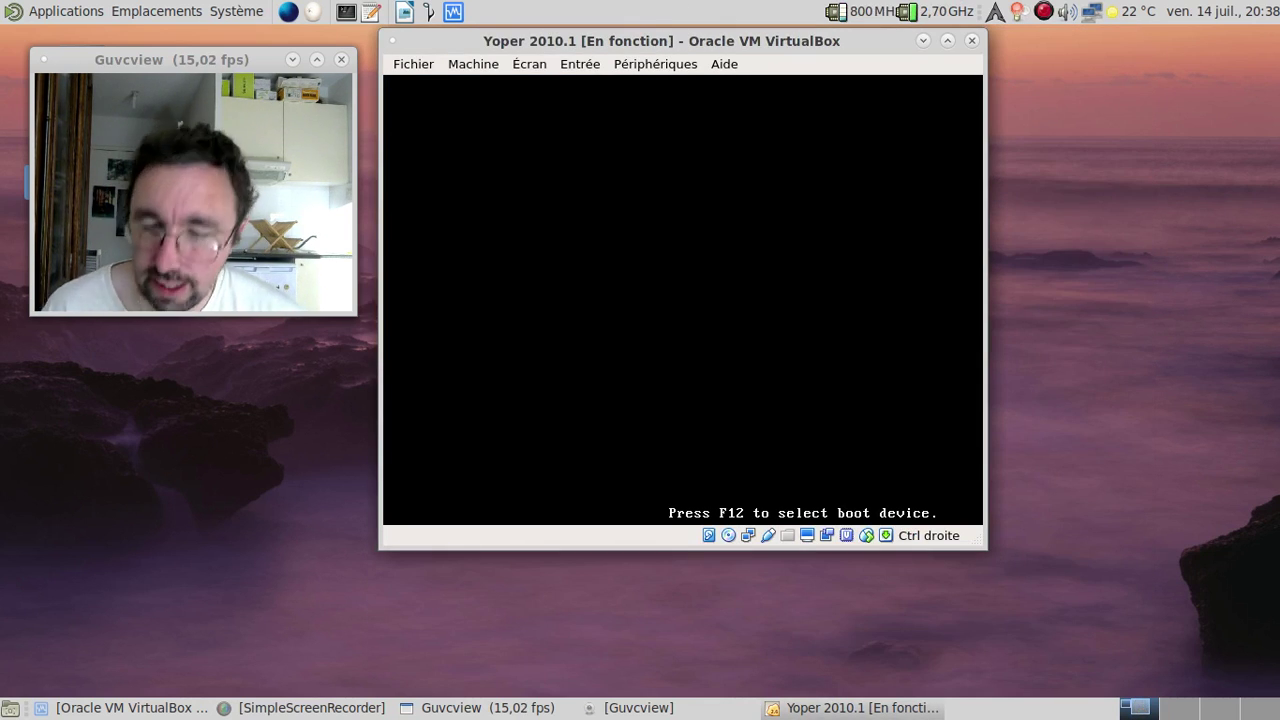
Step: Boot from the hard disk via F12 and start the Yoper Installation GRUB entry
key("F12")
key("1")
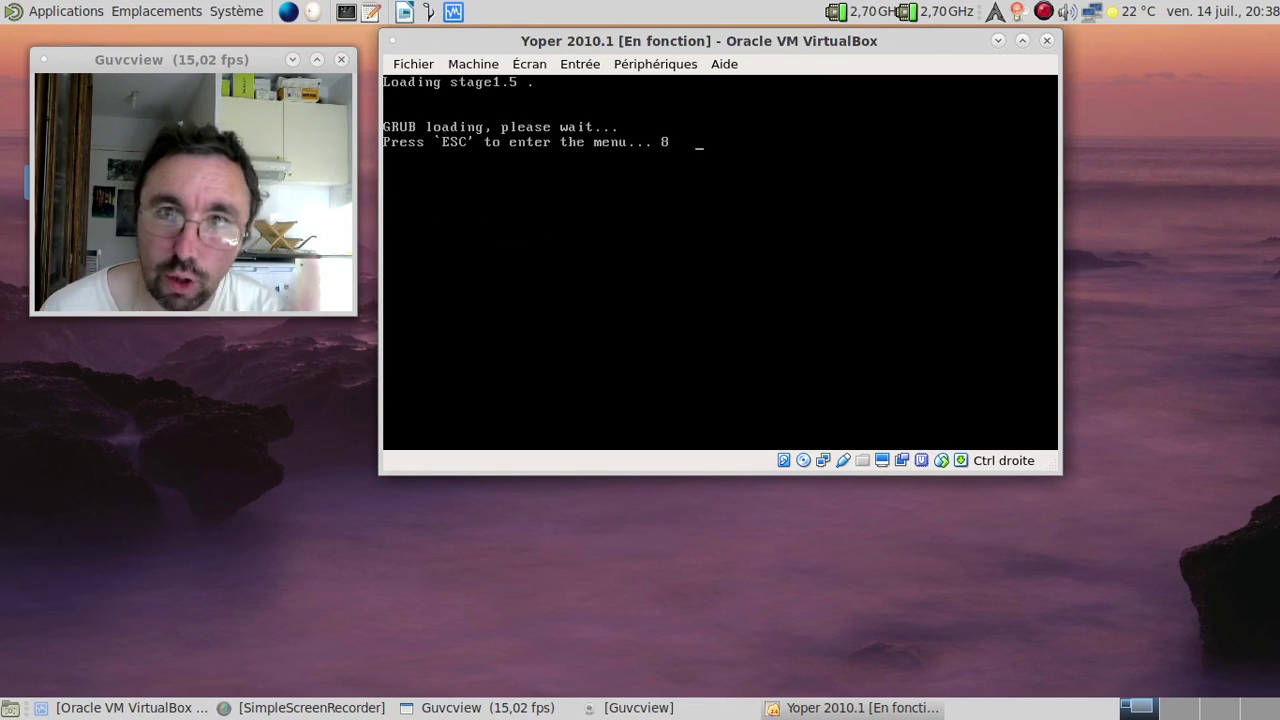
key("Escape")
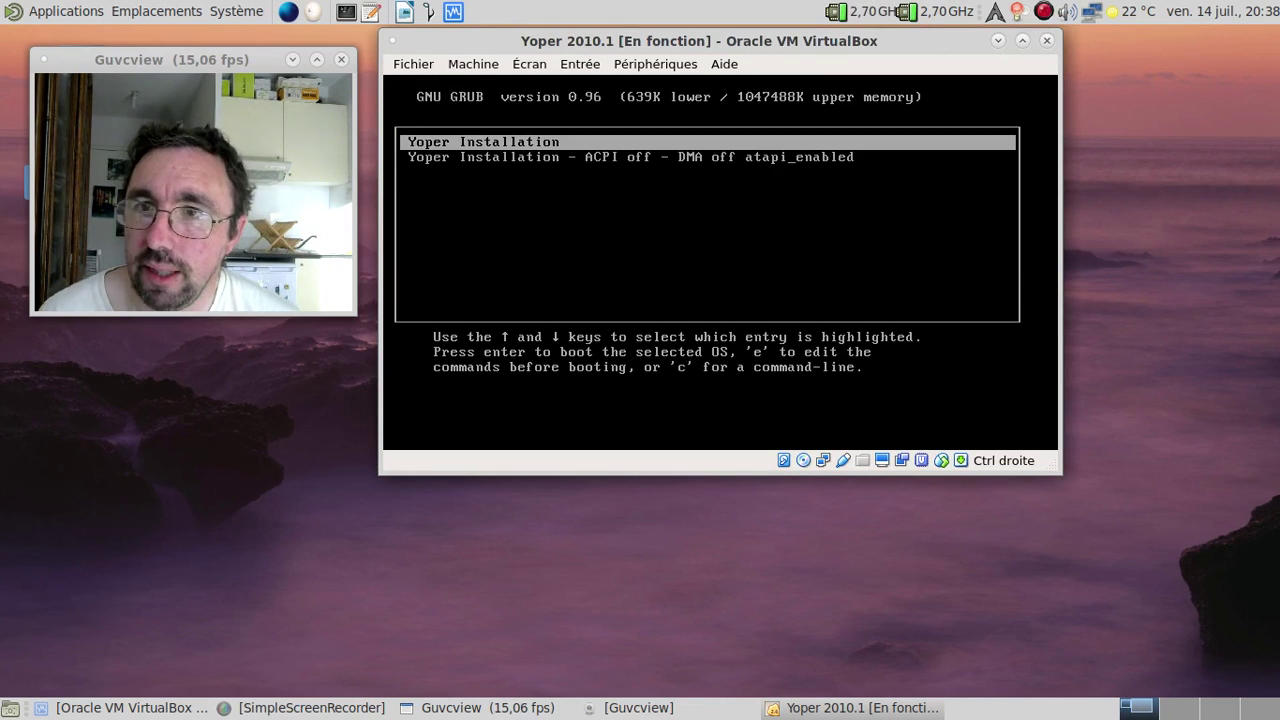
key("Return")
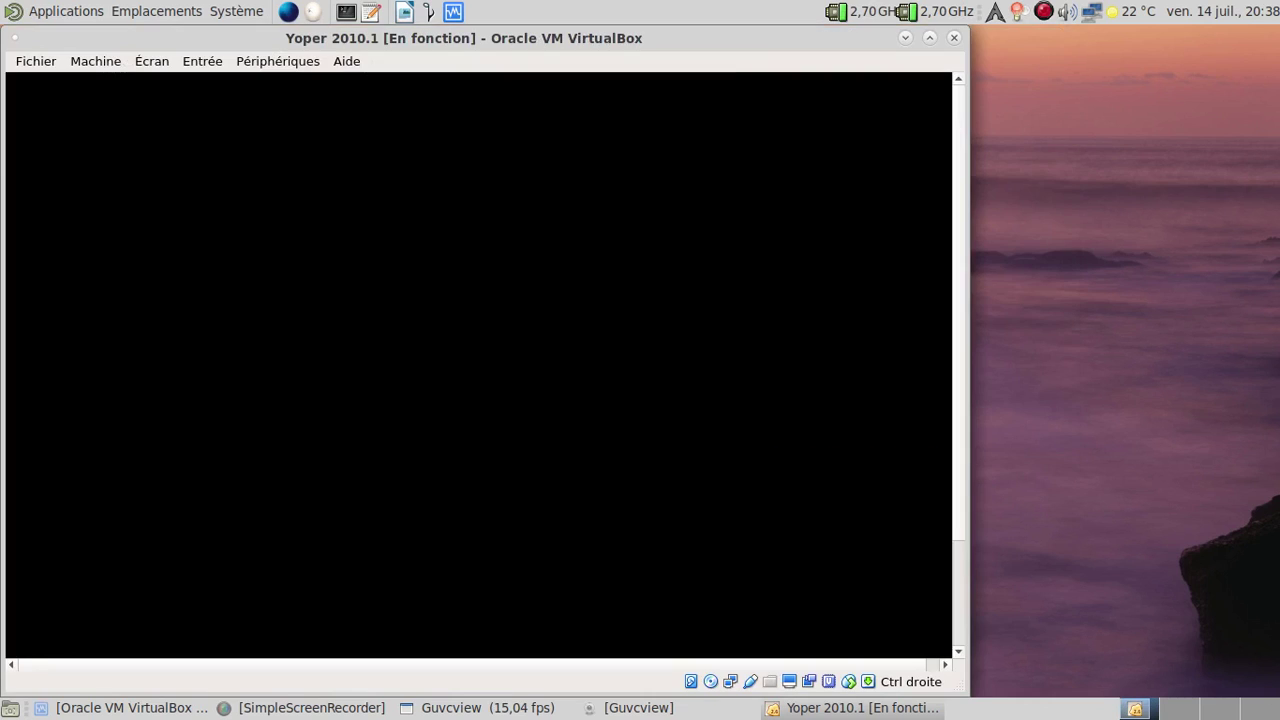
Step: Start Install Yoper, accepting the disclaimer, skipping the media check and keeping existing partitions
left_click_drag(449, 45, 695, 40)
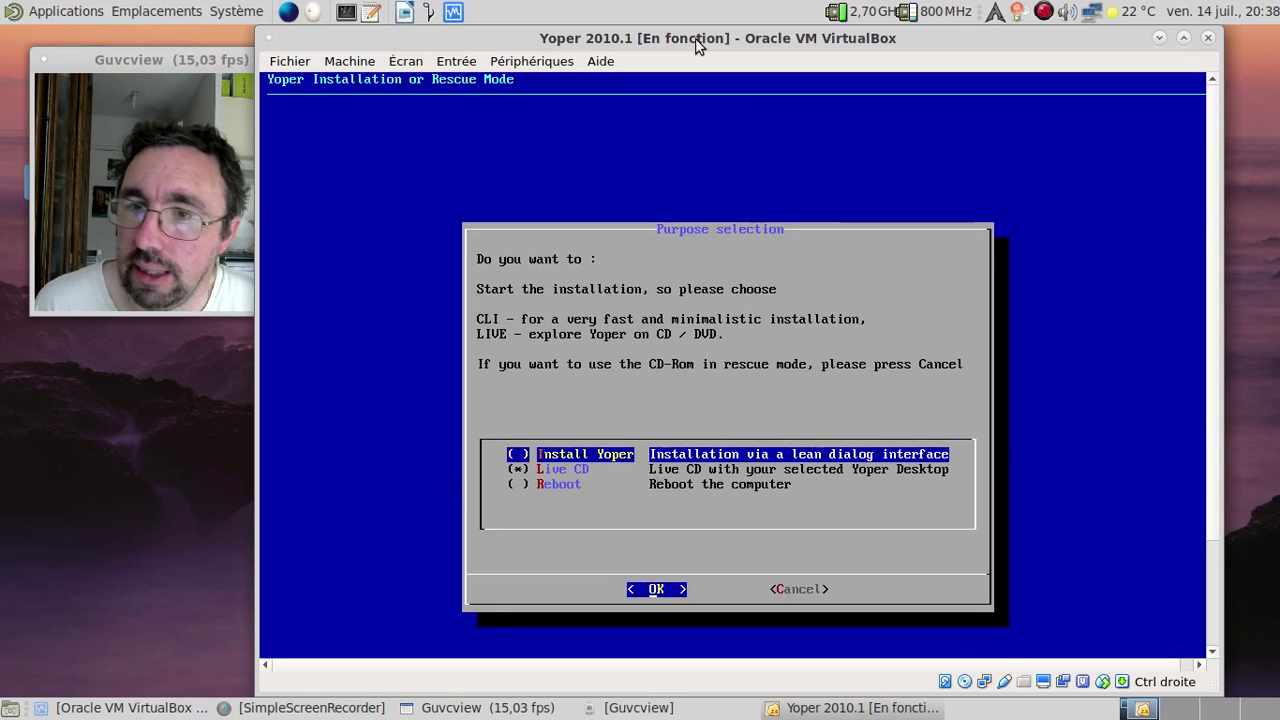
key("space")
key("Return")
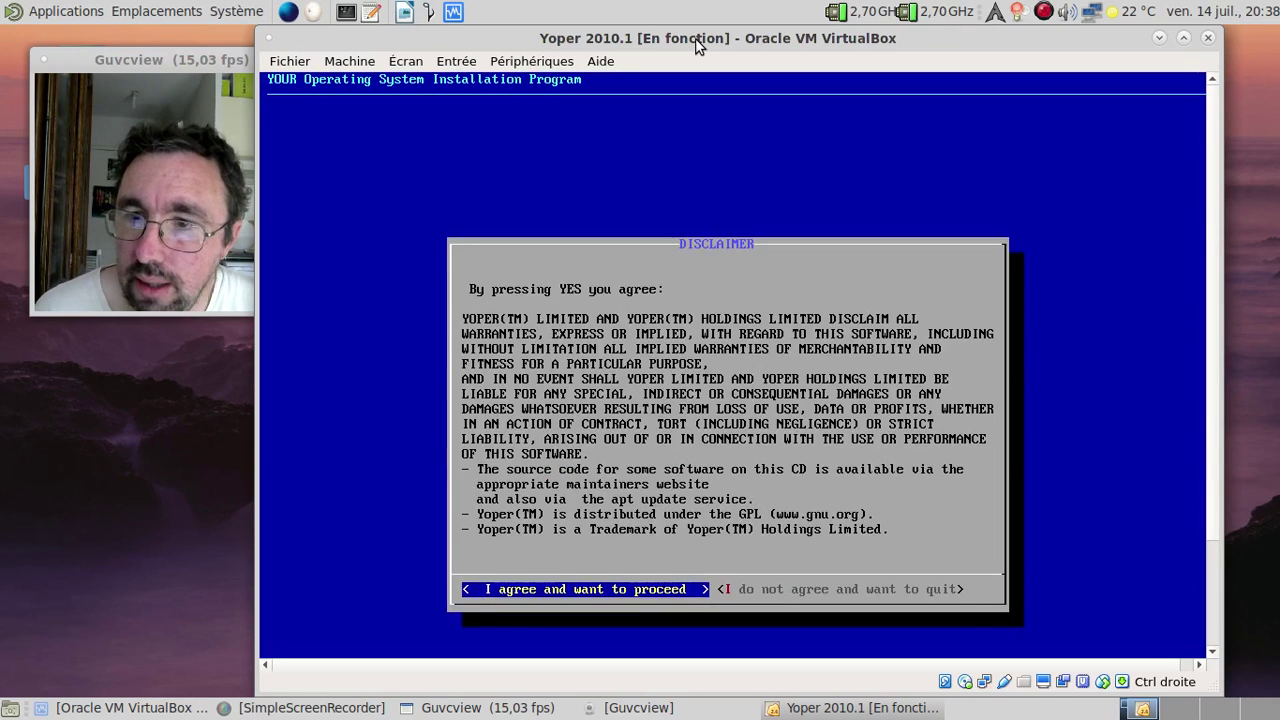
key("Return")
key("Return")
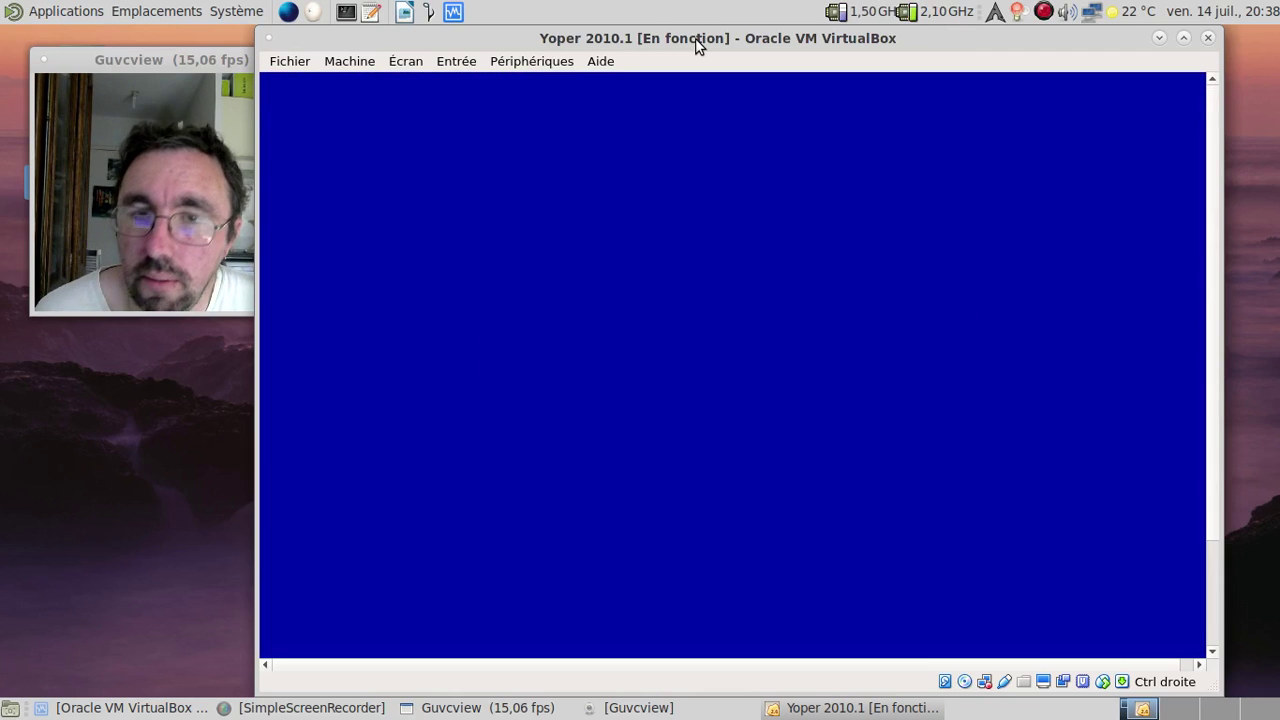
key("Return")
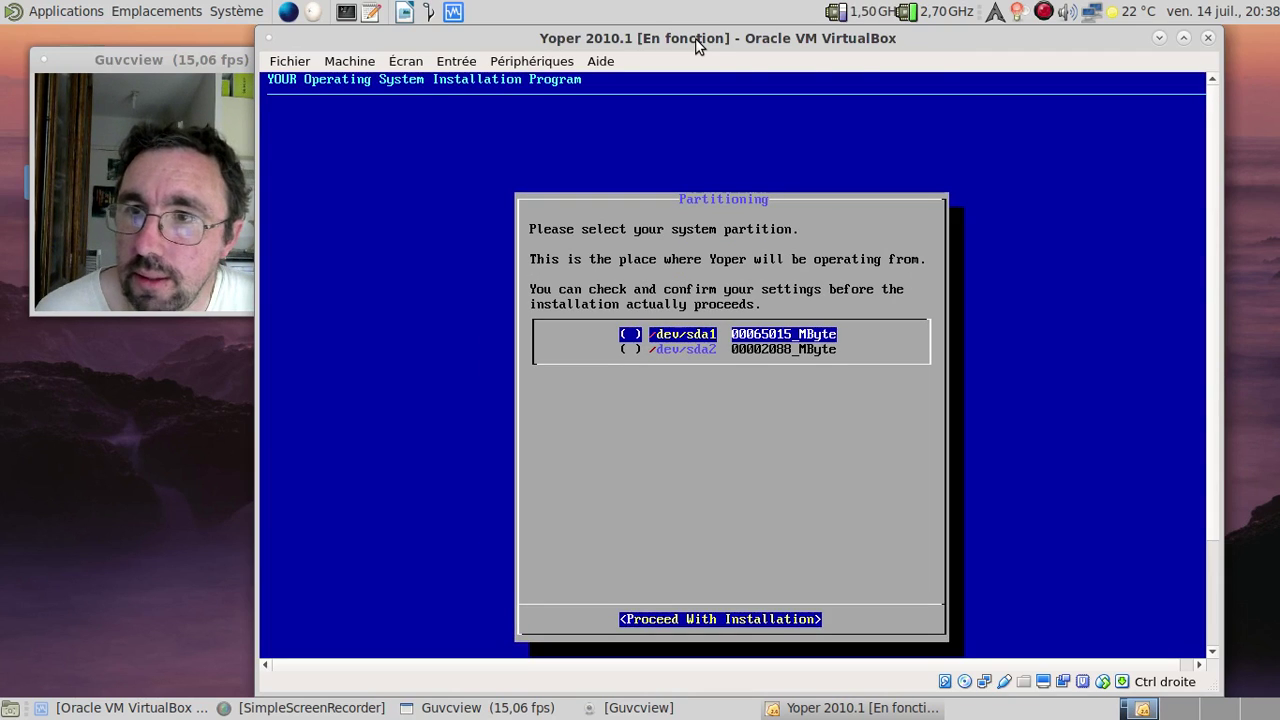
key("Return")
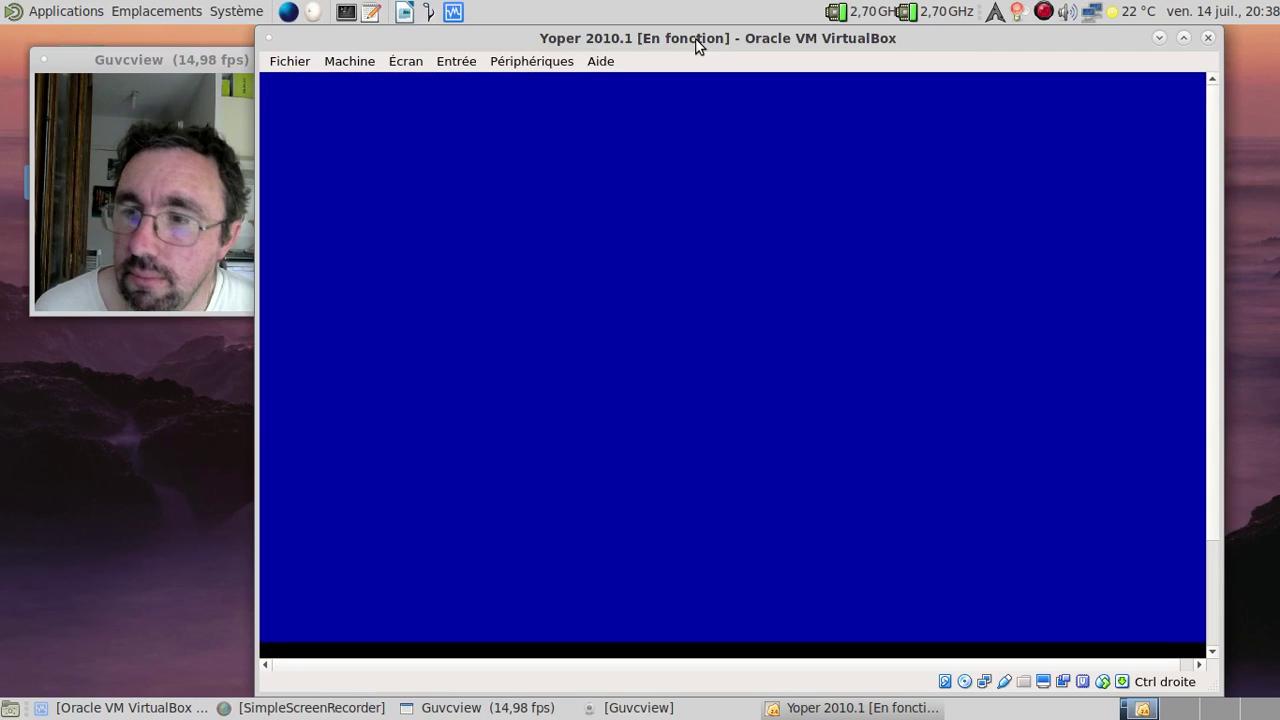
Step: In full screen, rerun yoperinstall, pick /dev/sda1 as the system partition and skip the home partition
key("ctrl+f")
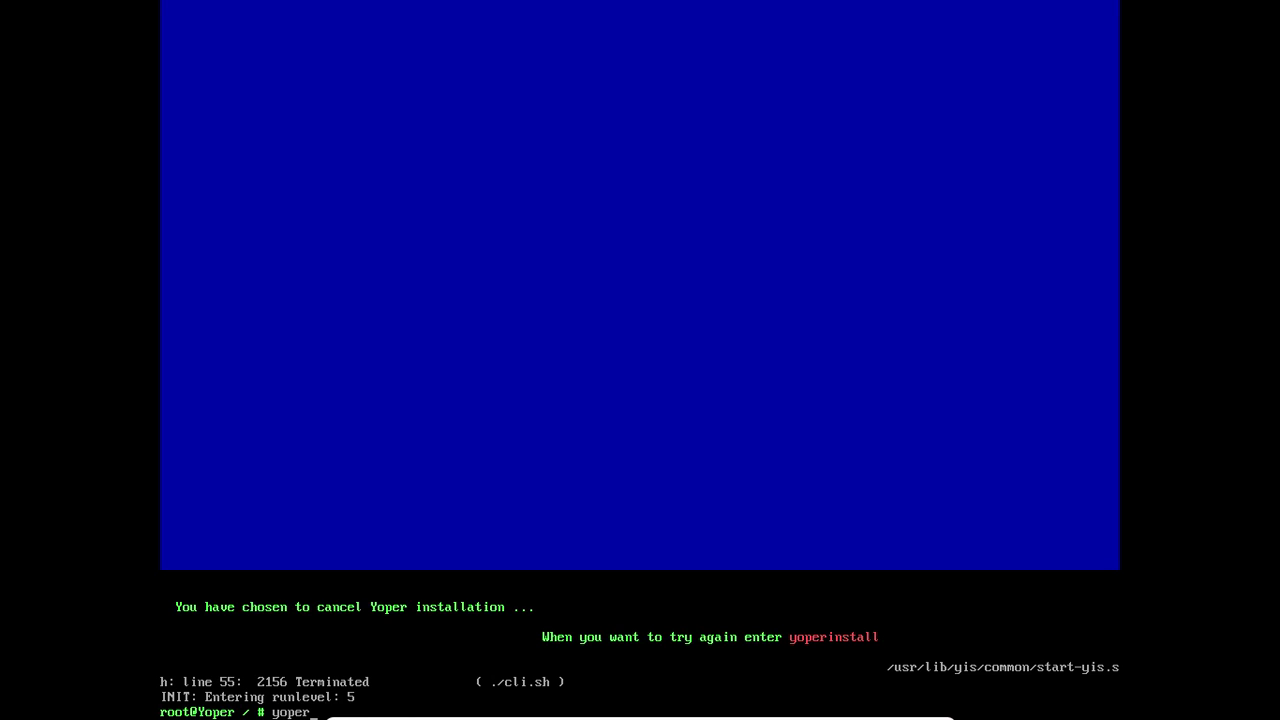
type("stall")
key("Return")
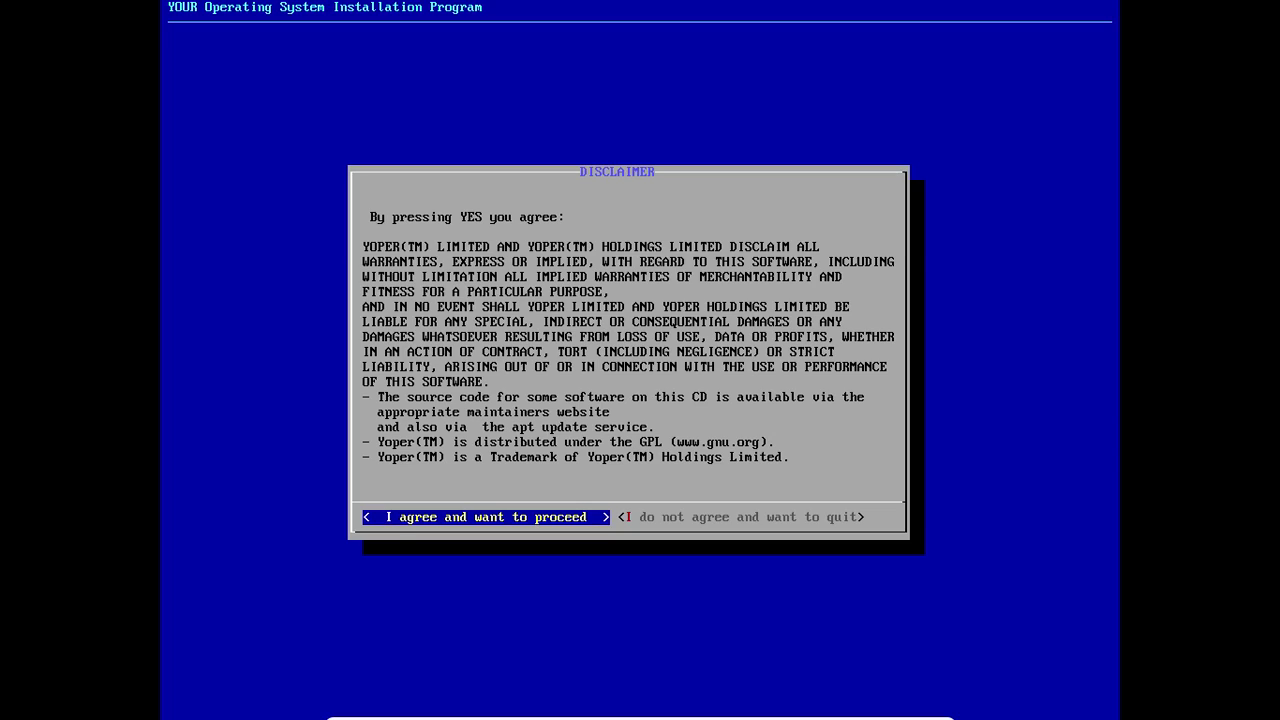
key("Return")
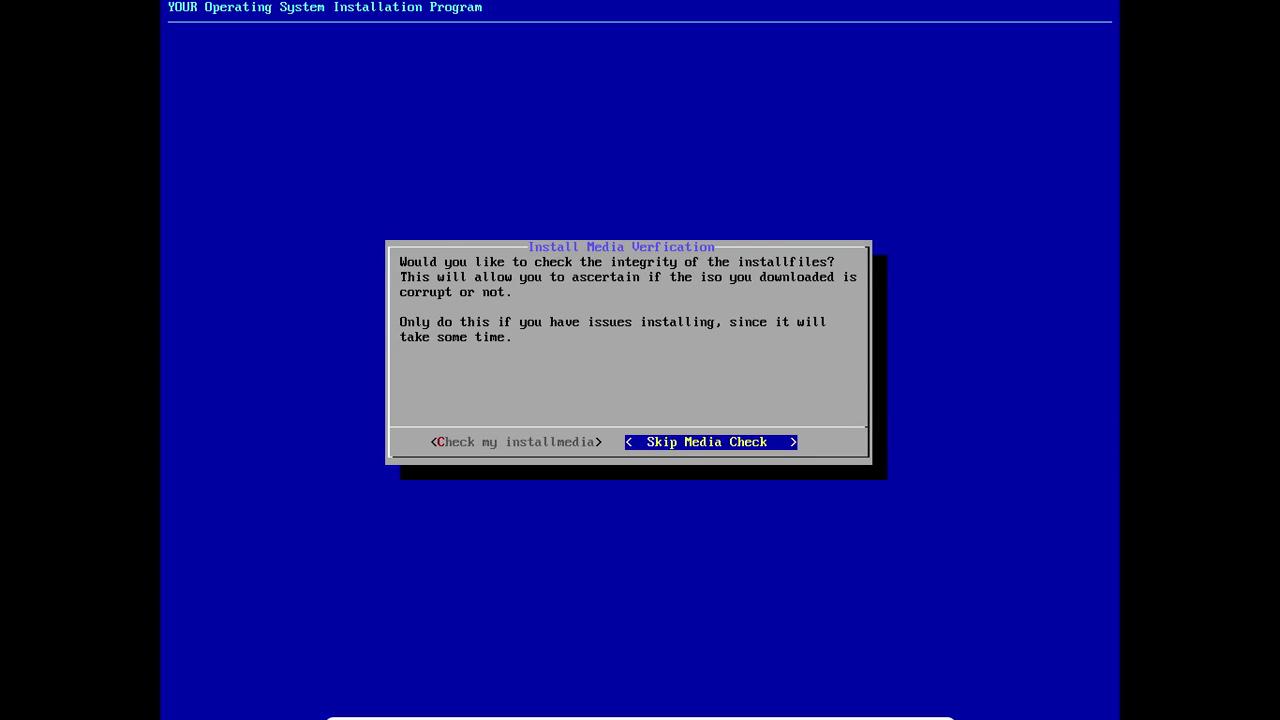
key("Return")
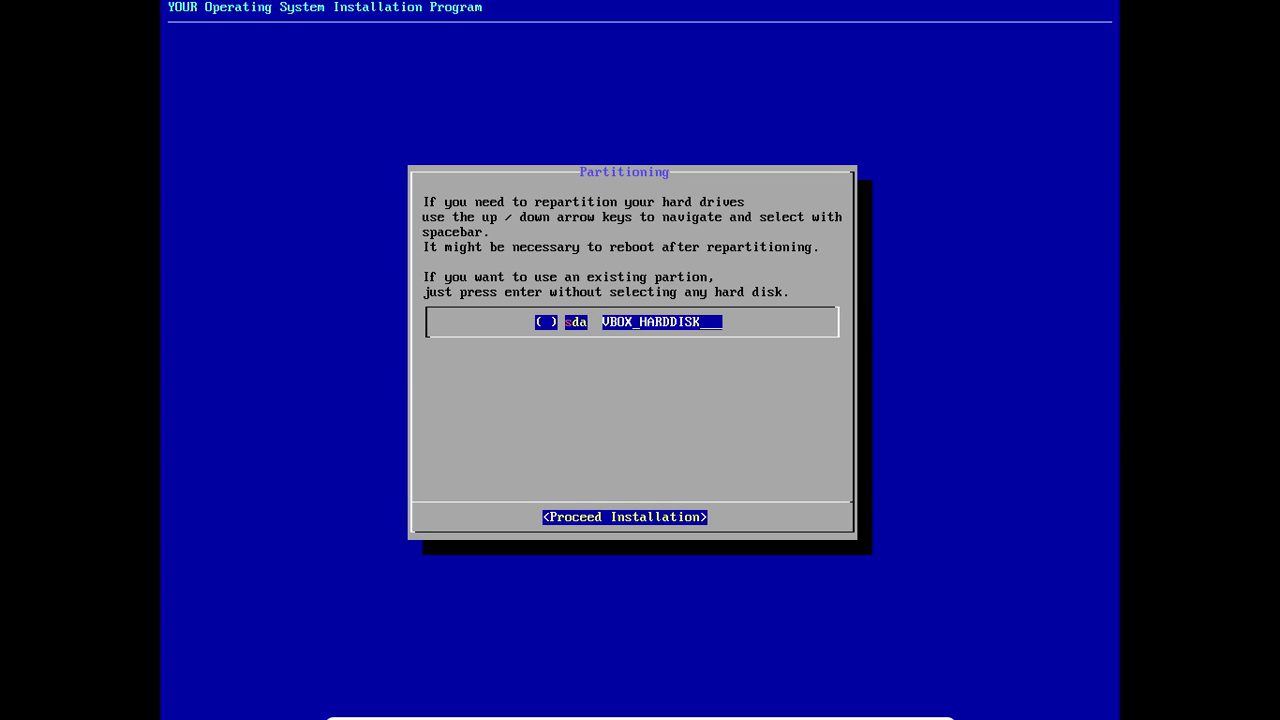
key("Return")
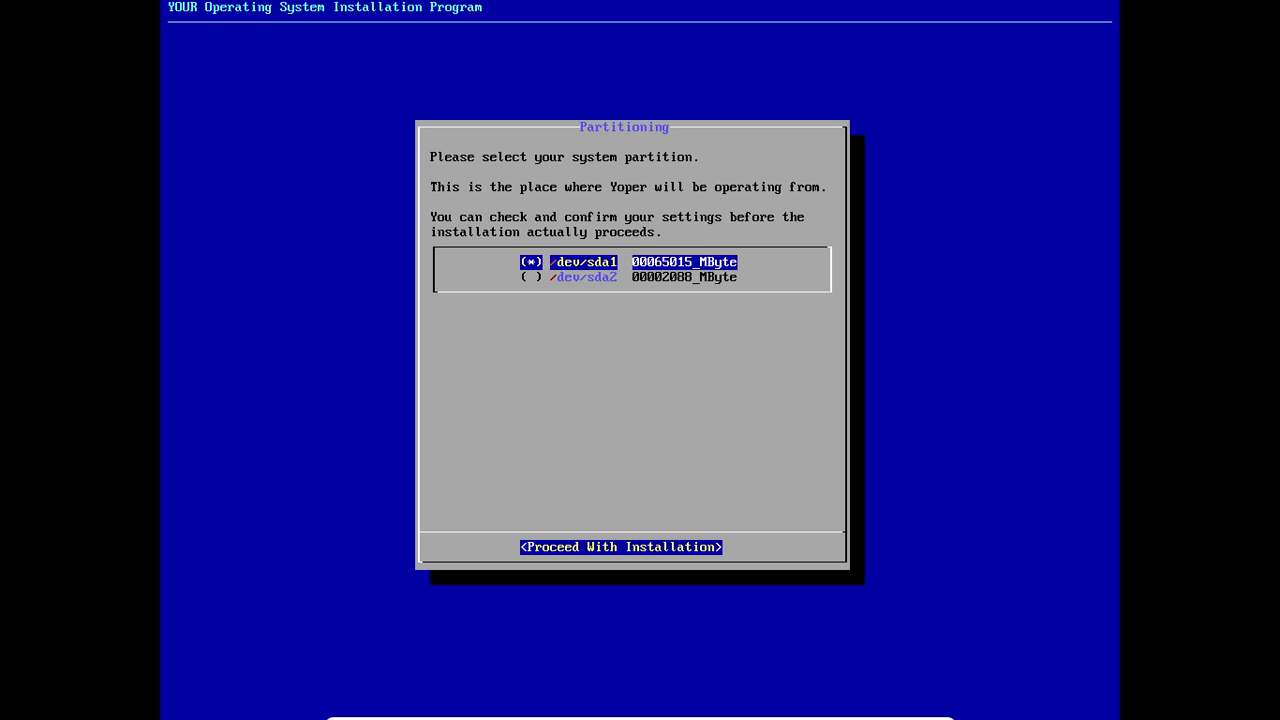
key("Return")
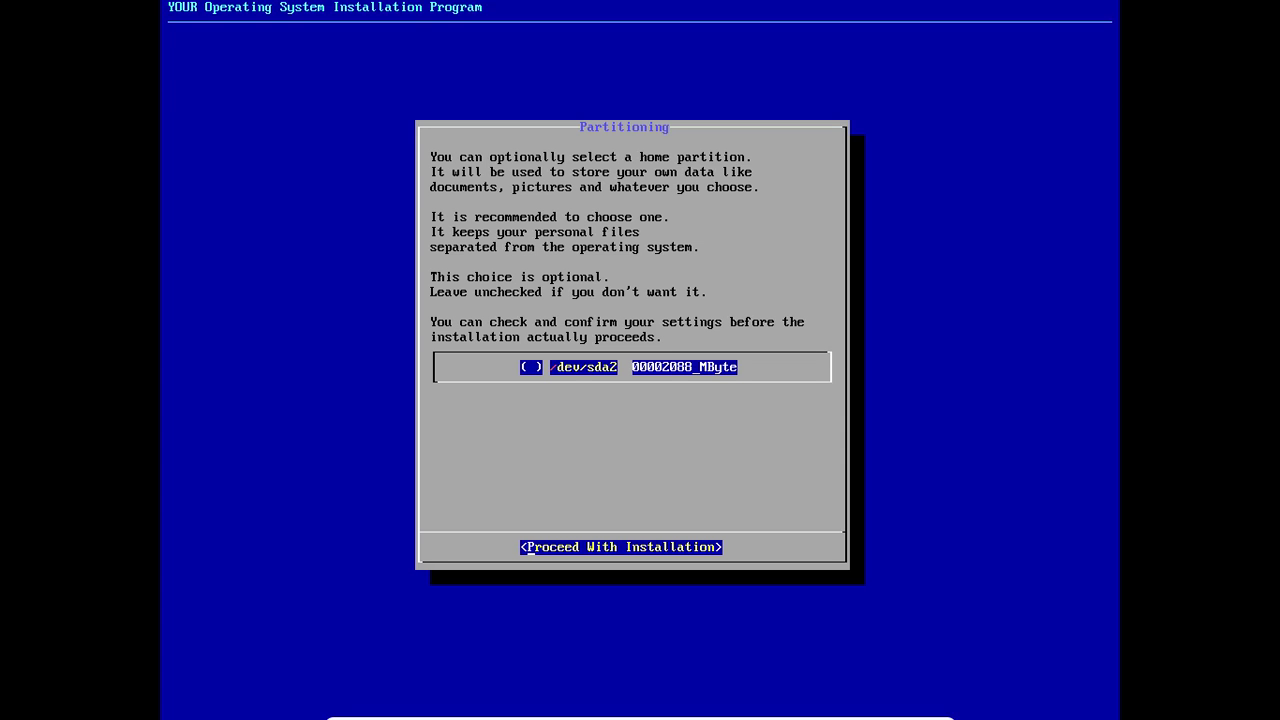
key("Return")
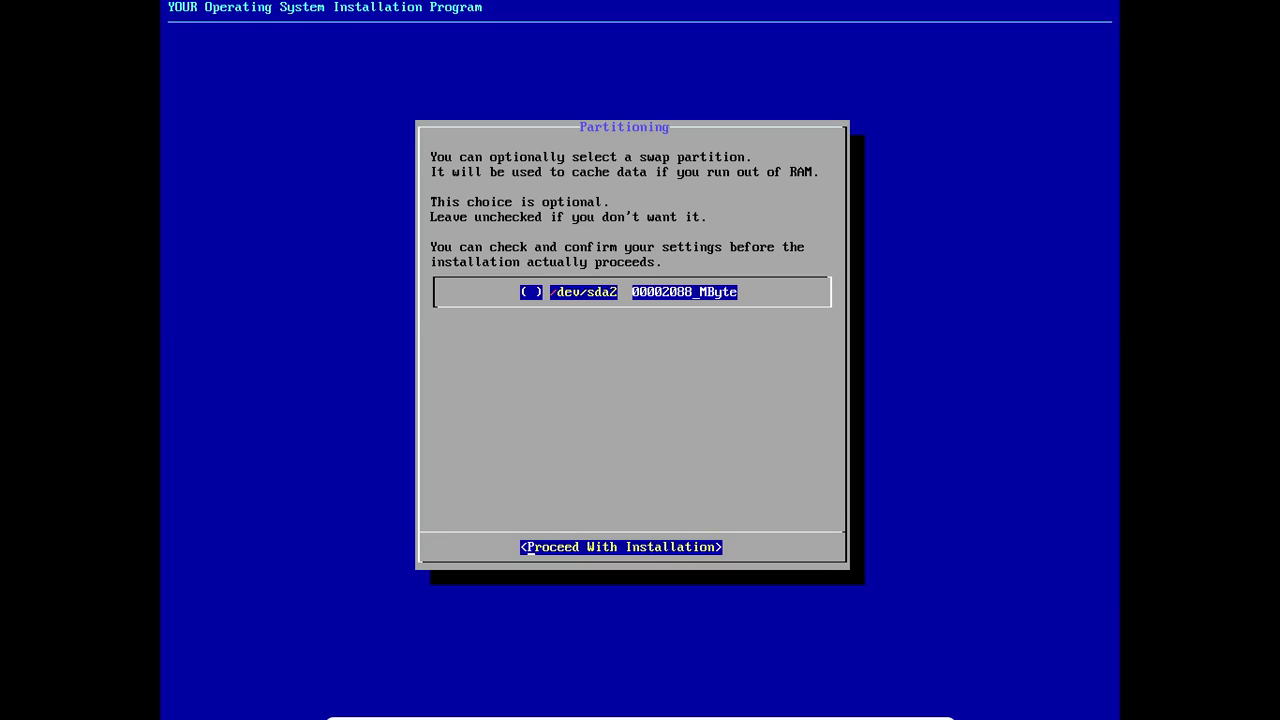
Step: Skip the swap partition and format the system partition as xfs
key("Return")
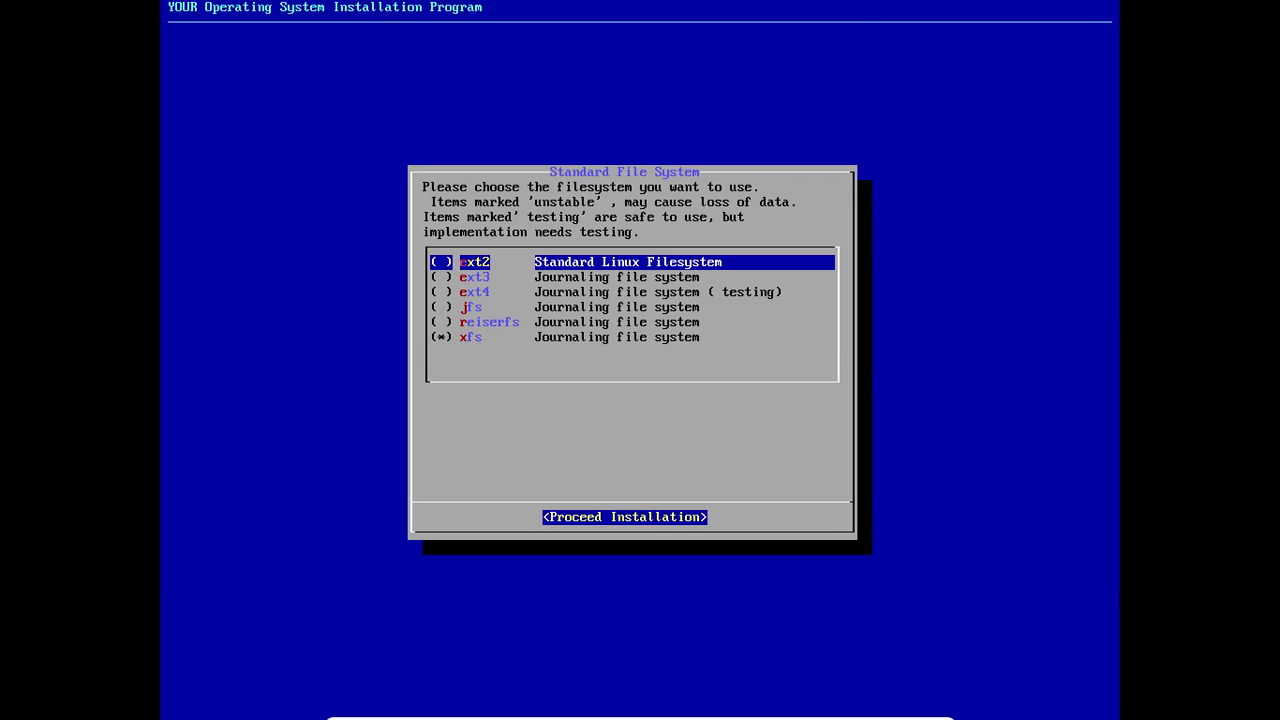
key("Down")
key("Down")
key("space")
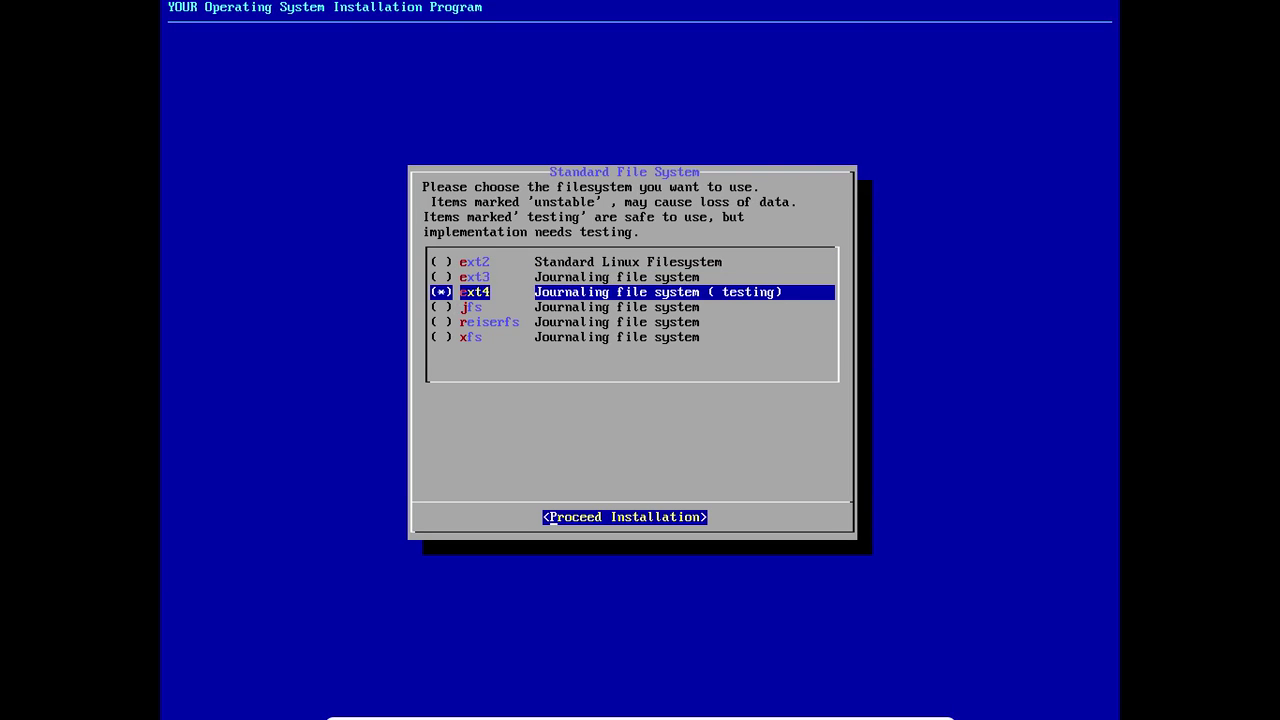
key("Down")
key("Down")
key("Down")
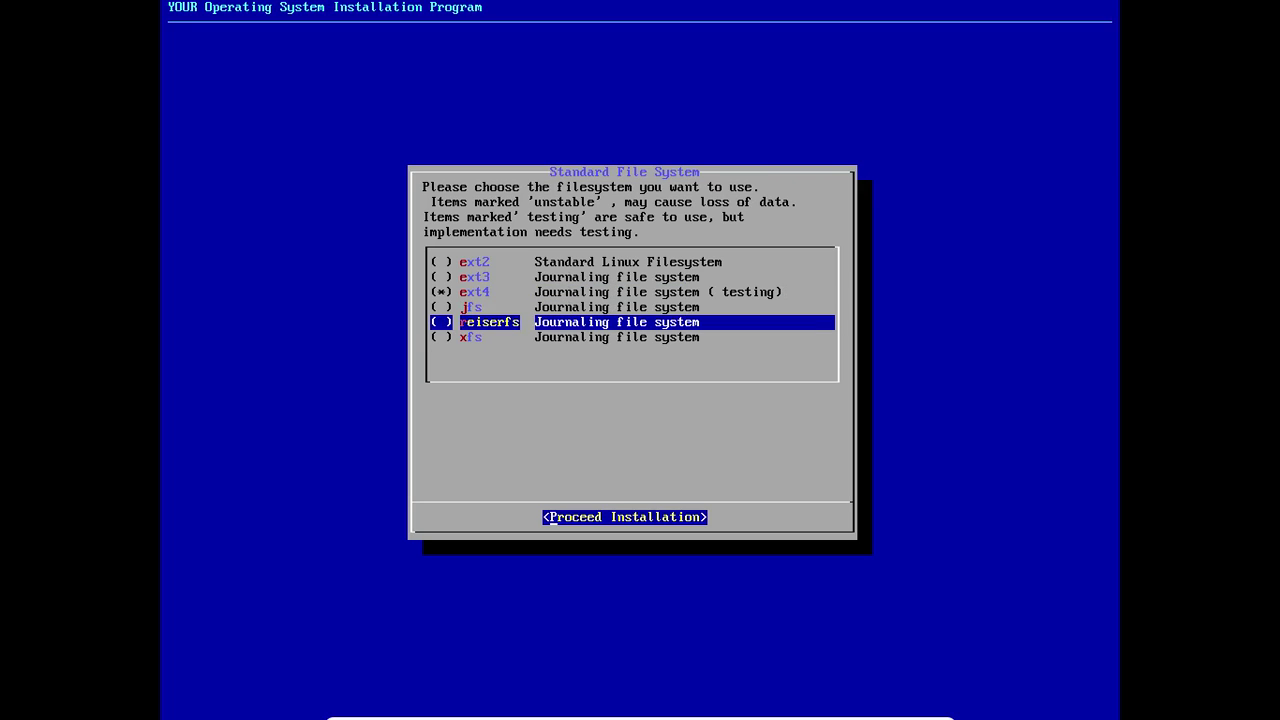
key("space")
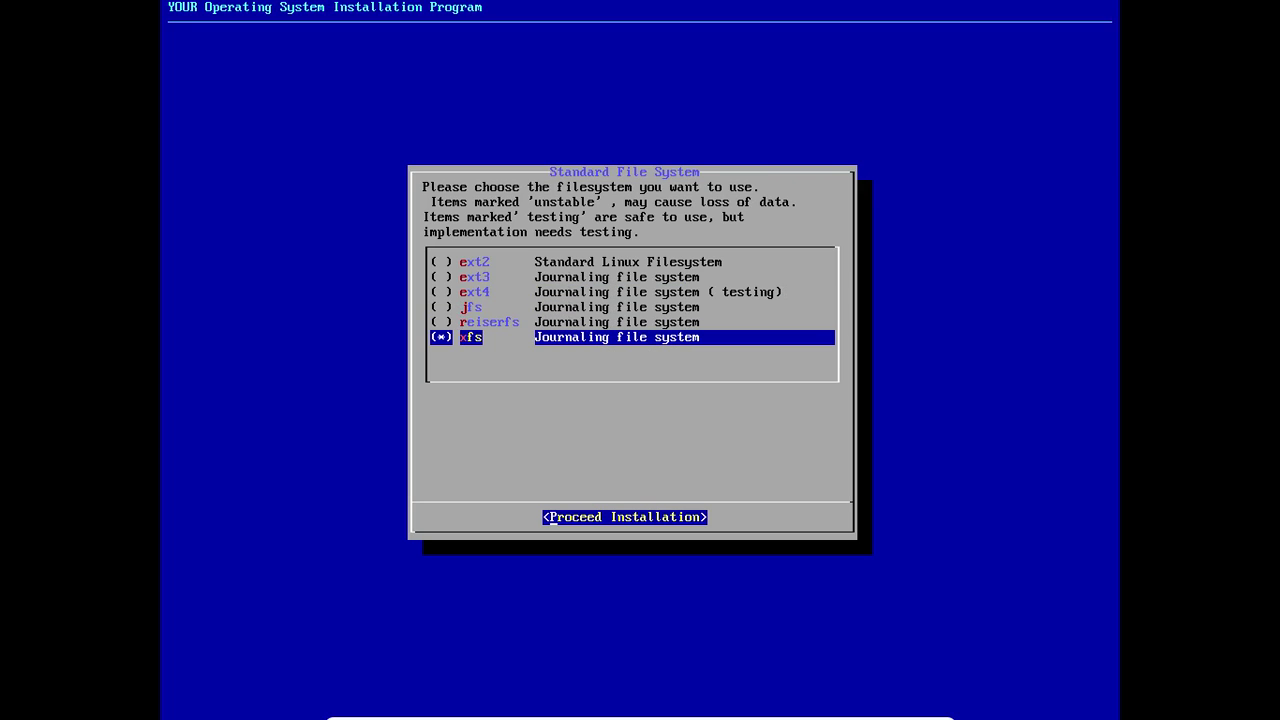
key("Return")
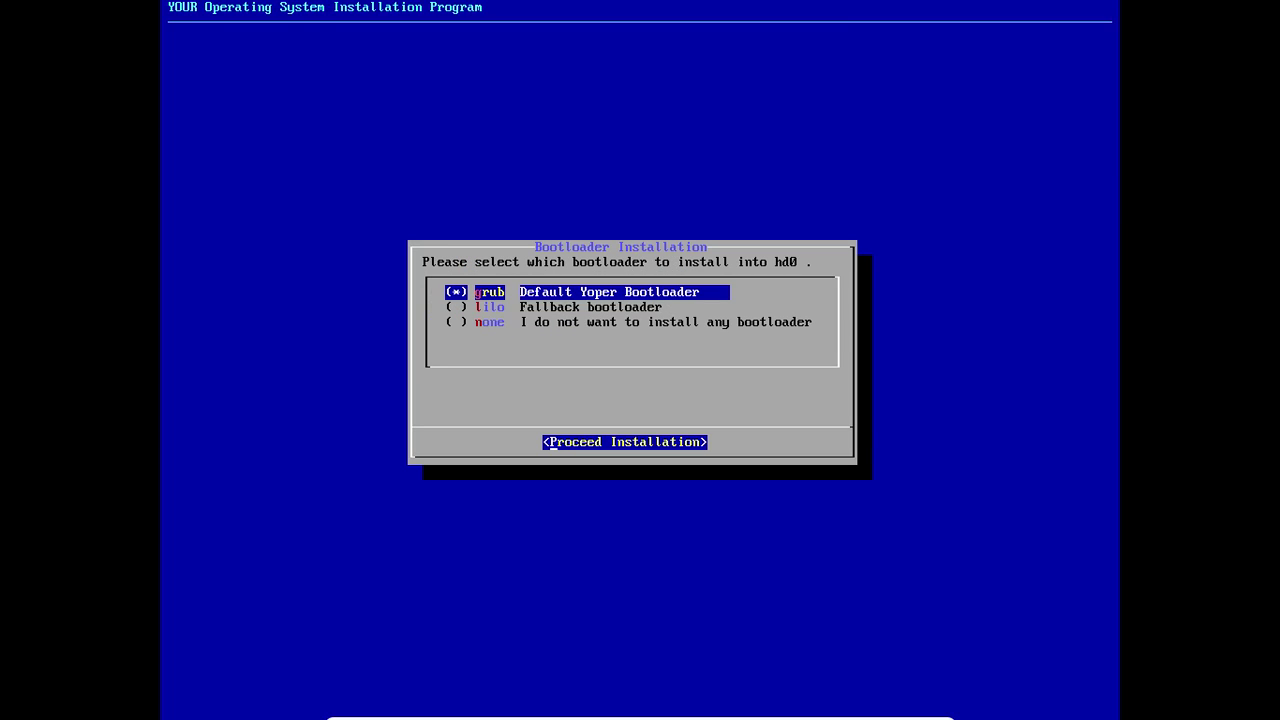
Step: Keep grub as the bootloader, accept the installation settings, and leave full screen
key("Return")
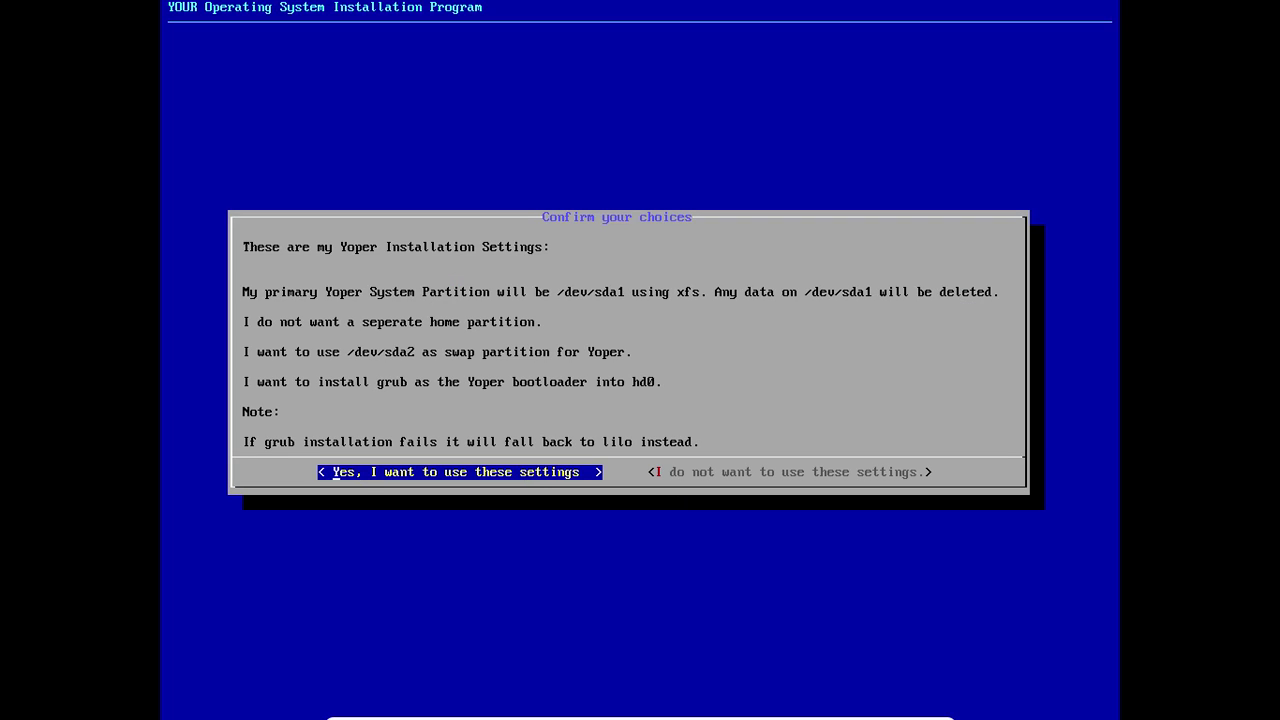
key("Return")
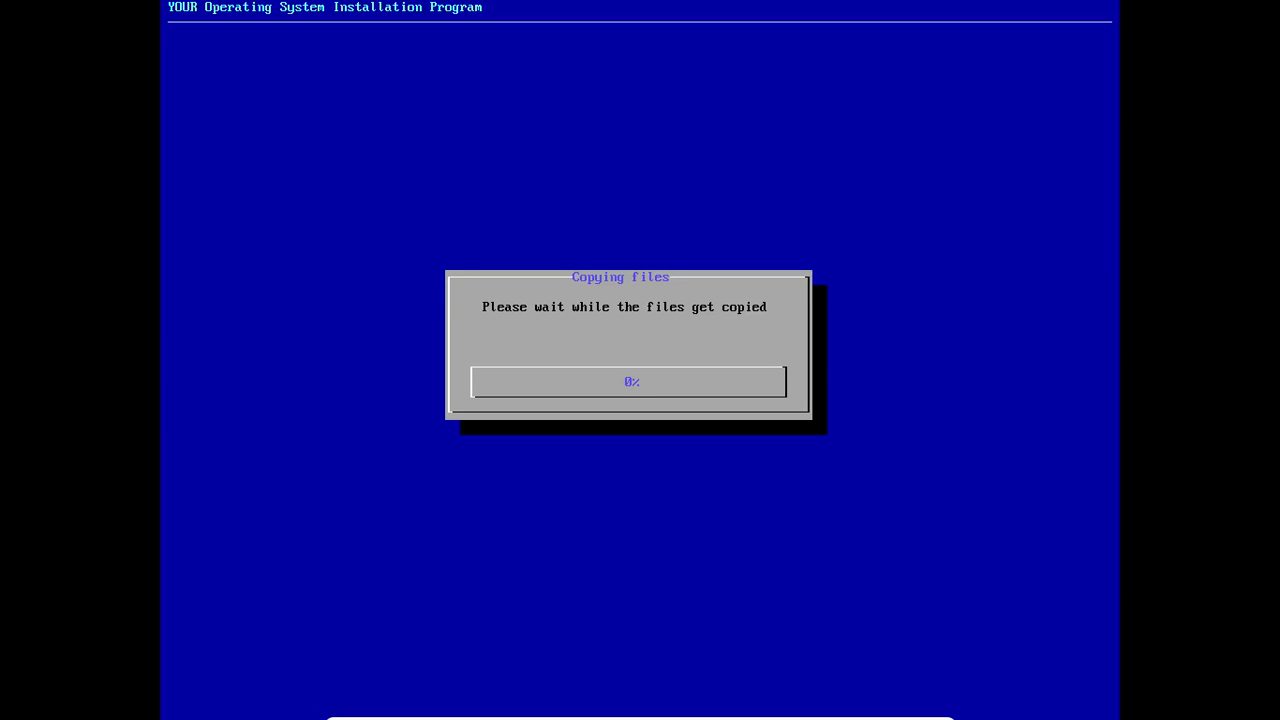
key("ctrl+f")
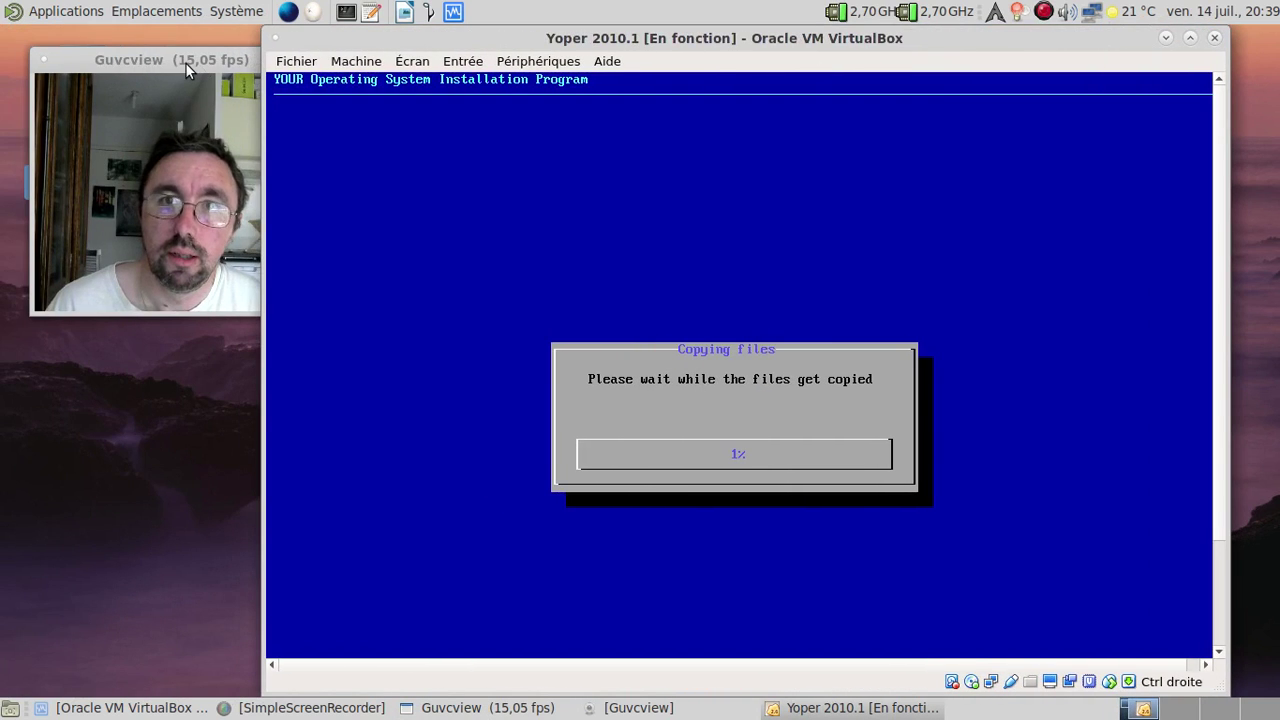
Step: Wait for Yoper to finish copying files, then bring the VirtualBox window back to front
left_click(184, 62)
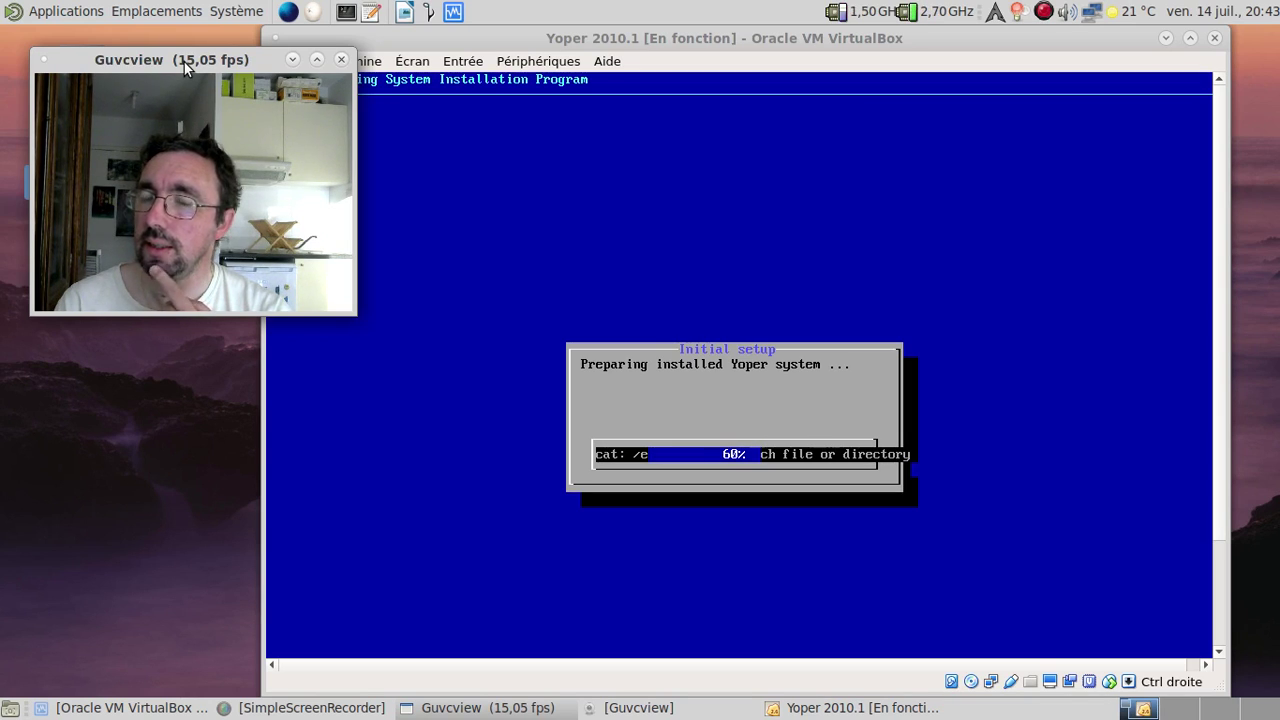
left_click(1226, 103)
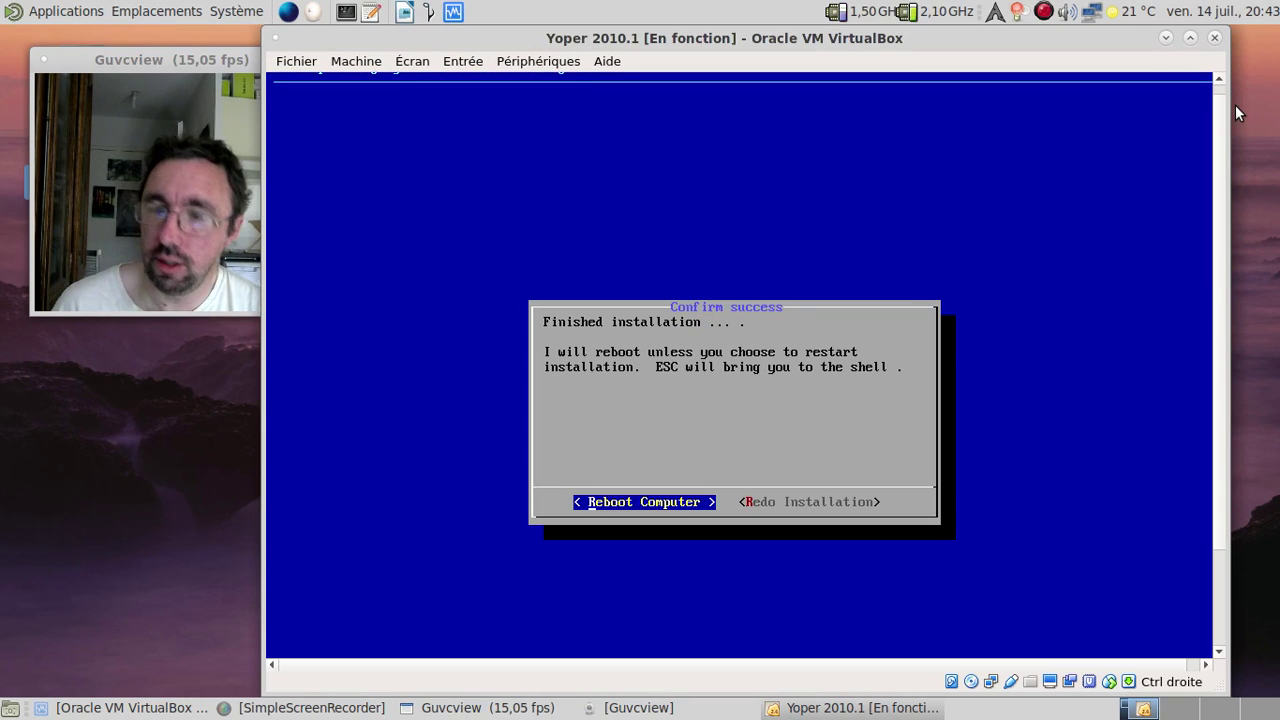
Step: Choose Reboot Computer and continue past the 'Please remove CD' prompt
key("Return")
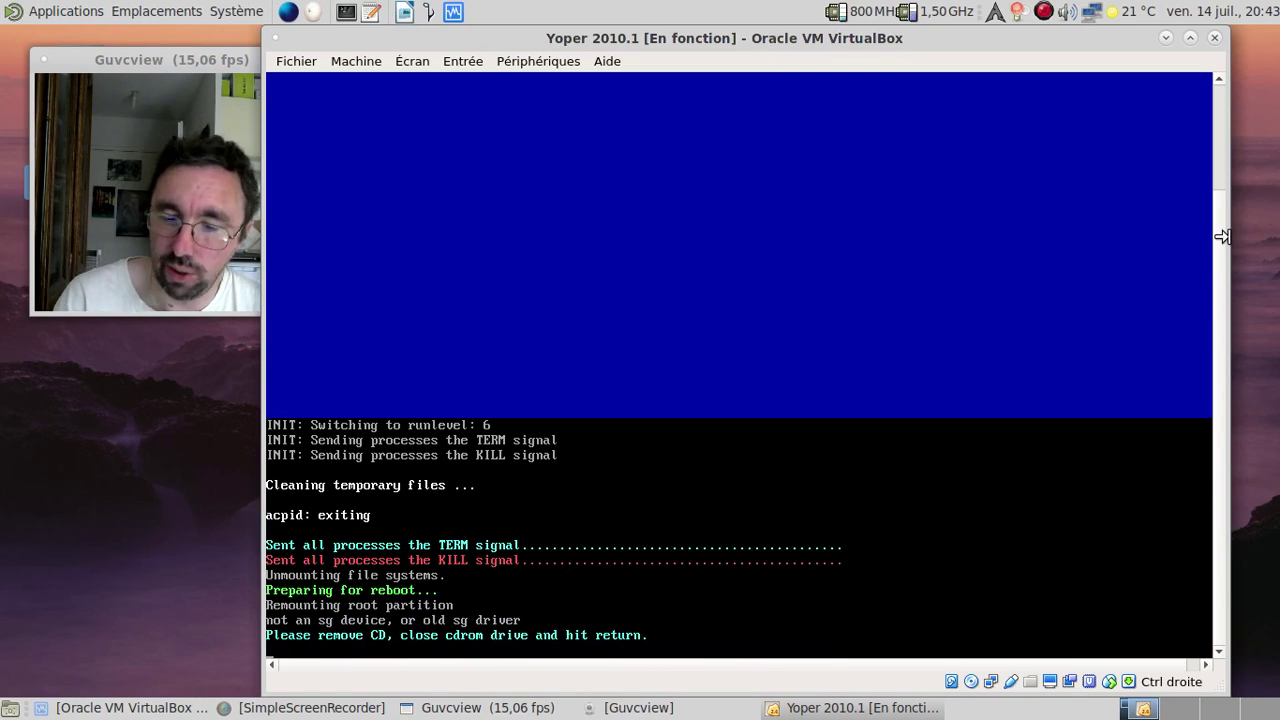
key("Return")
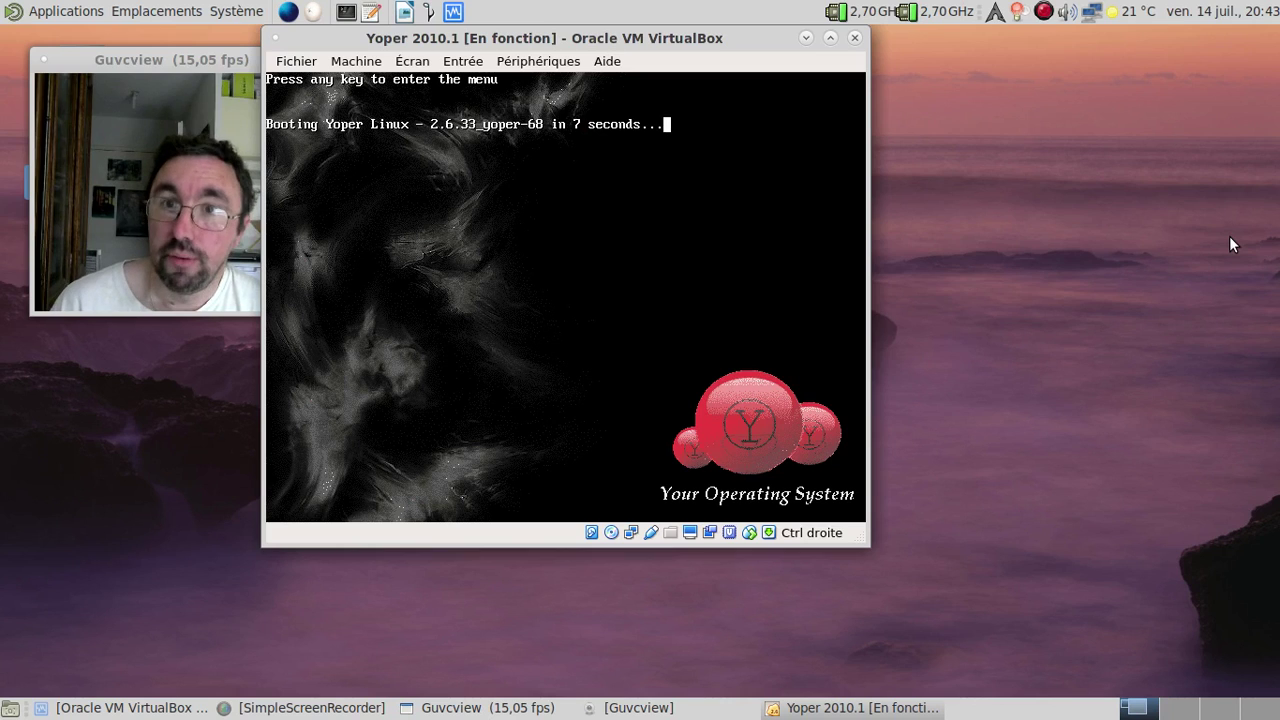
Step: Interrupt the GRUB countdown and boot the first Yoper Linux entry
key("Escape")
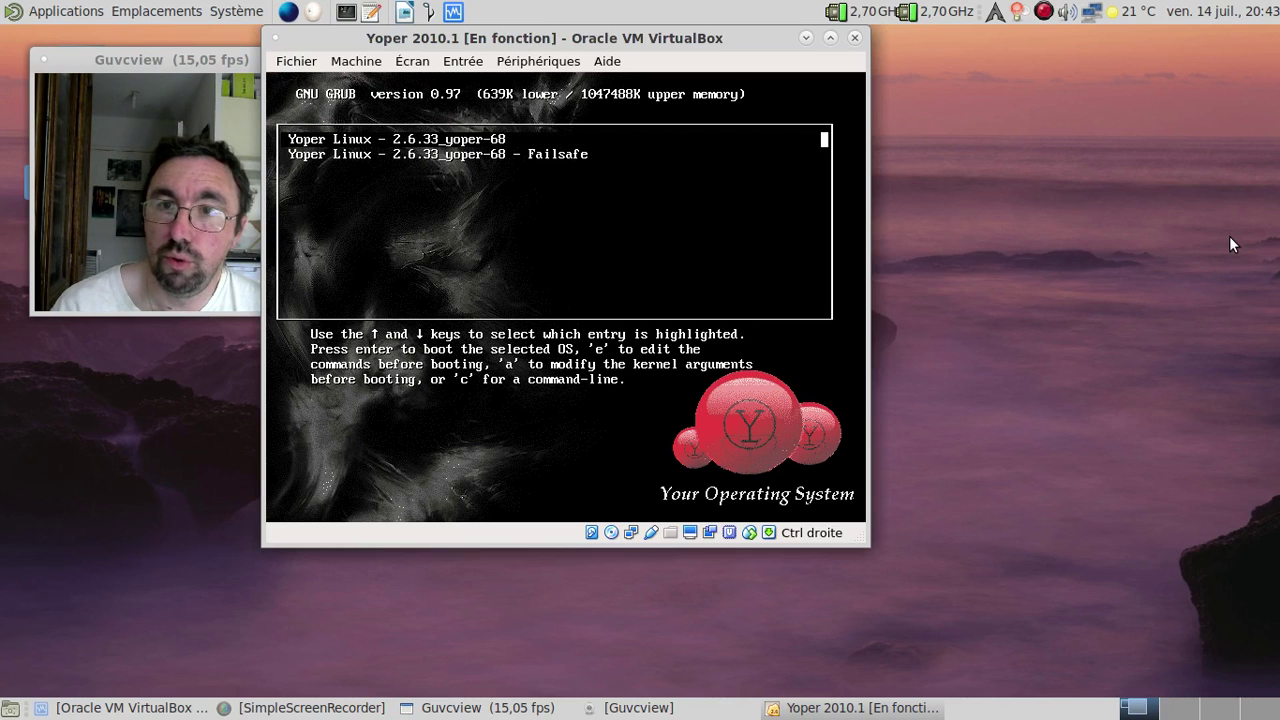
key("Return")
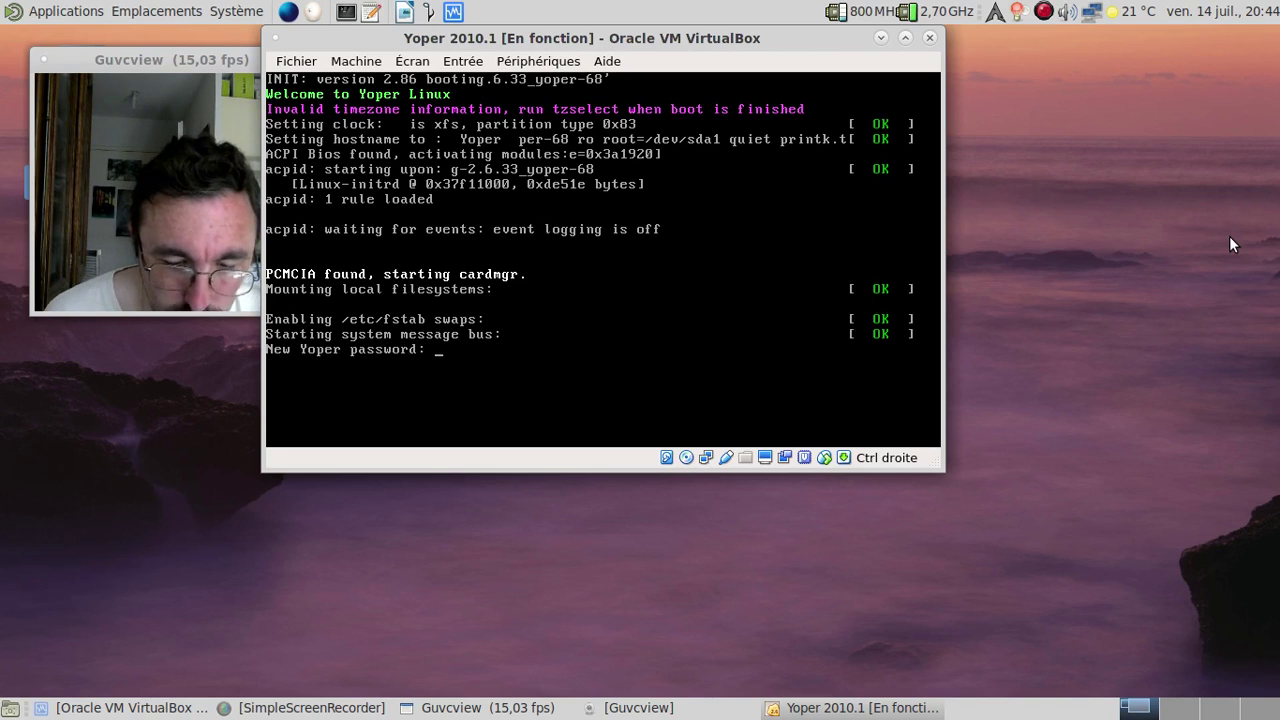
Step: Enter and confirm the new system password, reaching the continent prompt
key("Return")
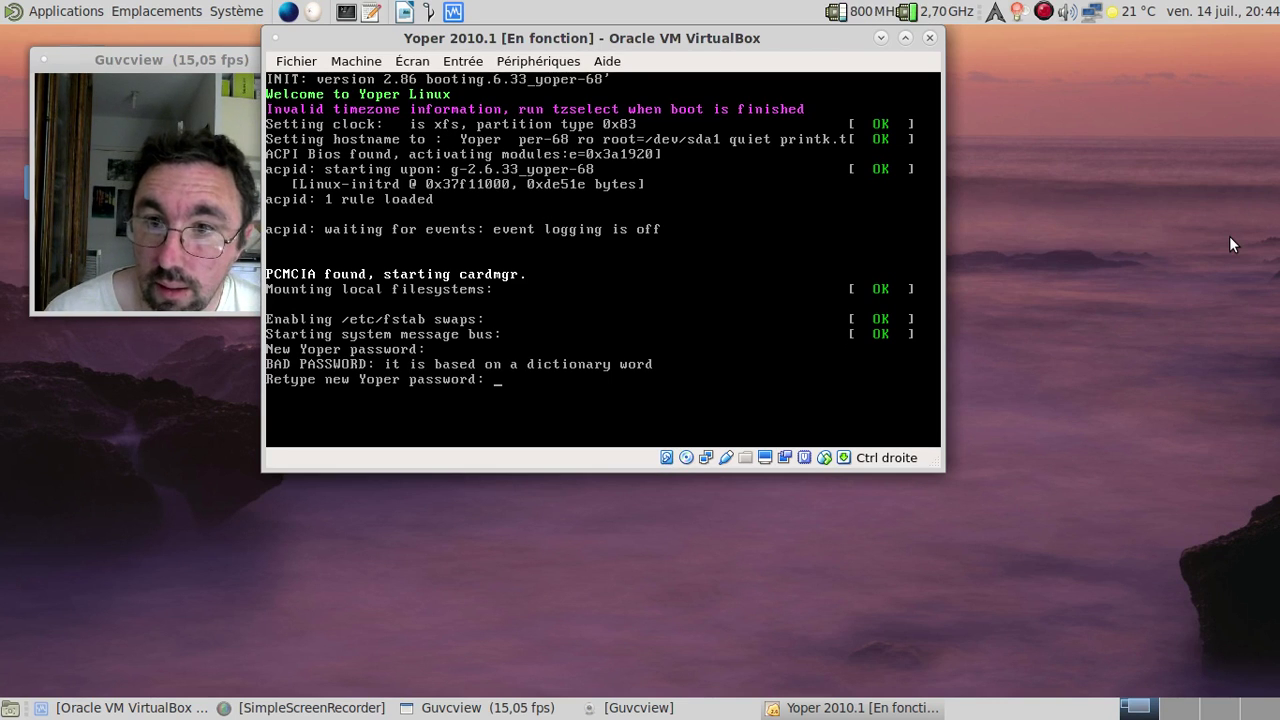
key("Return")
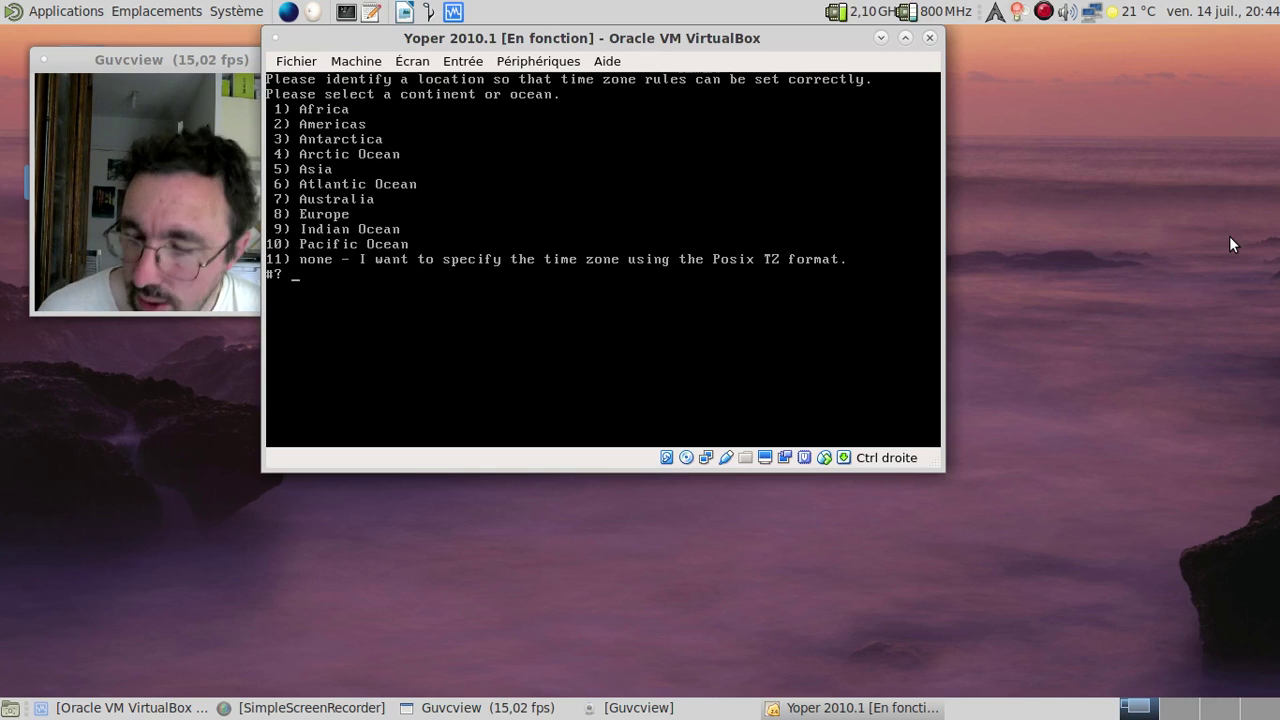
key("Up")
key("Up")
key("Up")
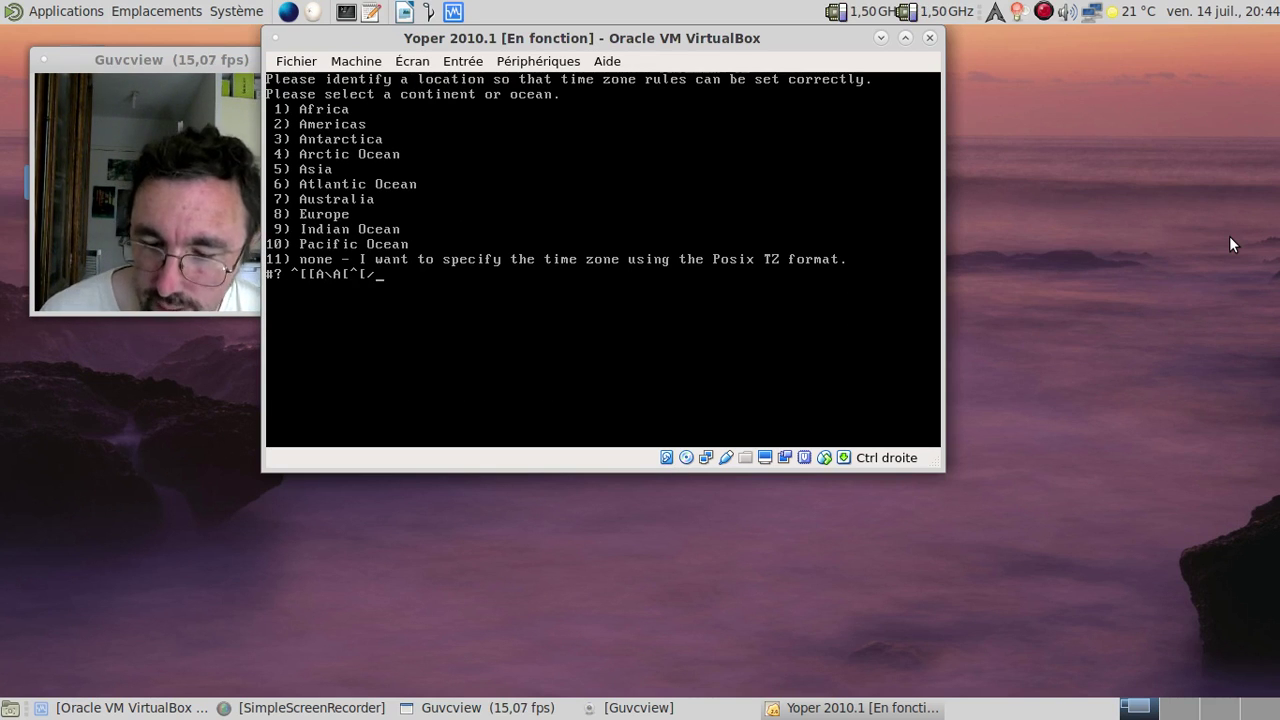
key("Return")
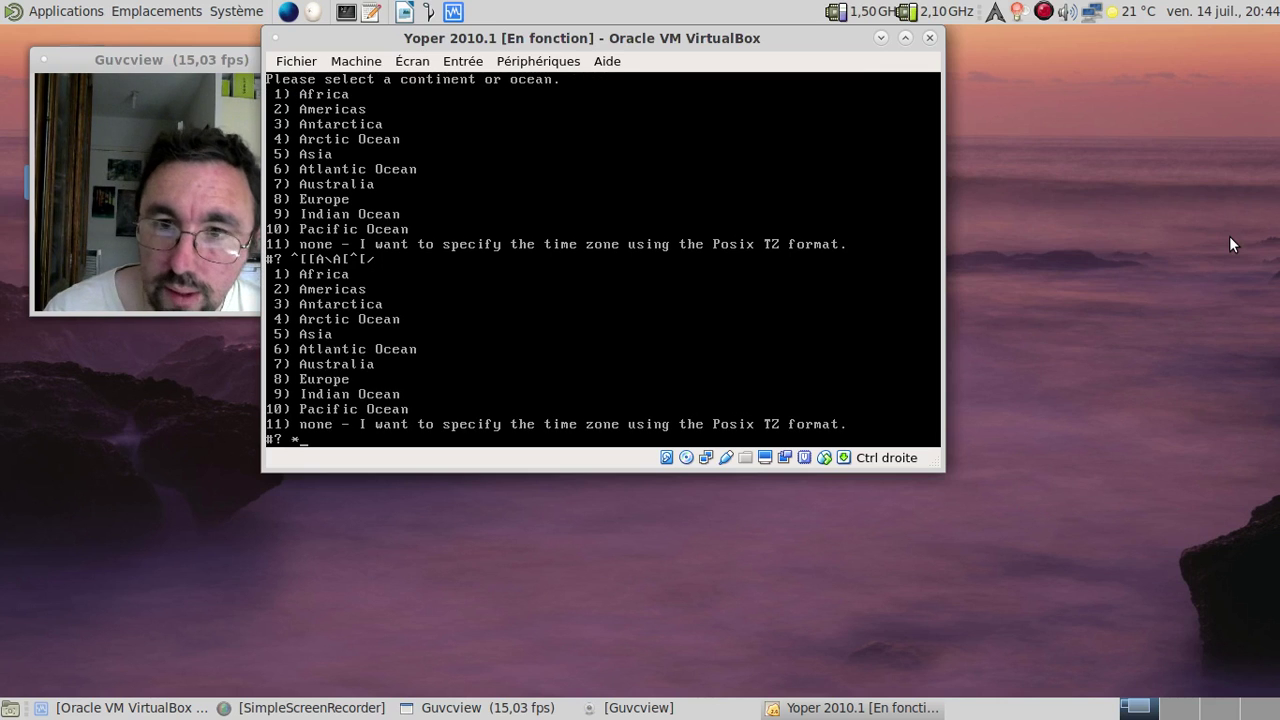
key("Return")
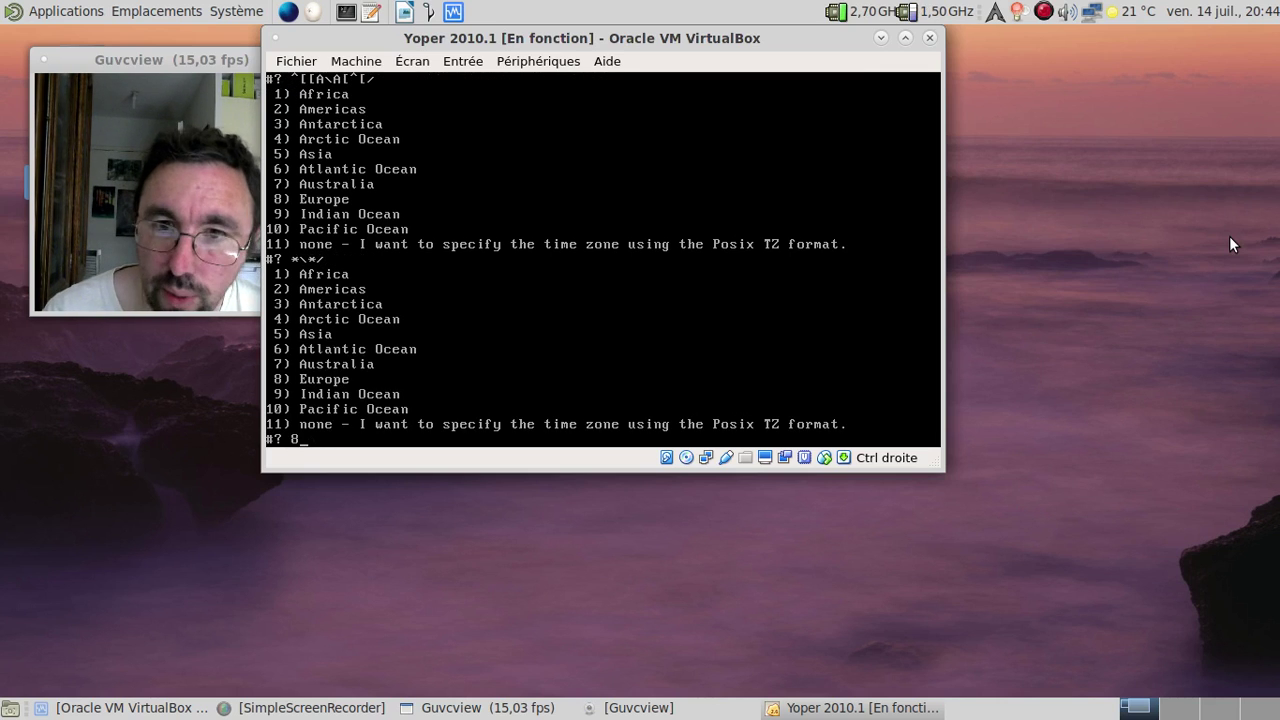
Step: Select Europe (8), France (15), and confirm the Europe/Paris time zone (1)
type("8")
key("Return")
type("15")
key("Return")
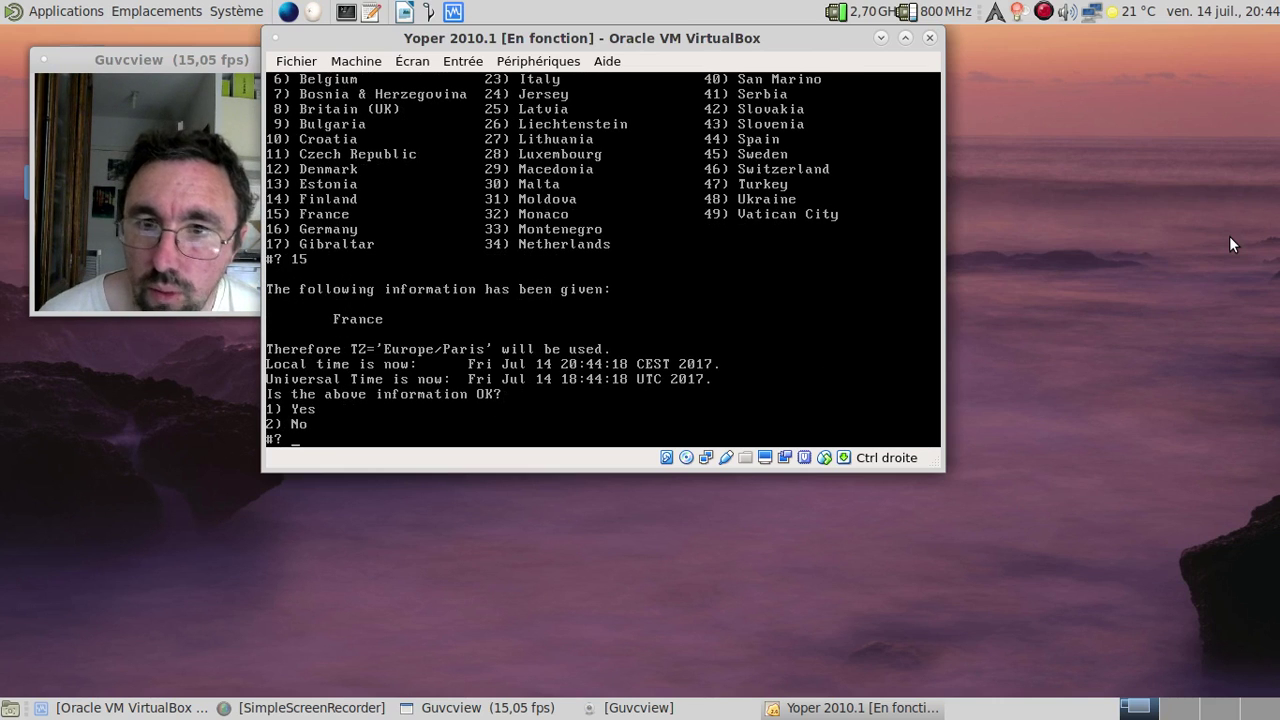
type("1")
key("Return")
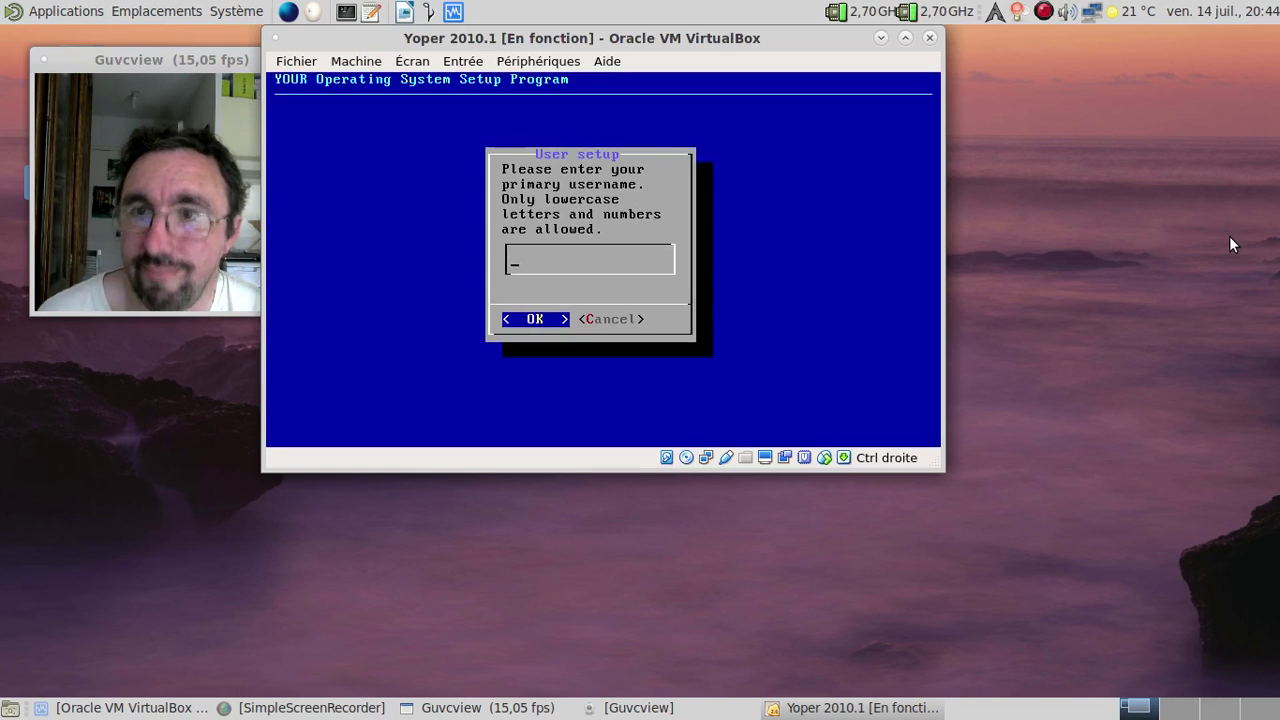
Step: Enter the primary username, then type and retype that user's password at the console
key("Return")
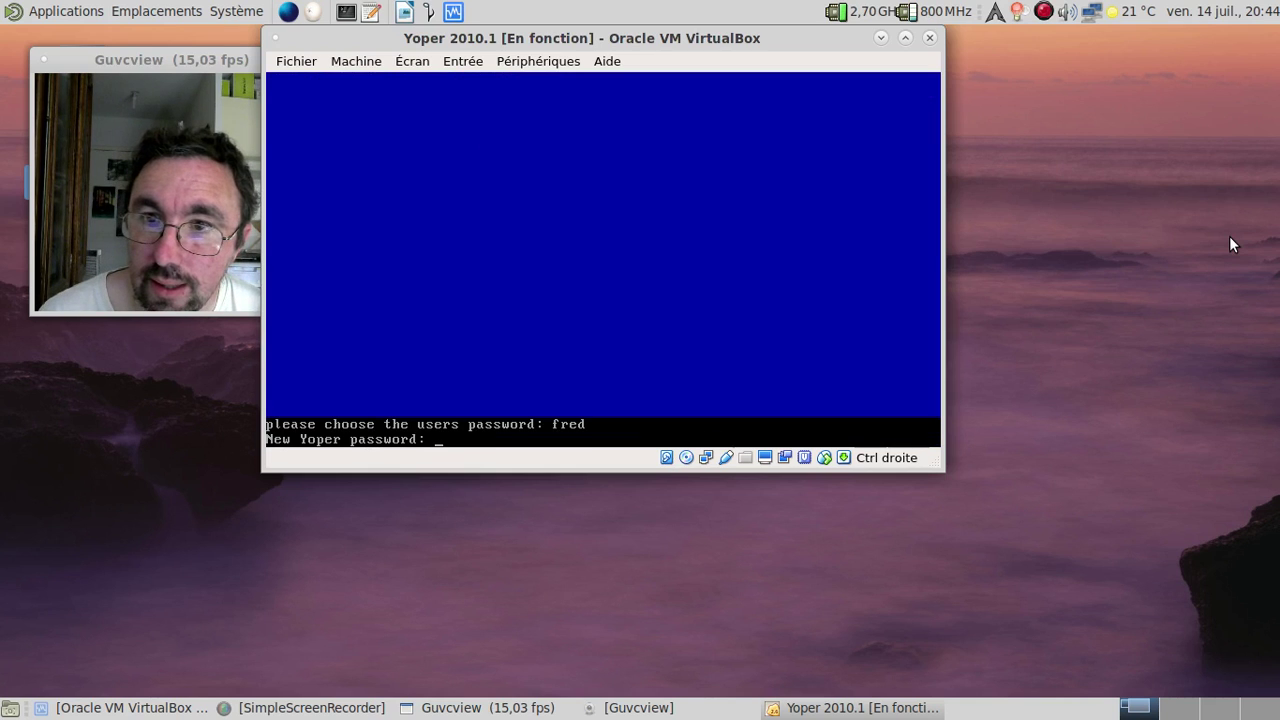
key("Return")
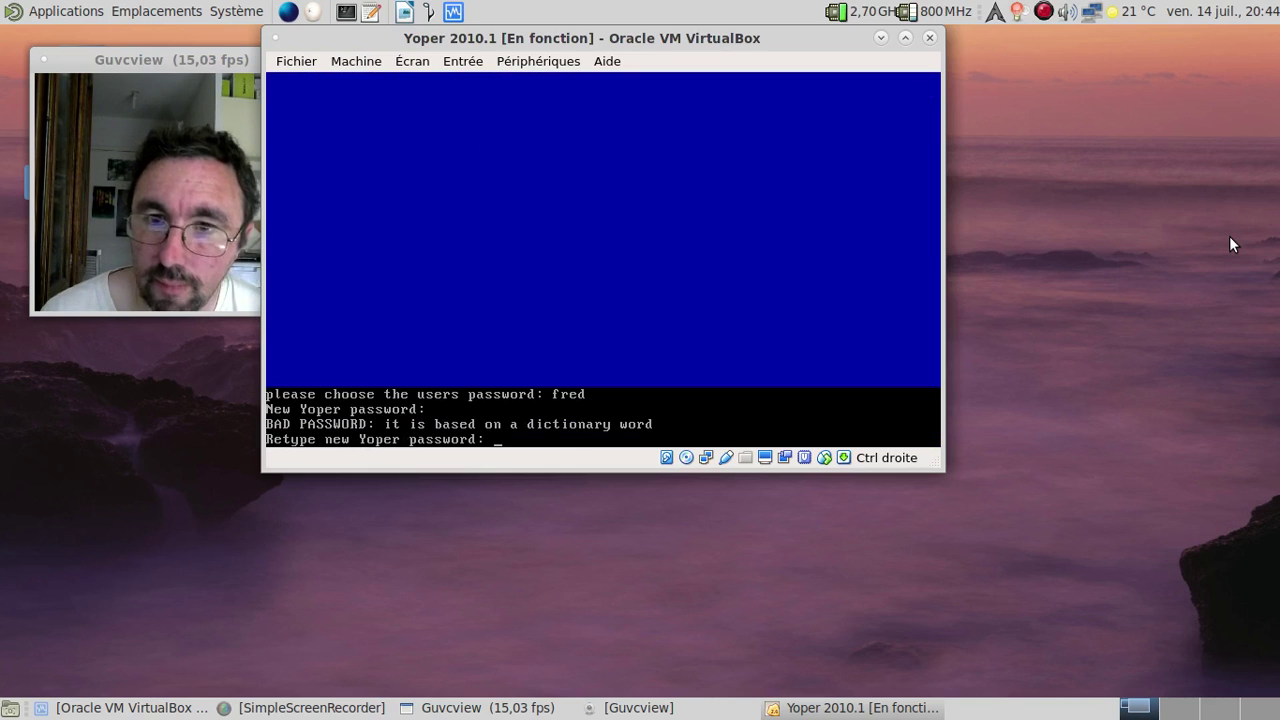
key("Return")
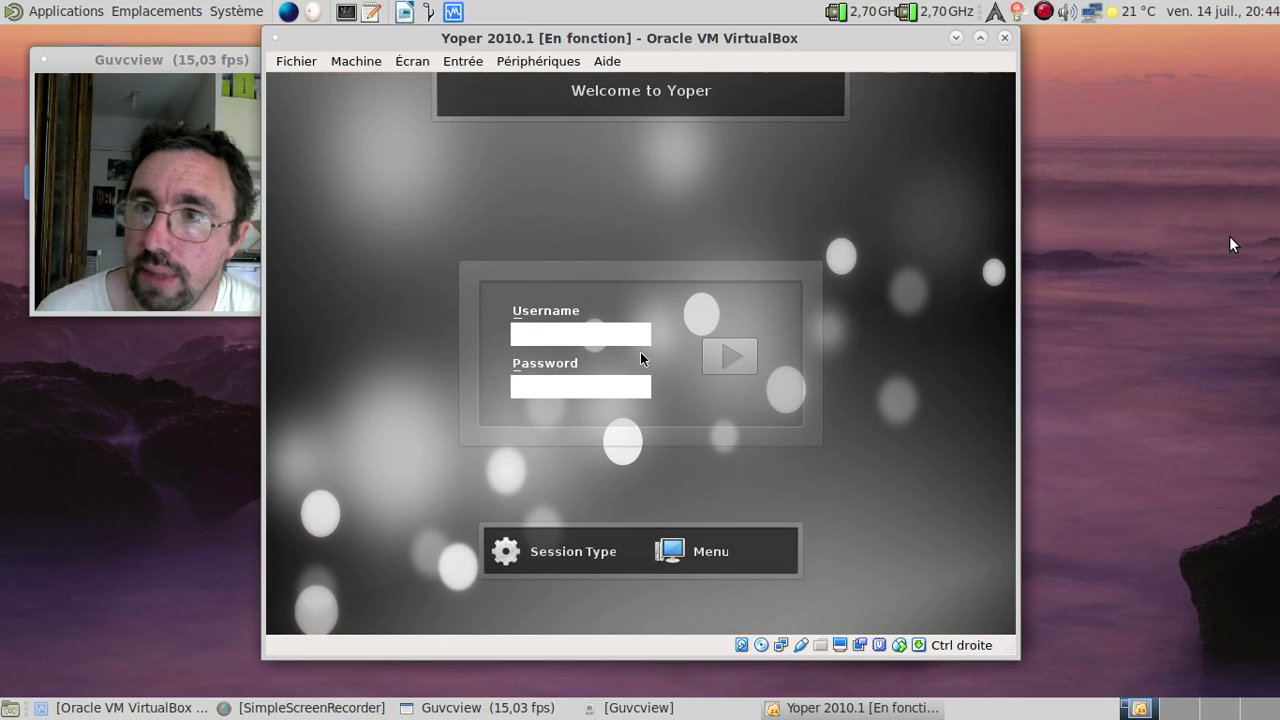
Step: Log in to the Yoper KDE desktop with the new user's name and password
type("red")
key("Tab")
type("******")
key("Return")
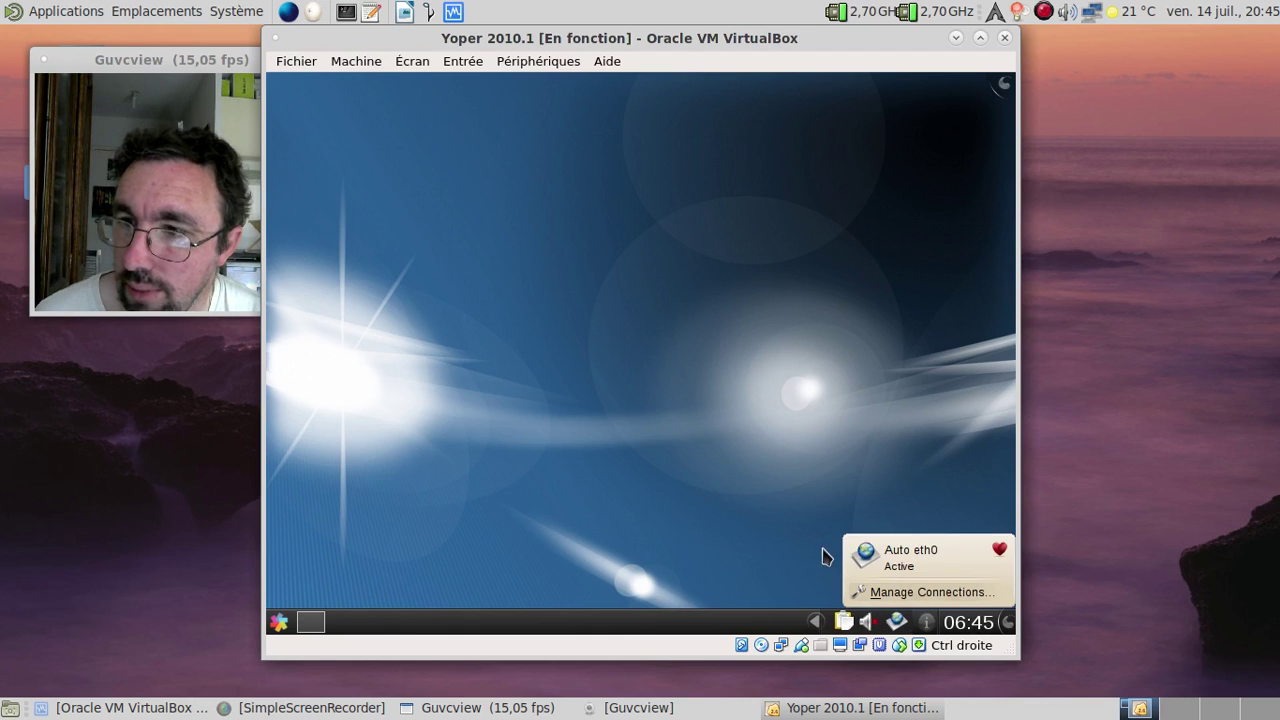
Step: Unmute the guest sound and raise the Master volume to maximum
right_click(866, 622)
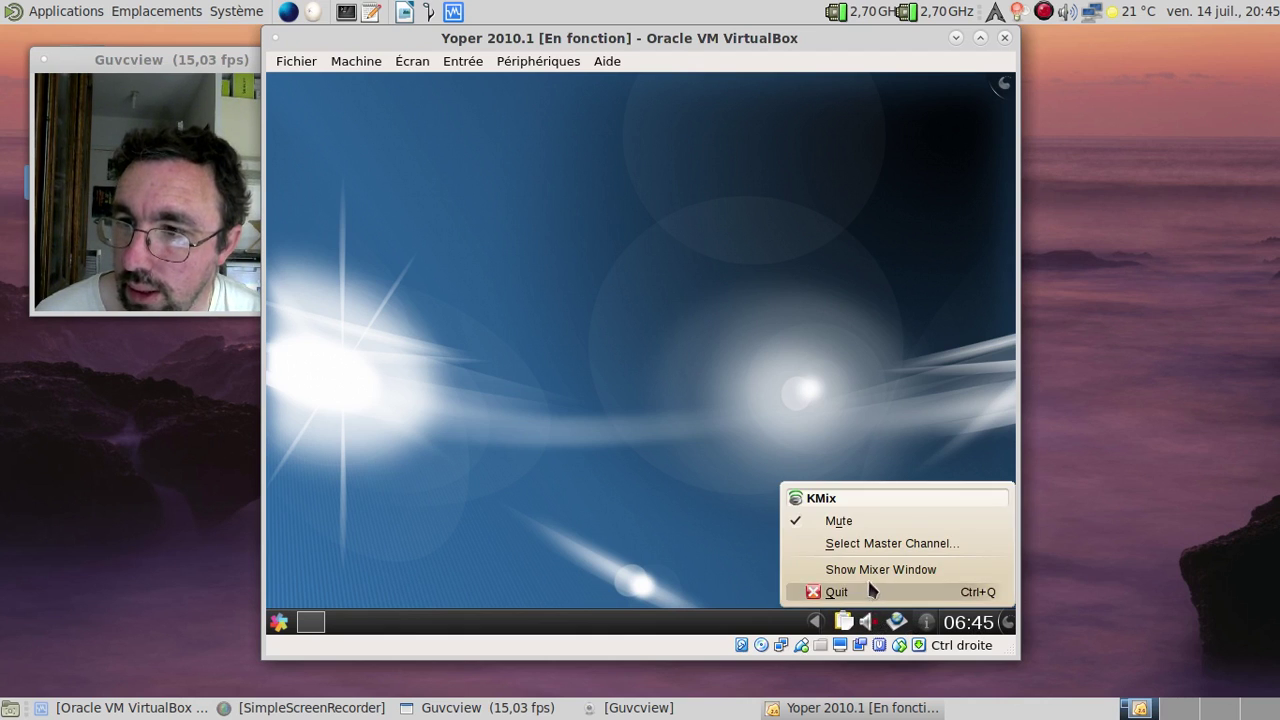
left_click(840, 521)
left_click(867, 622)
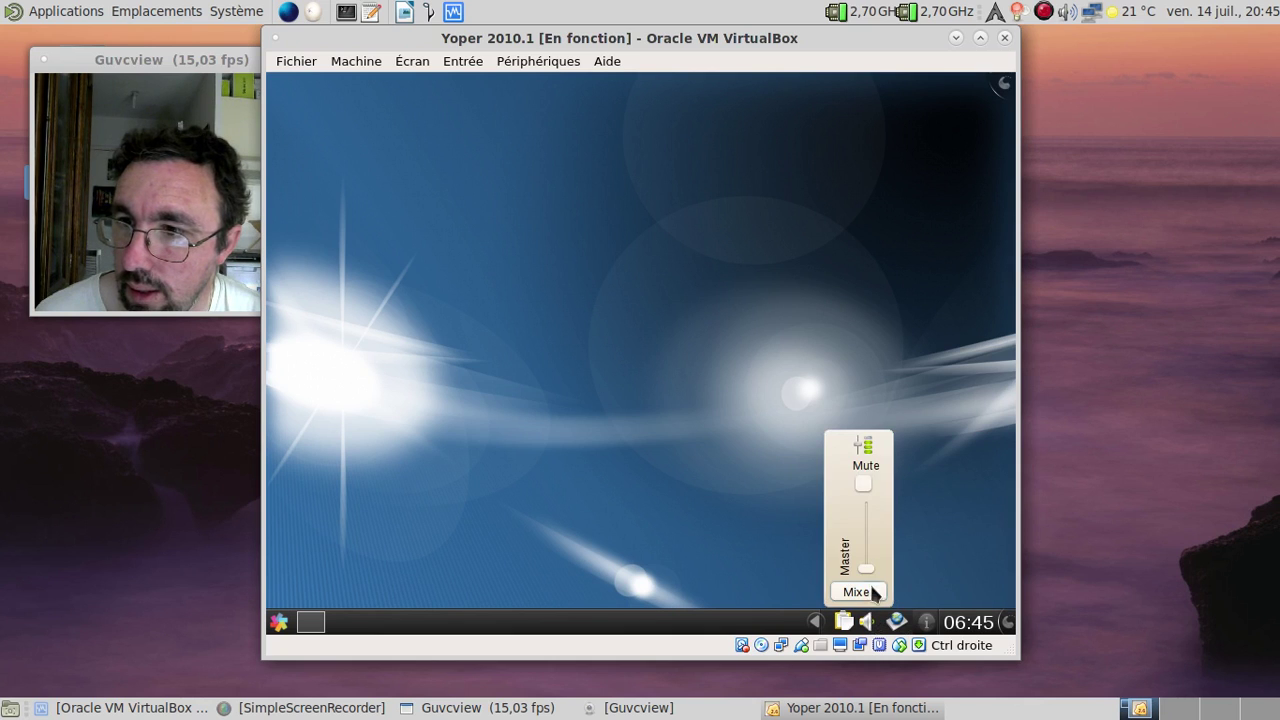
left_click_drag(866, 568, 868, 506)
left_click(930, 516)
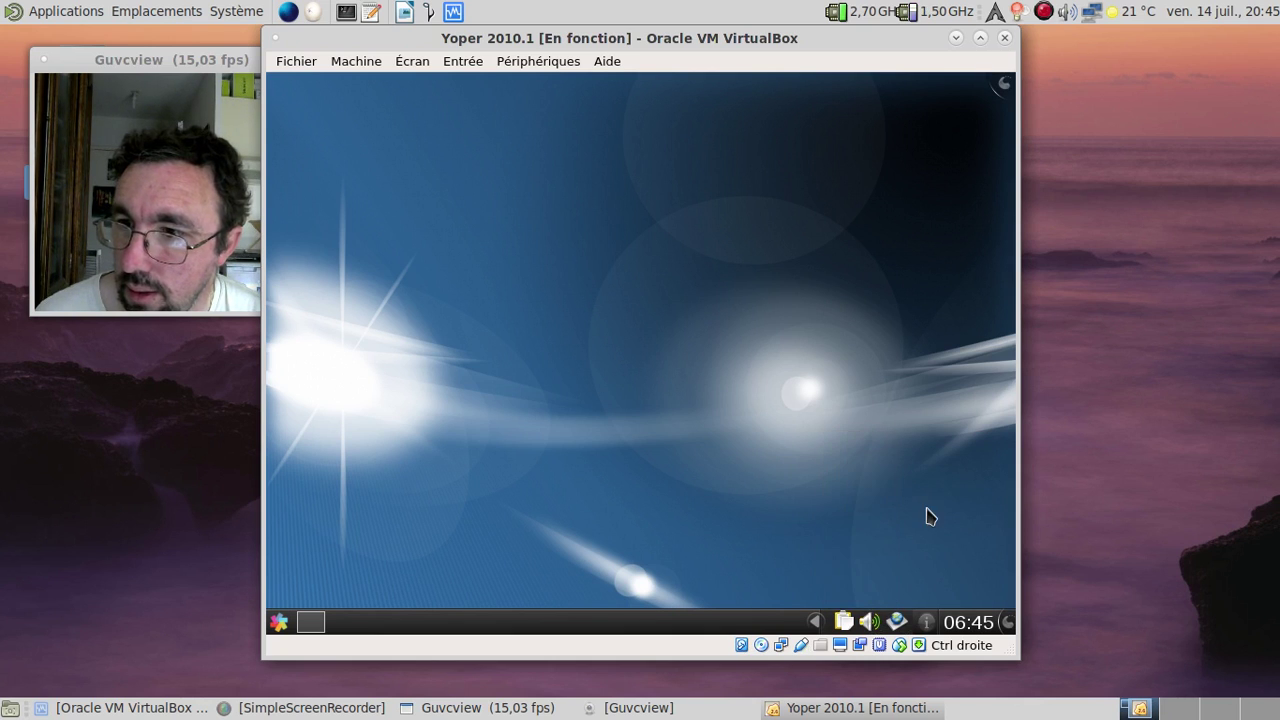
Step: Try opening the clock's date and time settings twice, closing each resulting crash report
right_click(980, 624)
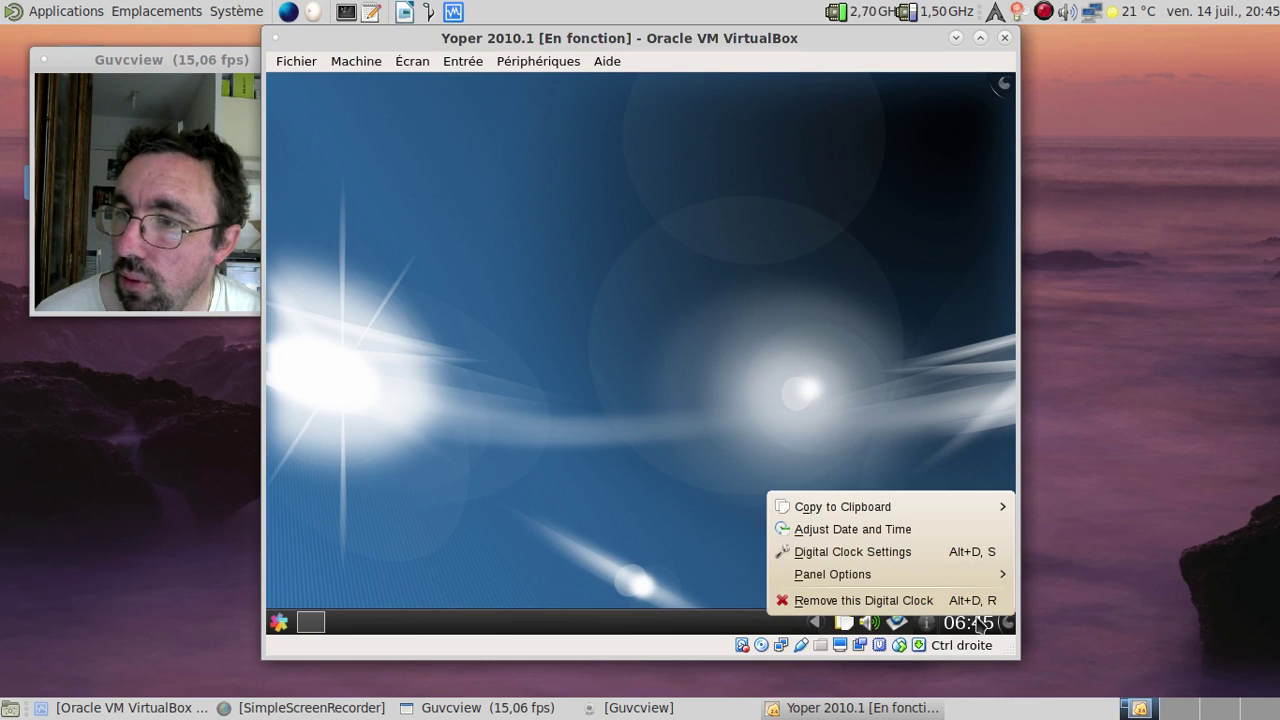
left_click(906, 536)
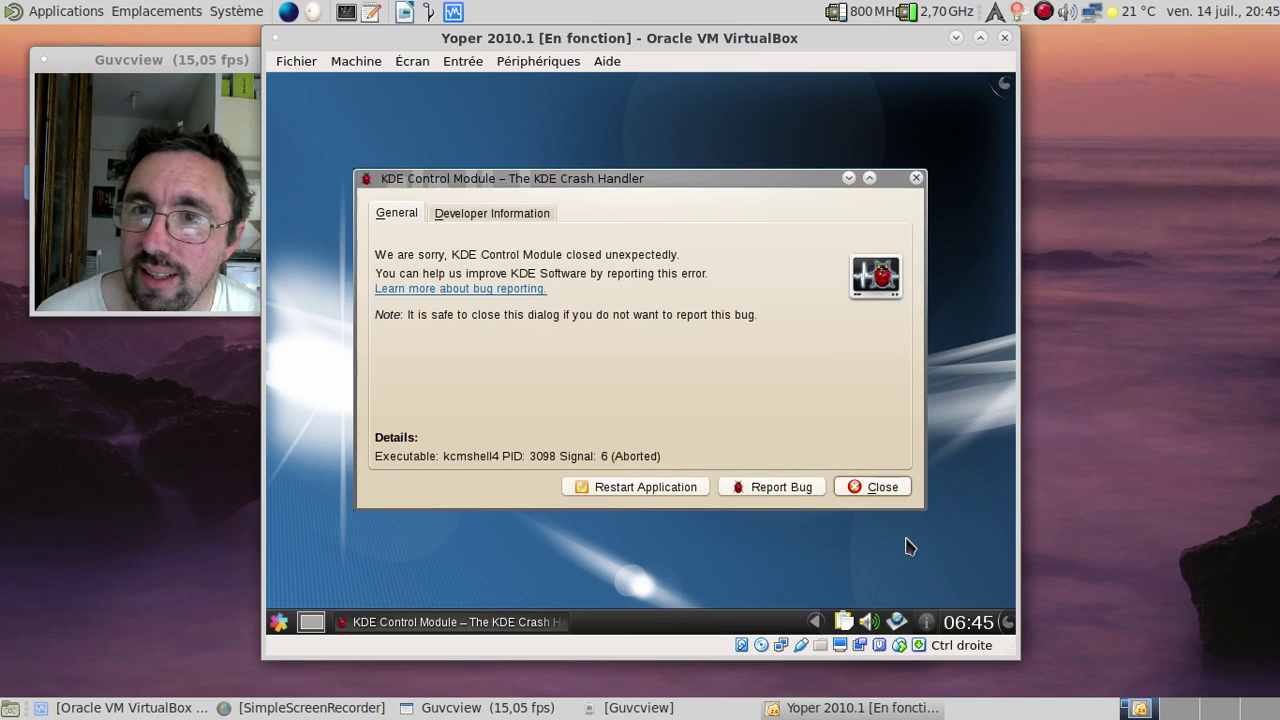
left_click(877, 489)
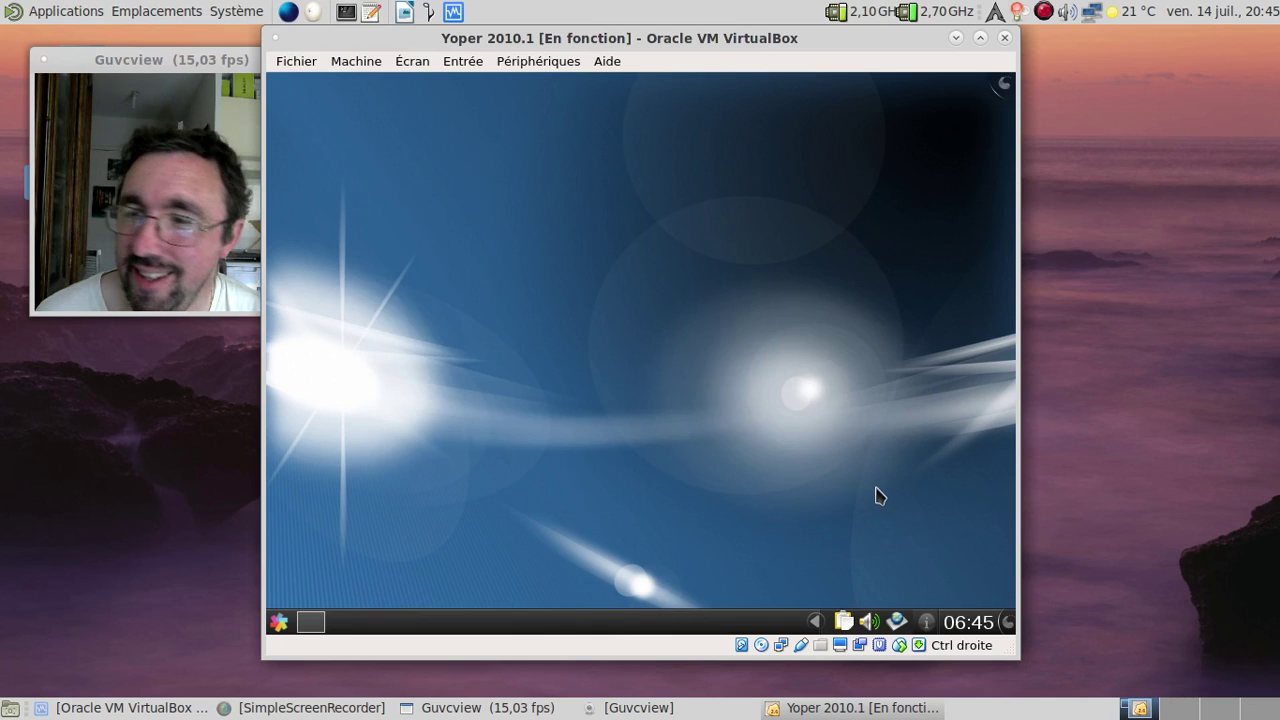
right_click(979, 622)
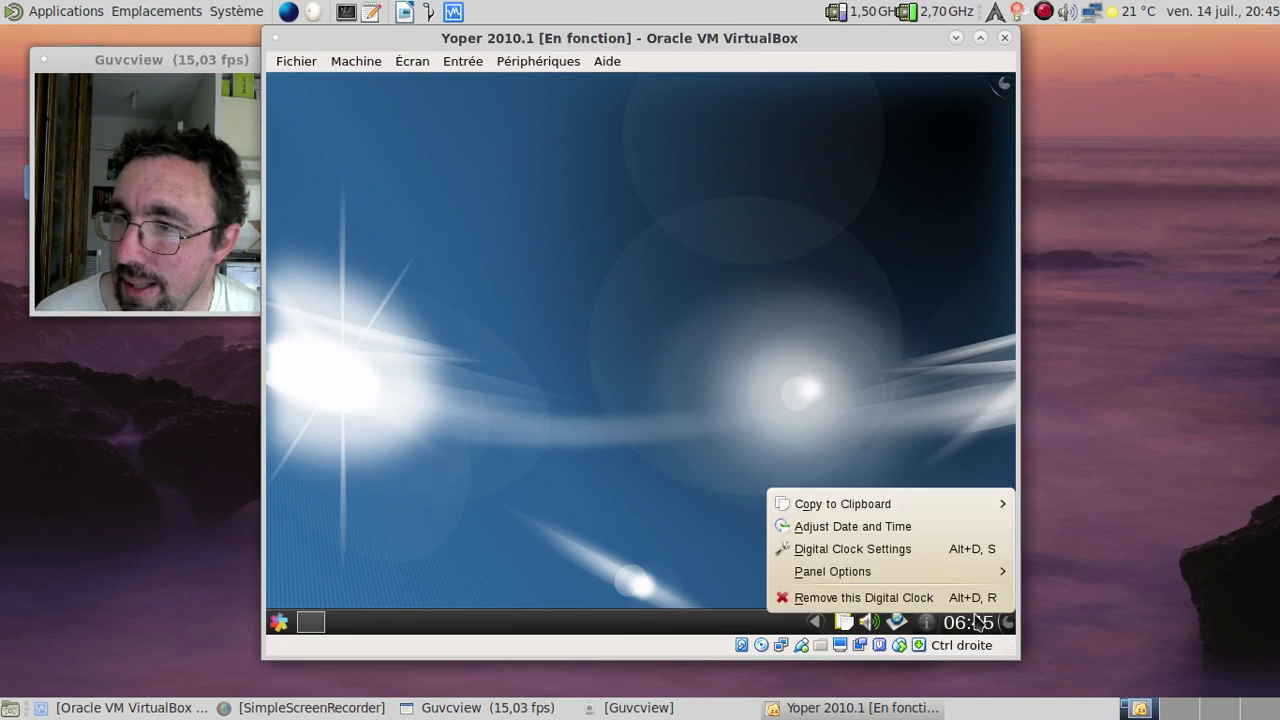
left_click(910, 530)
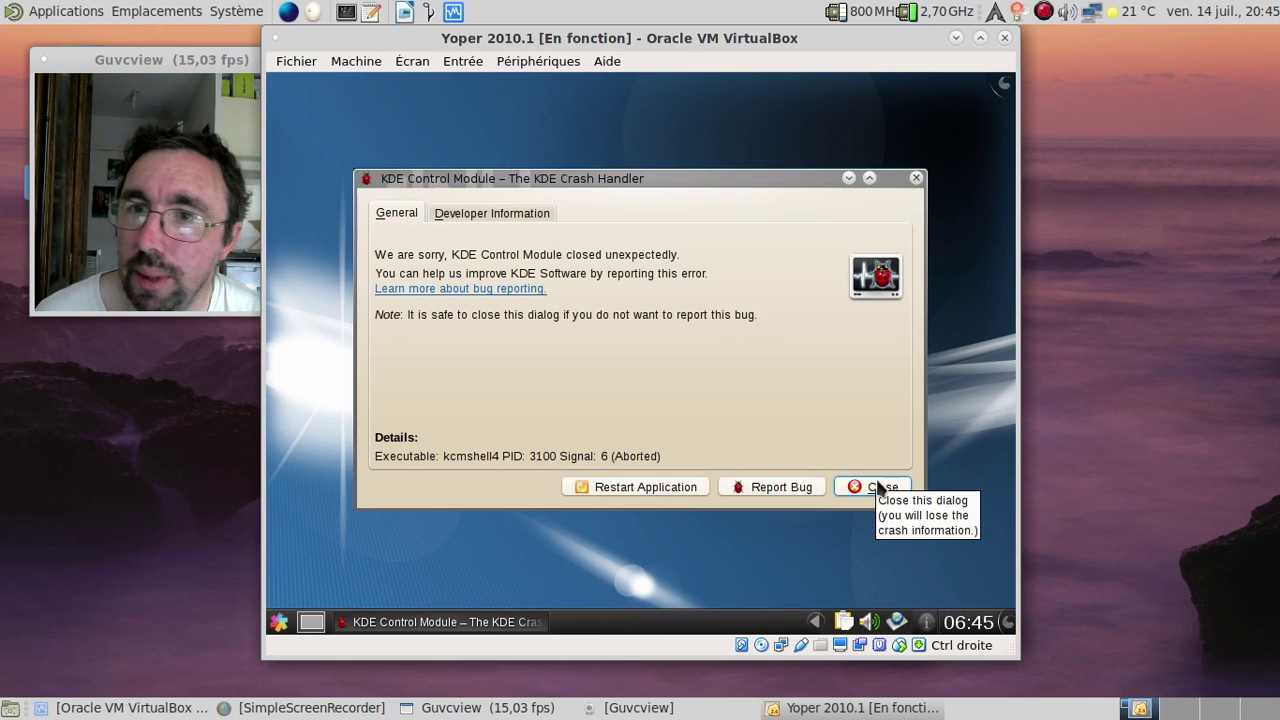
left_click(876, 486)
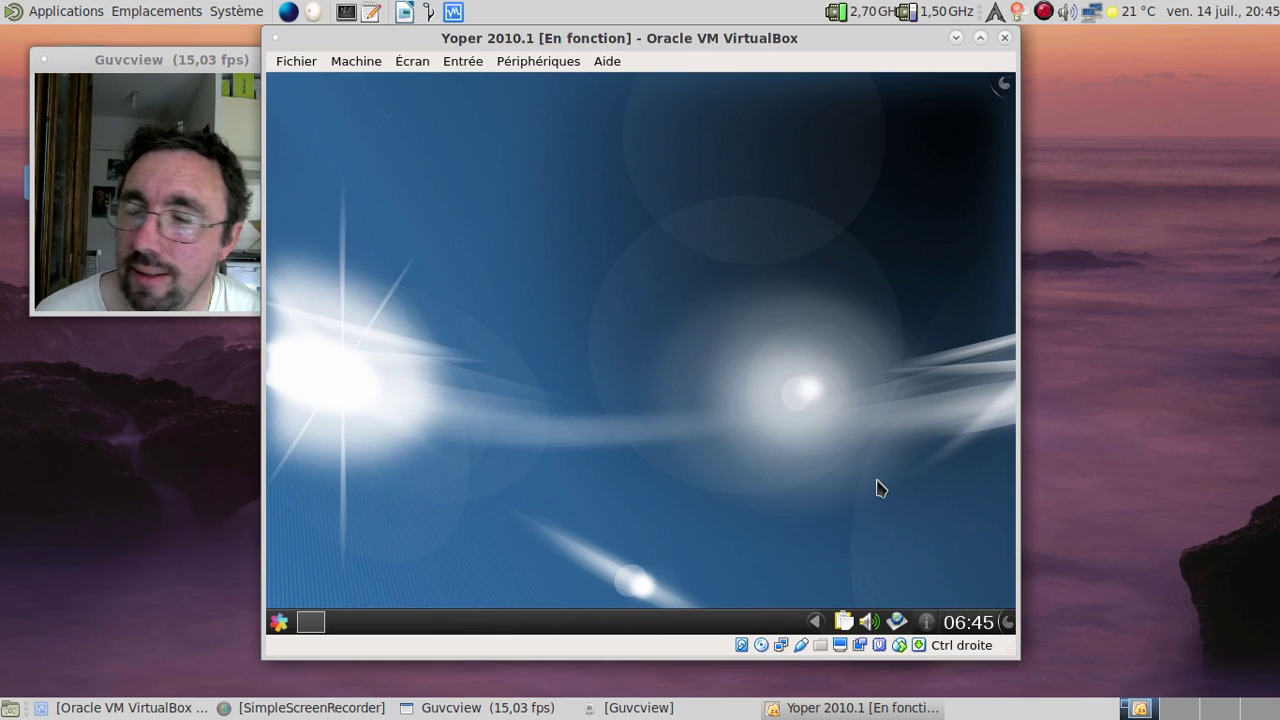
left_click(280, 622)
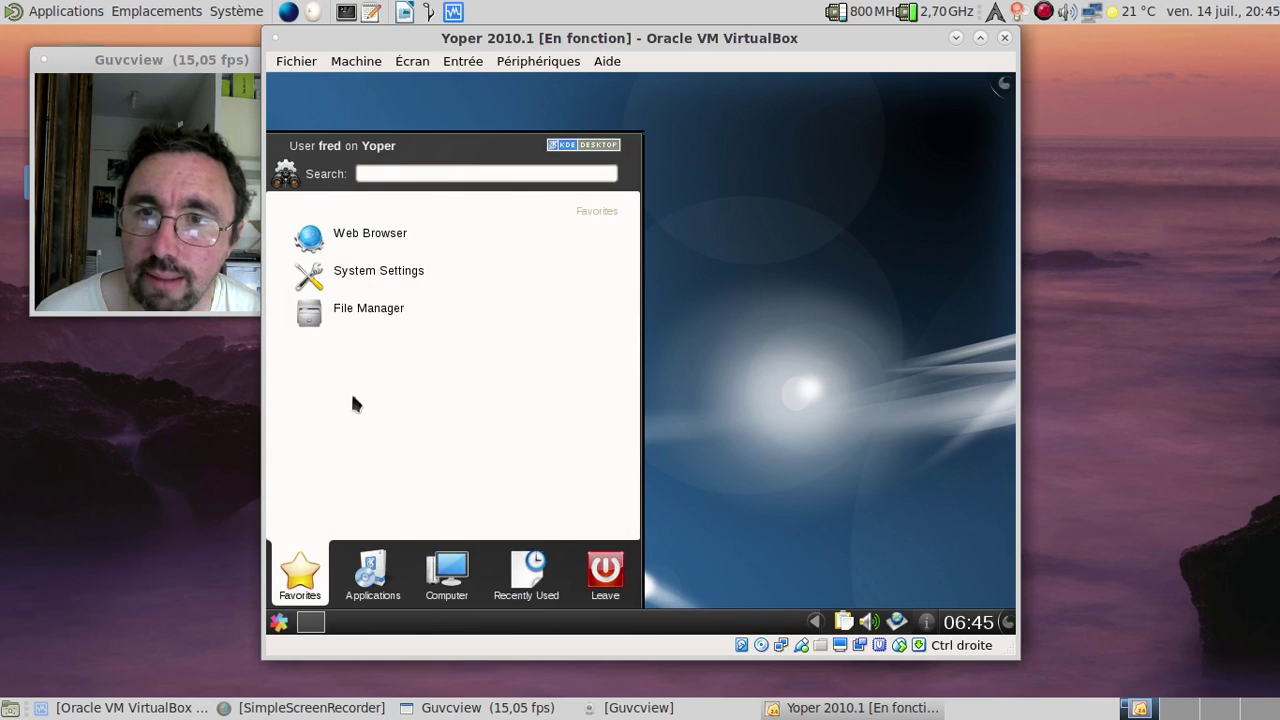
left_click(368, 310)
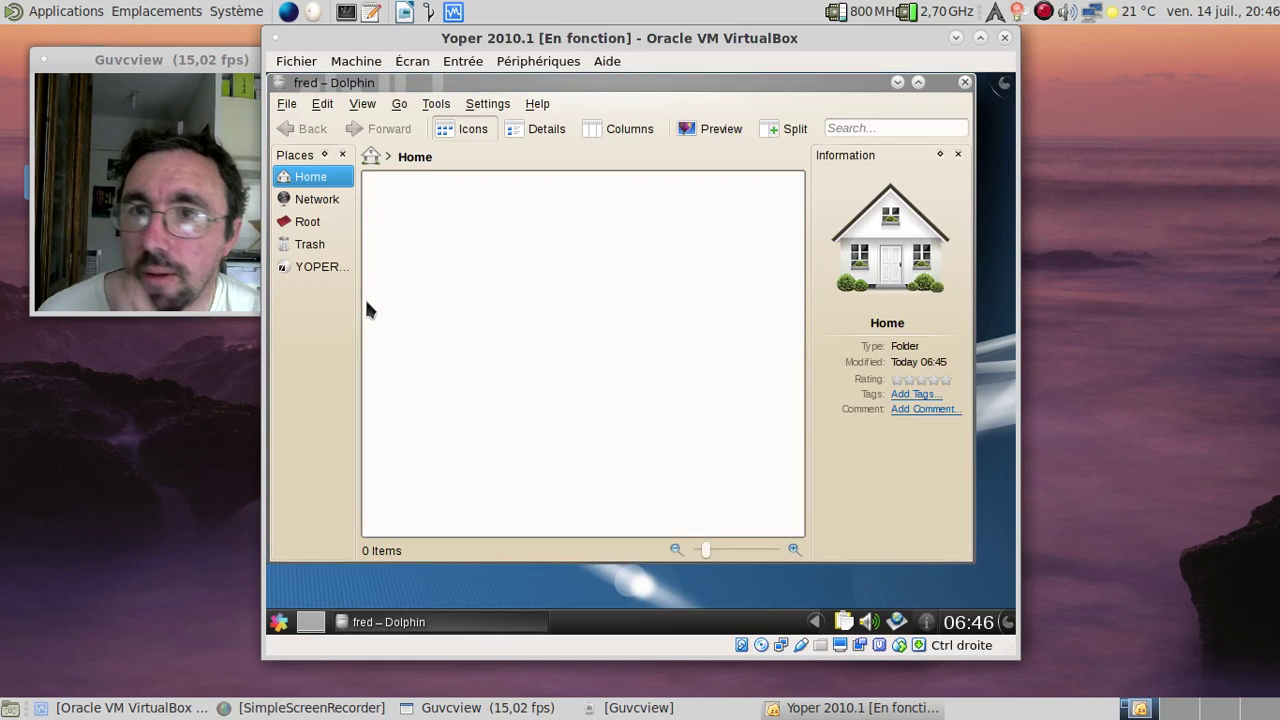
left_click(537, 104)
left_click(580, 252)
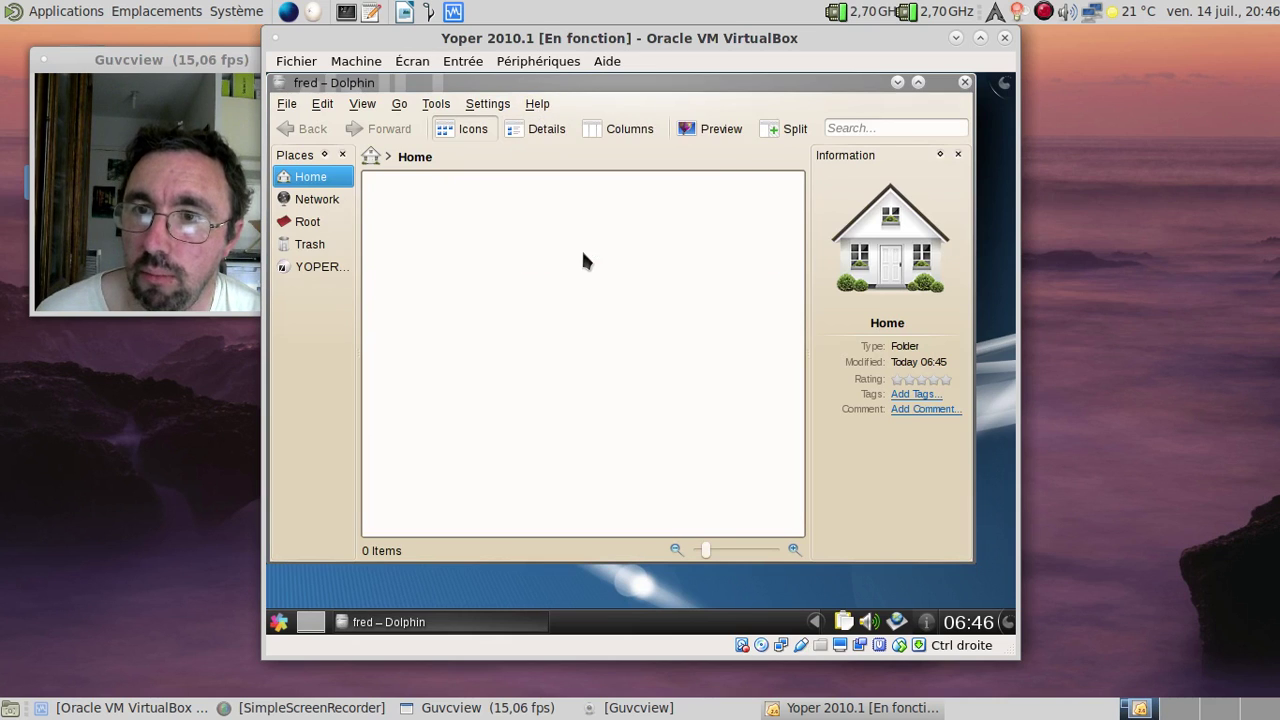
left_click(835, 493)
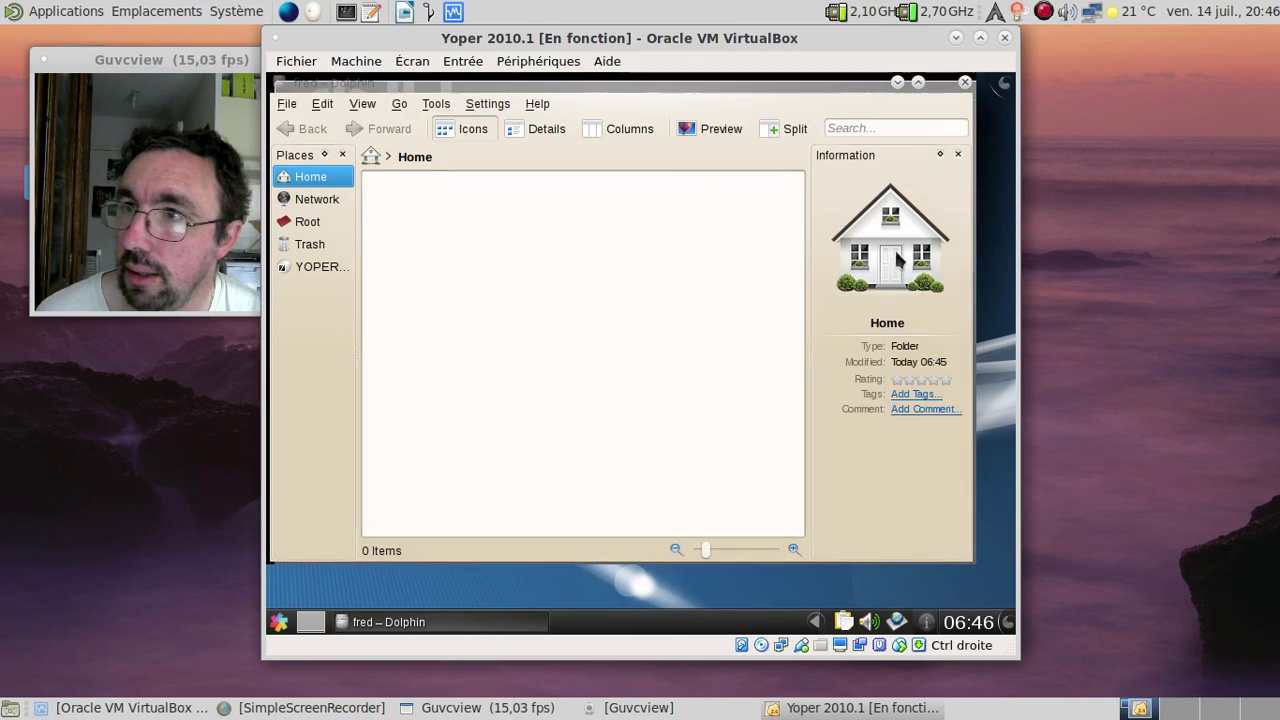
left_click(966, 83)
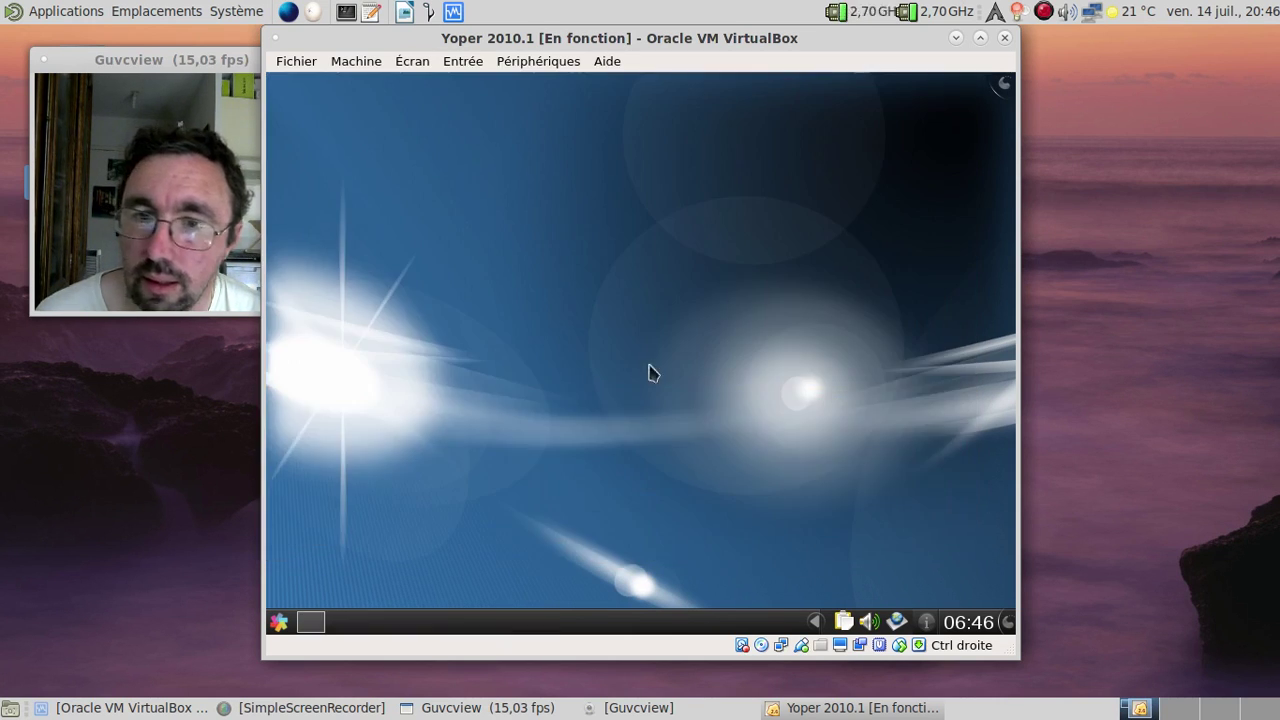
Step: Launch Konsole from a Kickoff search for 'konsole' and become root with su
left_click(279, 622)
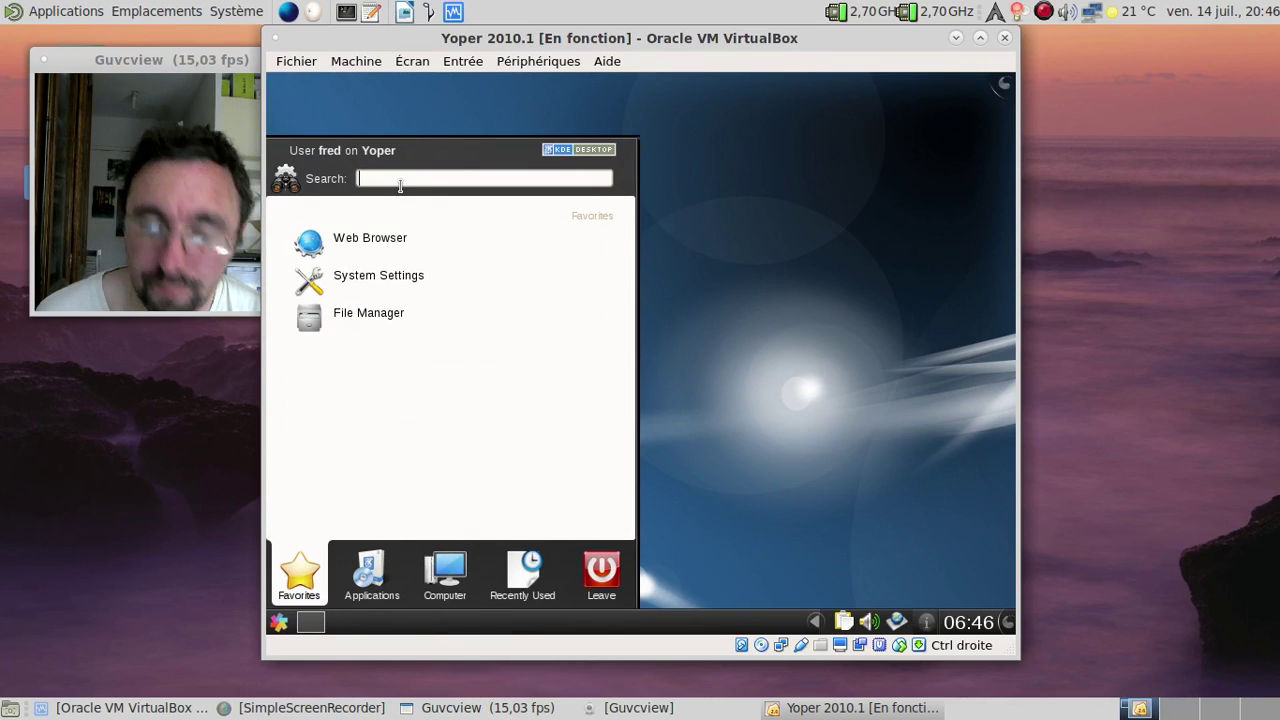
type("konsole")
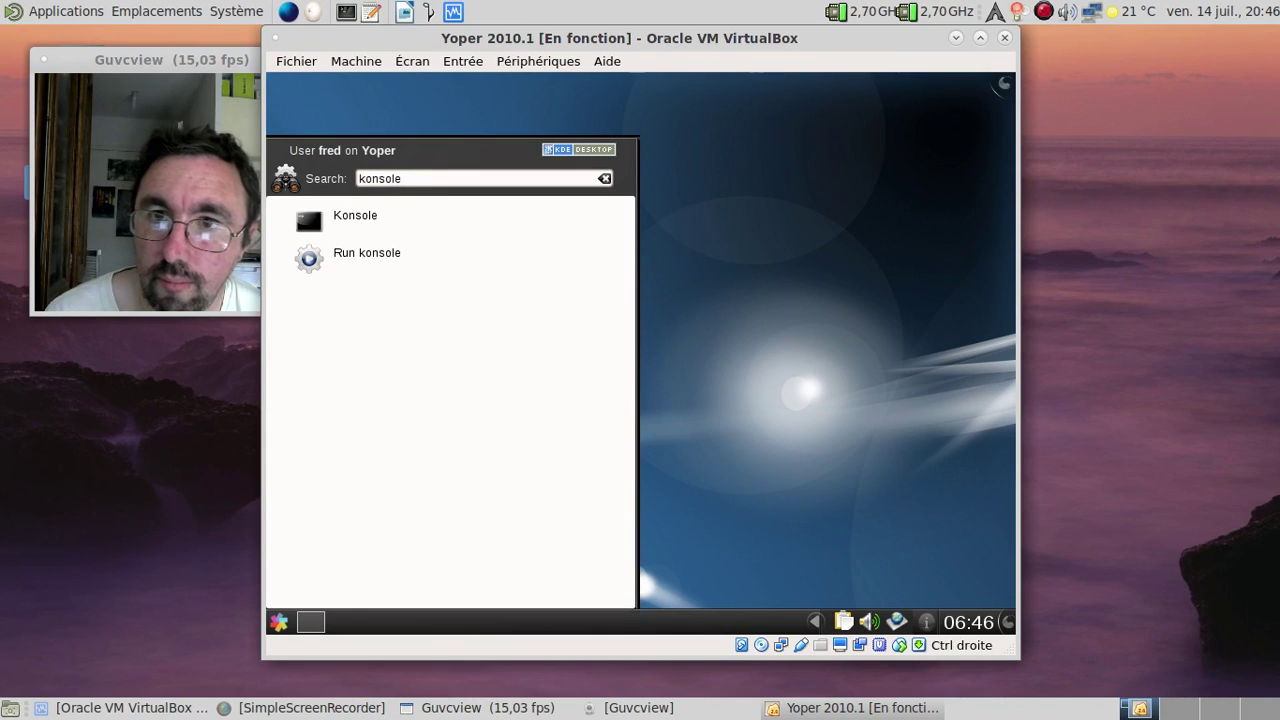
left_click(351, 222)
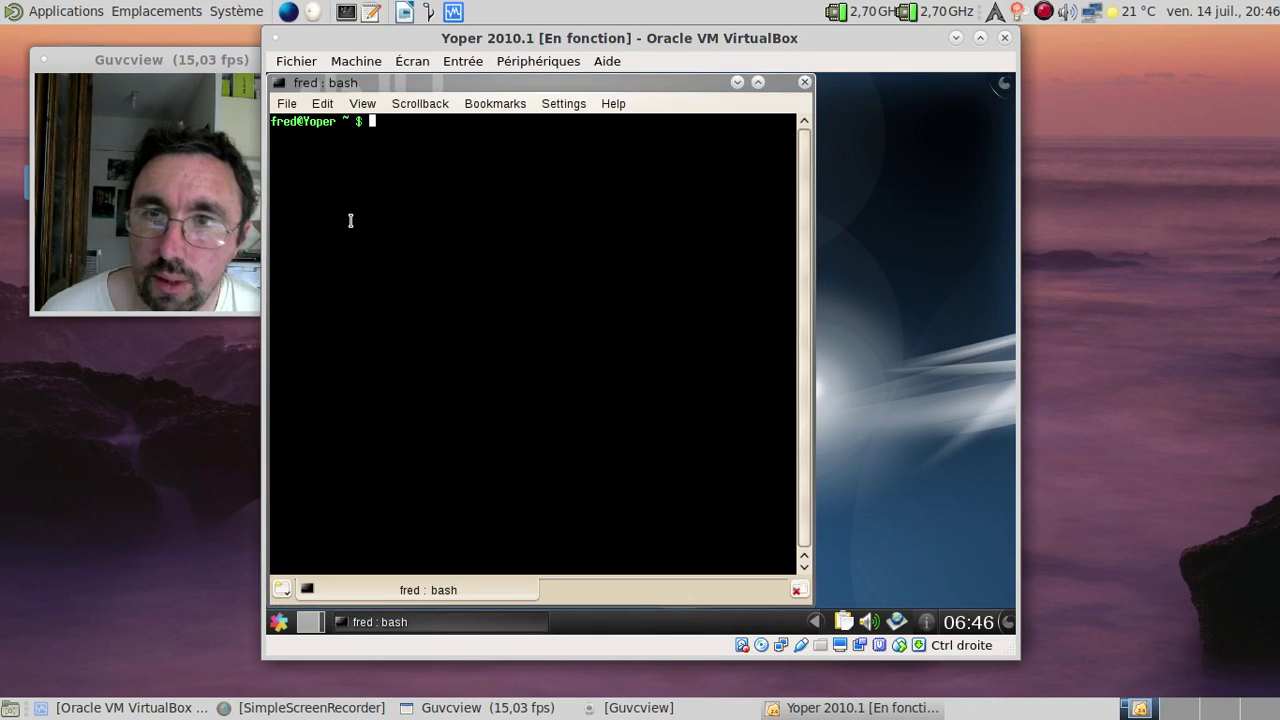
type("ntpd")
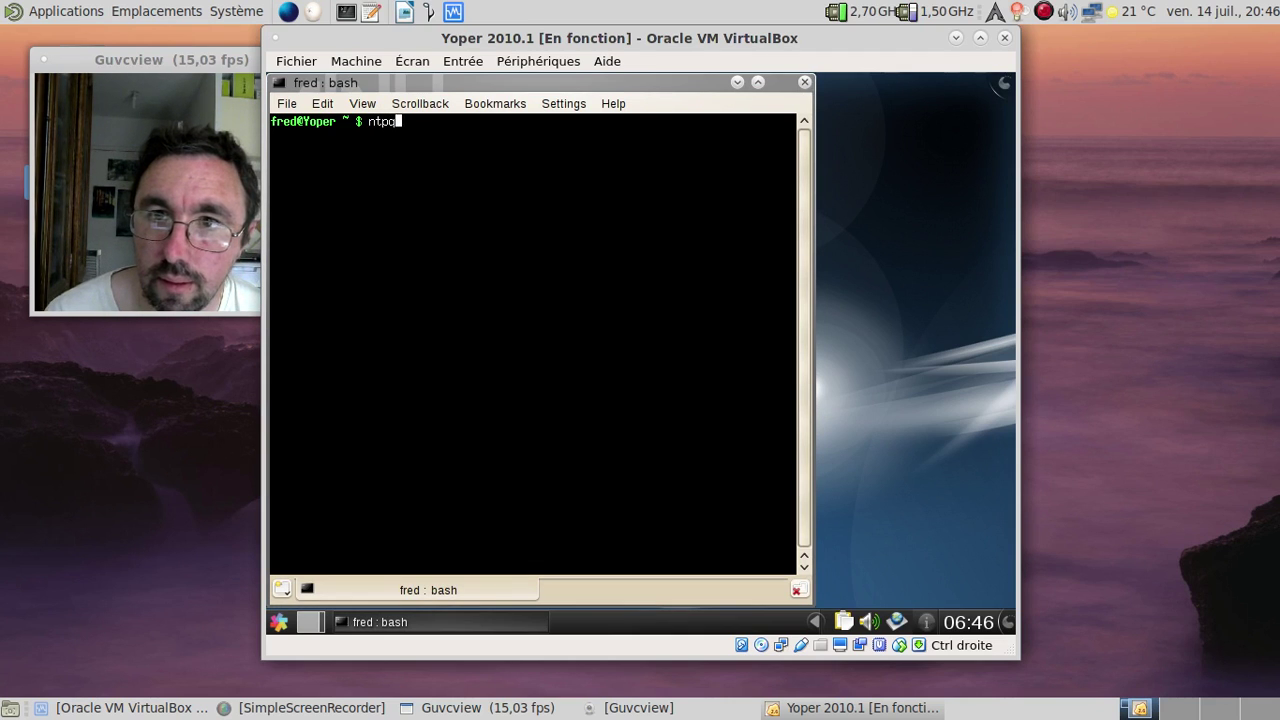
type("qq")
key("BackSpace")
key("BackSpace")
type("s")
type("su")
key("Return")
Step: Switch the keyboard layout to French with setxkbmap fr, then exit the root shell
type("fro")
key("BackSpace")
key("BackSpace")
key("BackSpace")
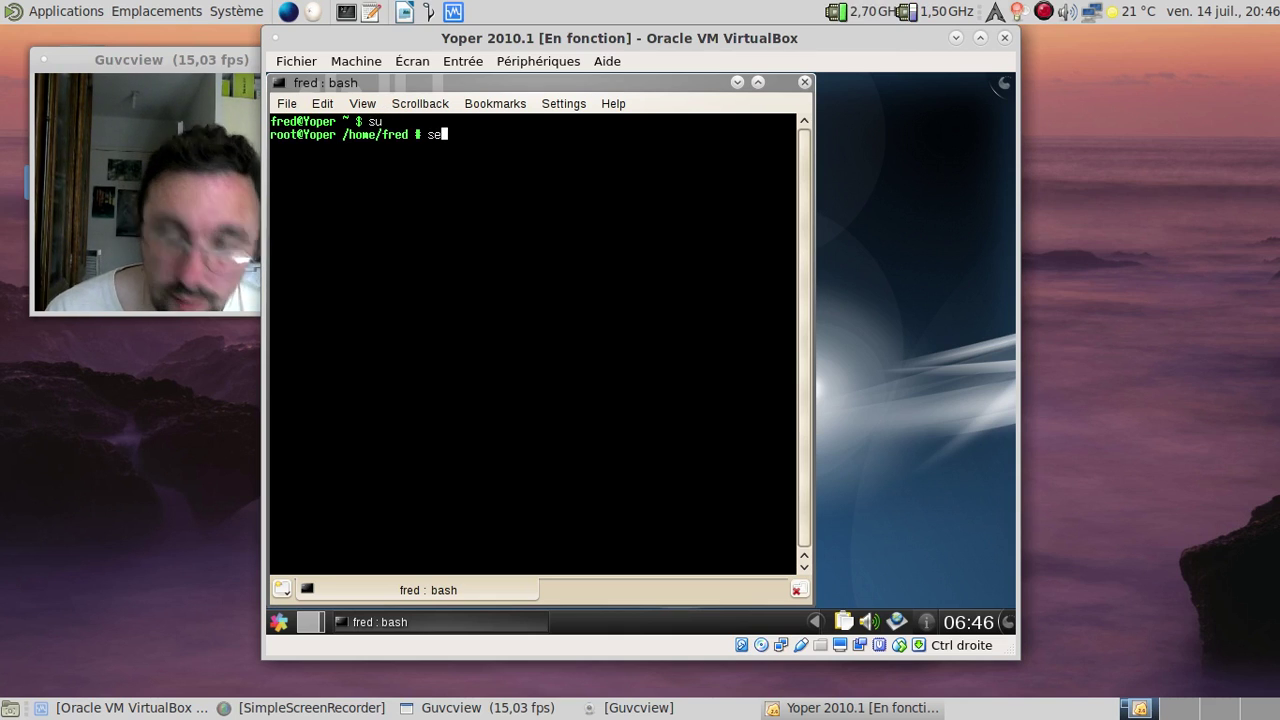
type("setxkbmap fr")
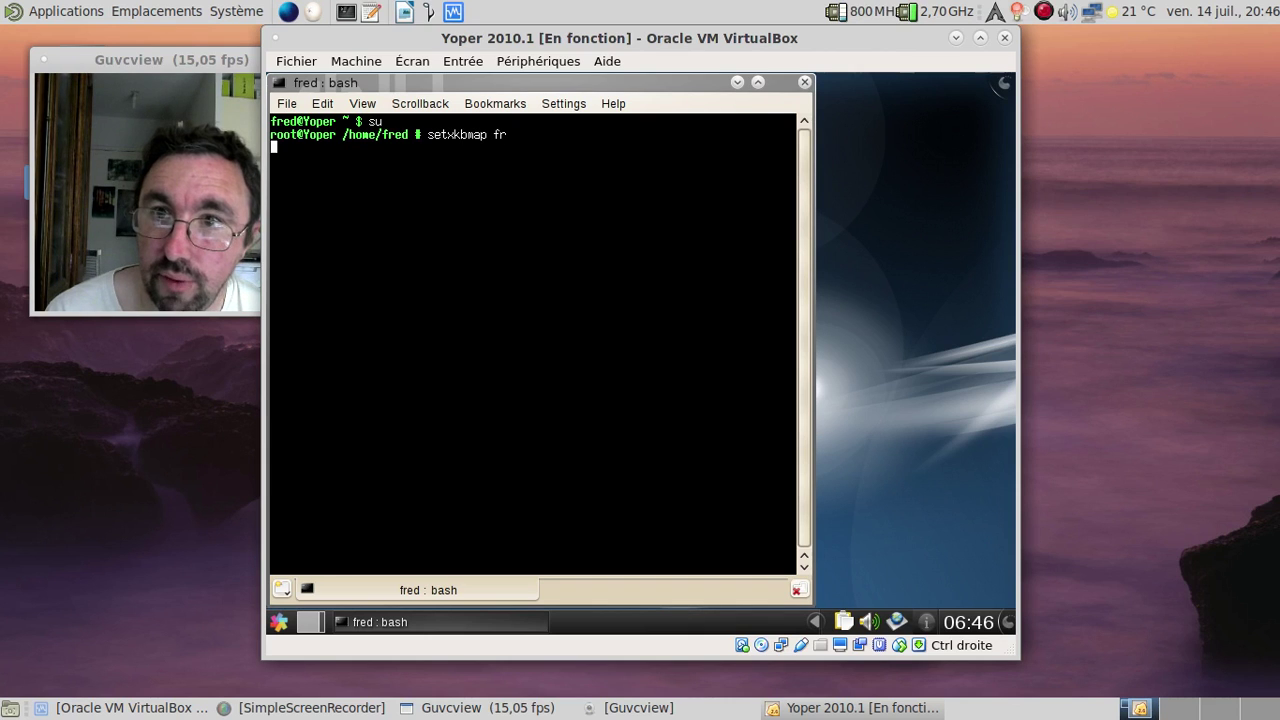
key("Return")
type("exit")
key("Return")
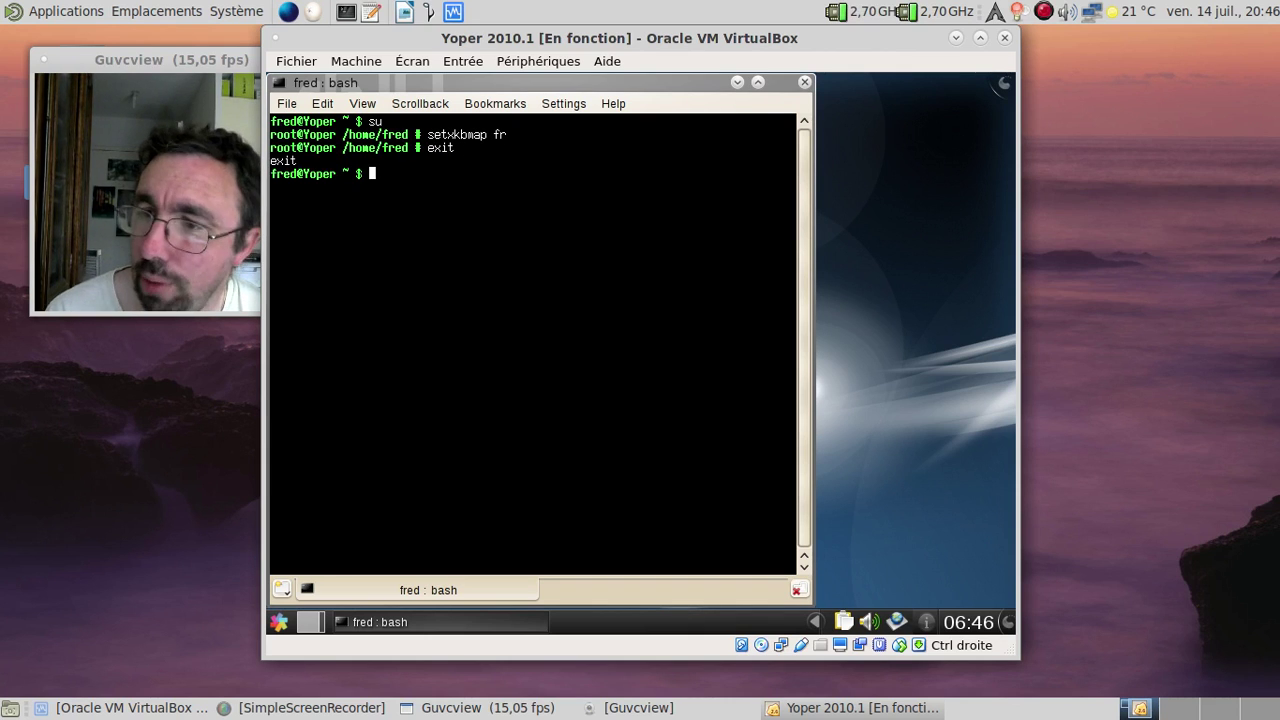
Step: List commands starting with 'nt' via Tab completion, then run su again for a root shell
type("nt")
key("Tab")
key("Tab")
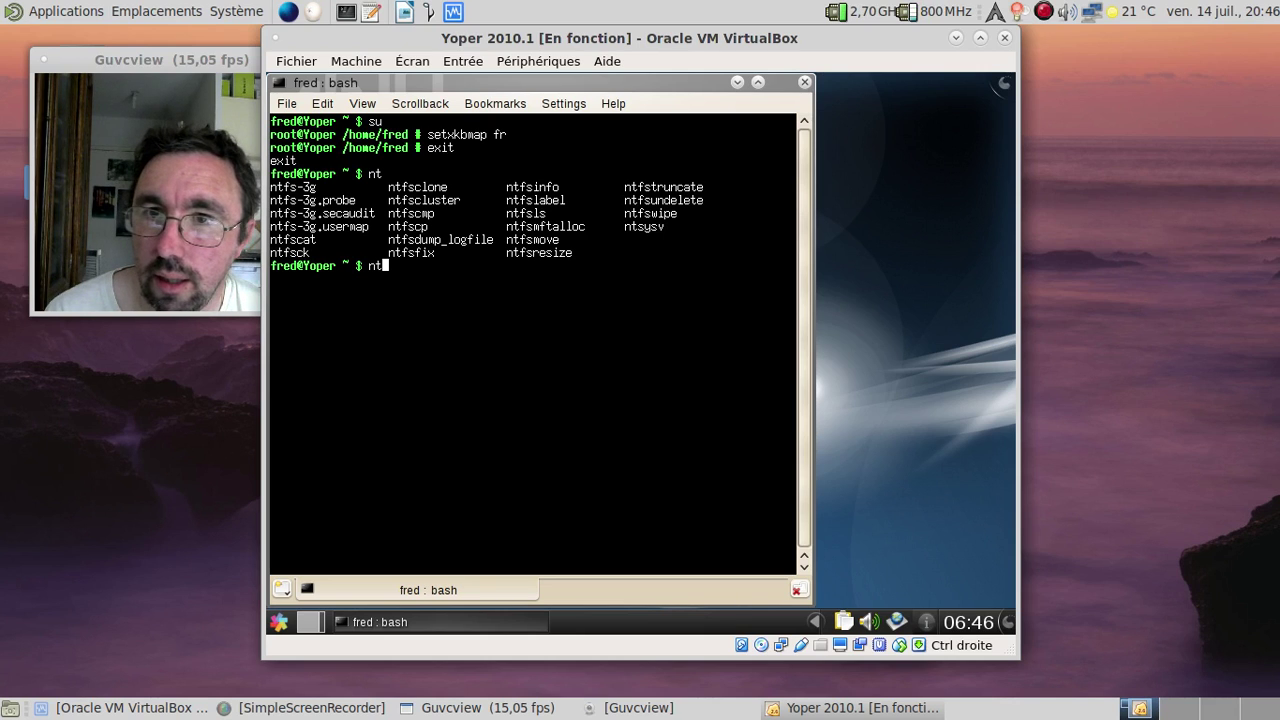
type("p")
key("BackSpace")
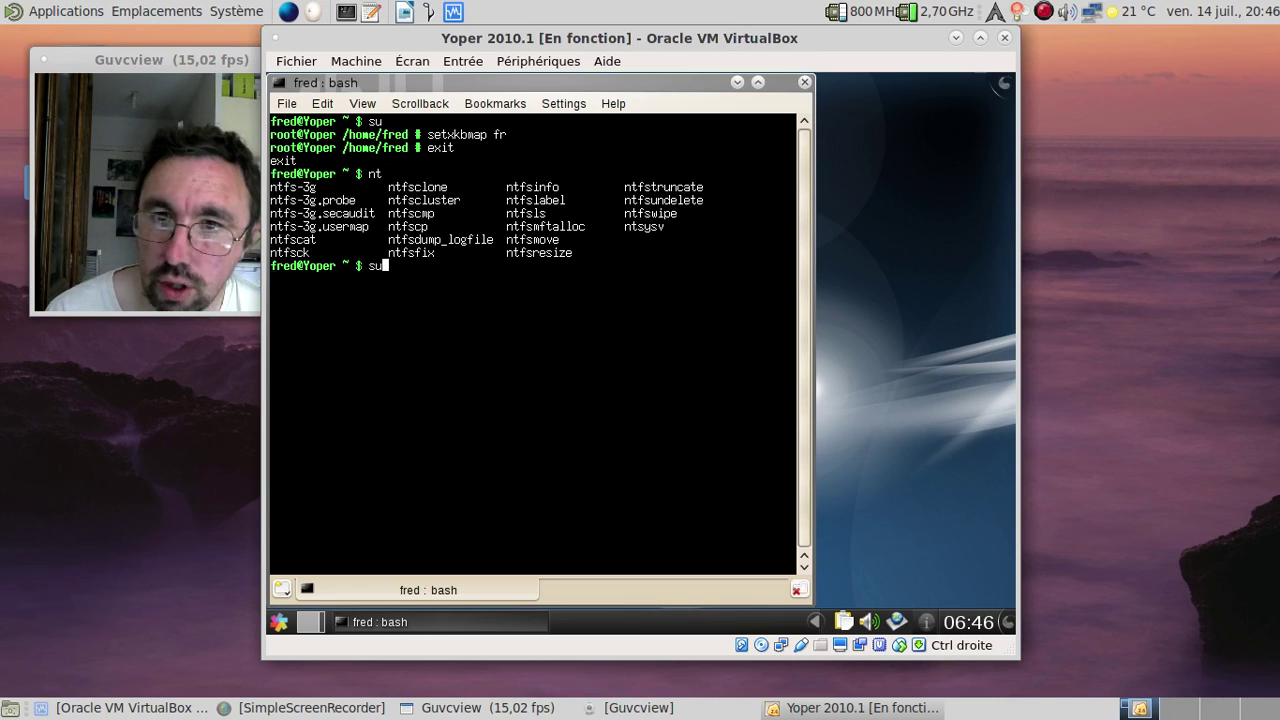
key("Return")
type("fre")
key("BackSpace")
key("BackSpace")
type("ntpd")
key("BackSpace")
key("BackSpace")
key("BackSpace")
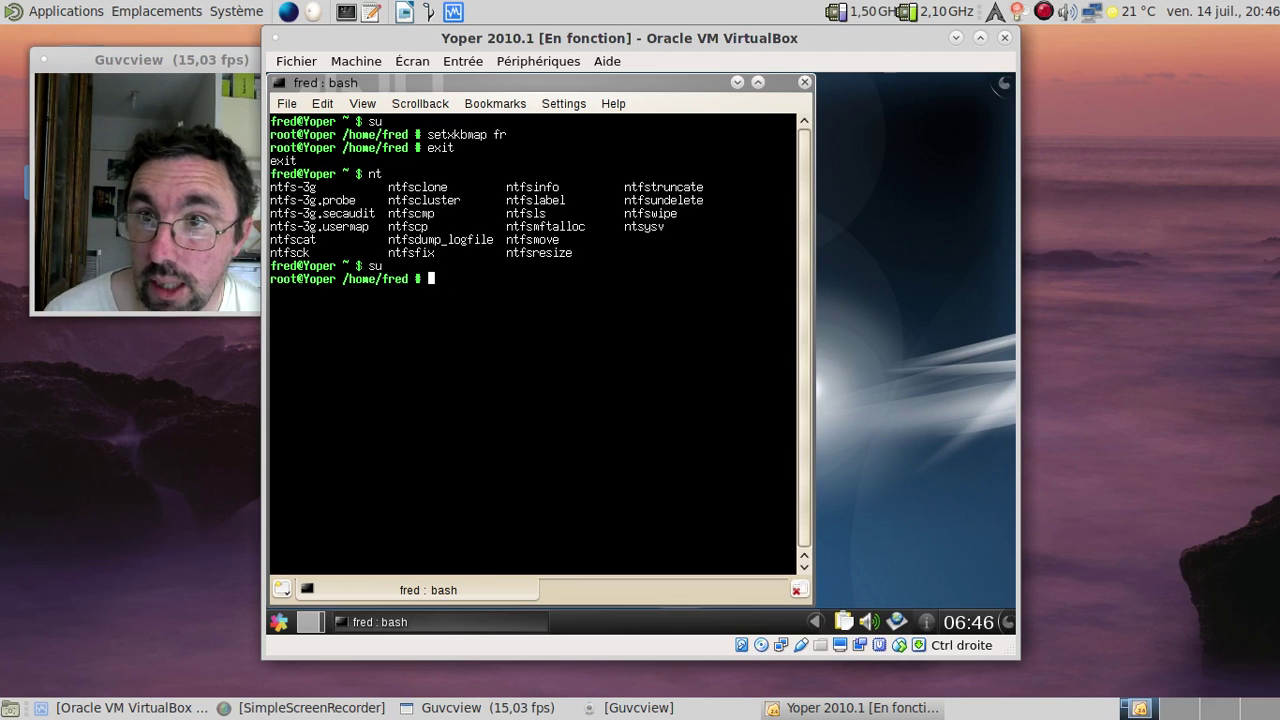
Step: List the details of /etc/localtime with ls -alh
type("ln")
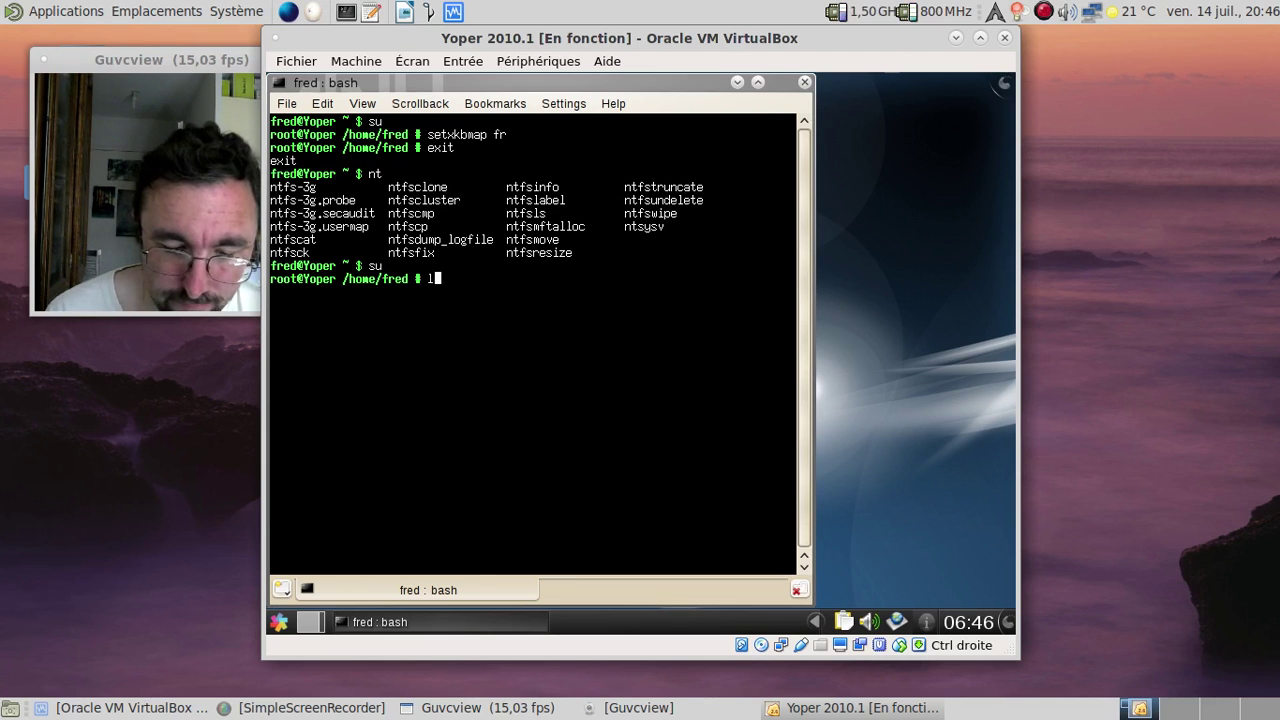
type("s /etc/lco")
key("BackSpace")
key("BackSpace")
key("BackSpace")
key("BackSpace")
key("BackSpace")
key("BackSpace")
key("BackSpace")
key("BackSpace")
type("-alh /etc")
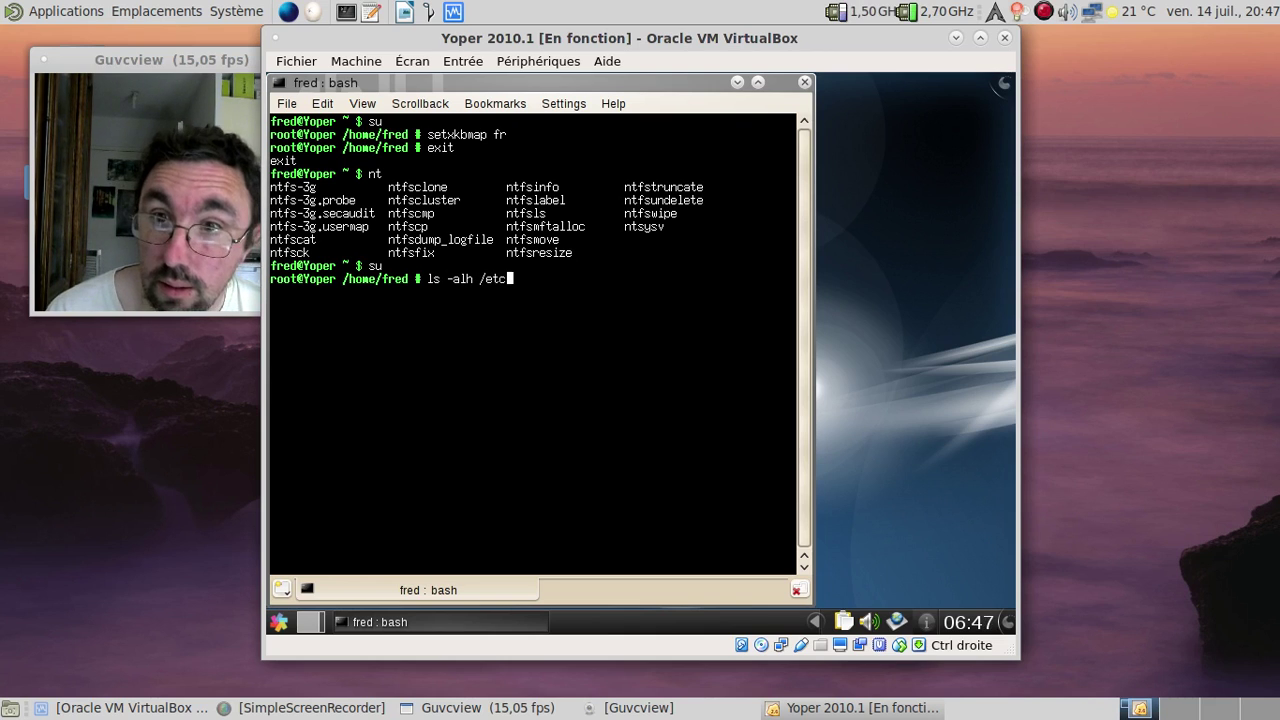
type("/localtime")
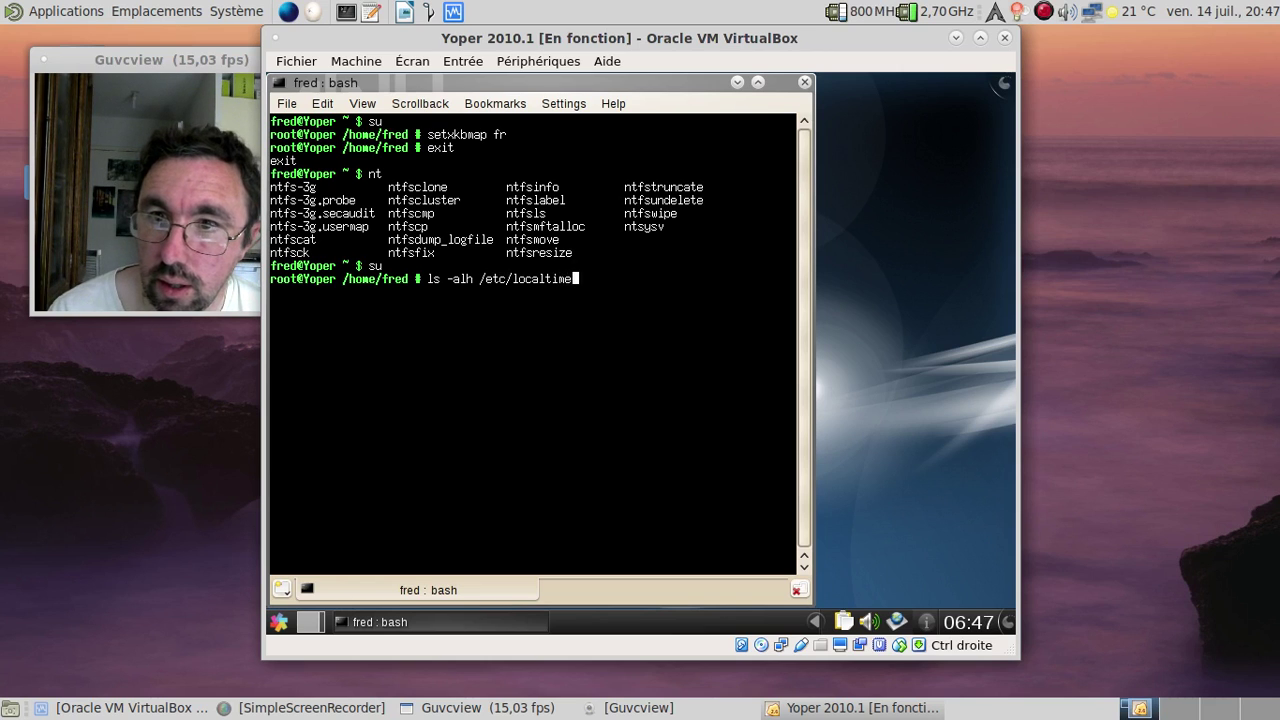
key("Return")
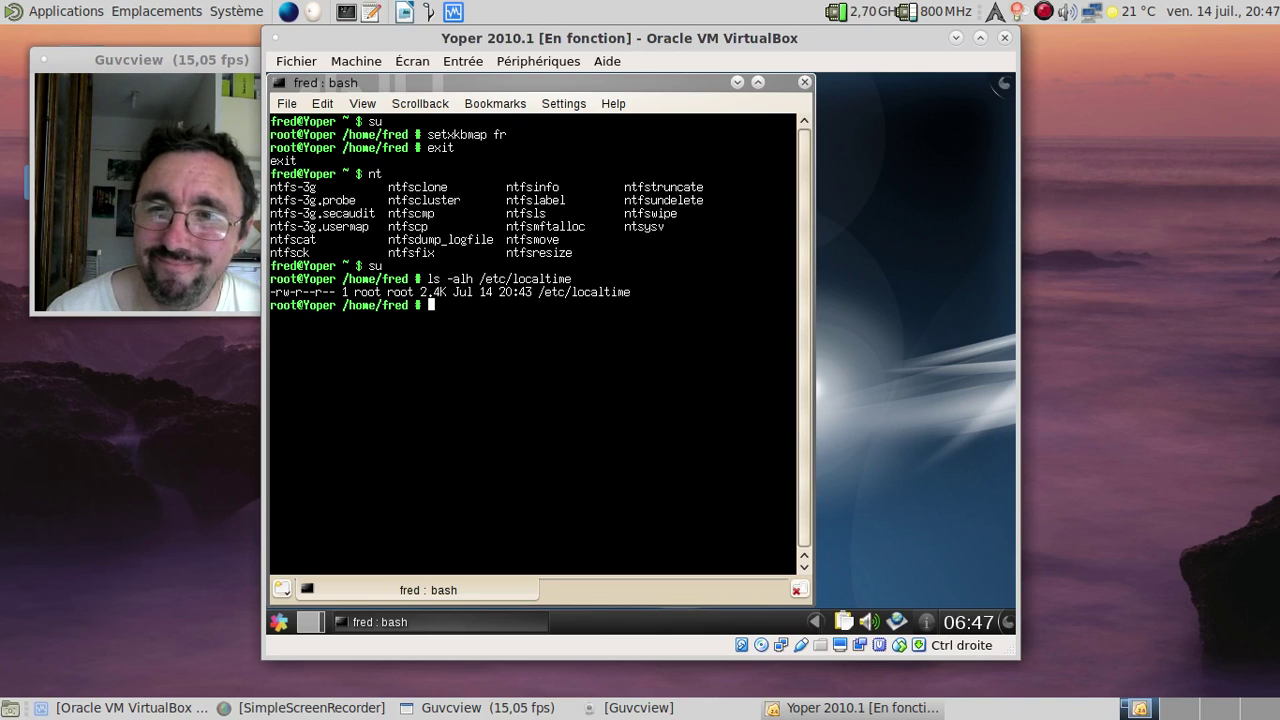
Step: Link /etc/localtime to /usr/share/zoneinfo/Europe/Paris with ln -sf, declining Mouse keys
type("/")
key("BackSpace")
key("BackSpace")
type("f /usr/")
key("shift+Num_Lock")
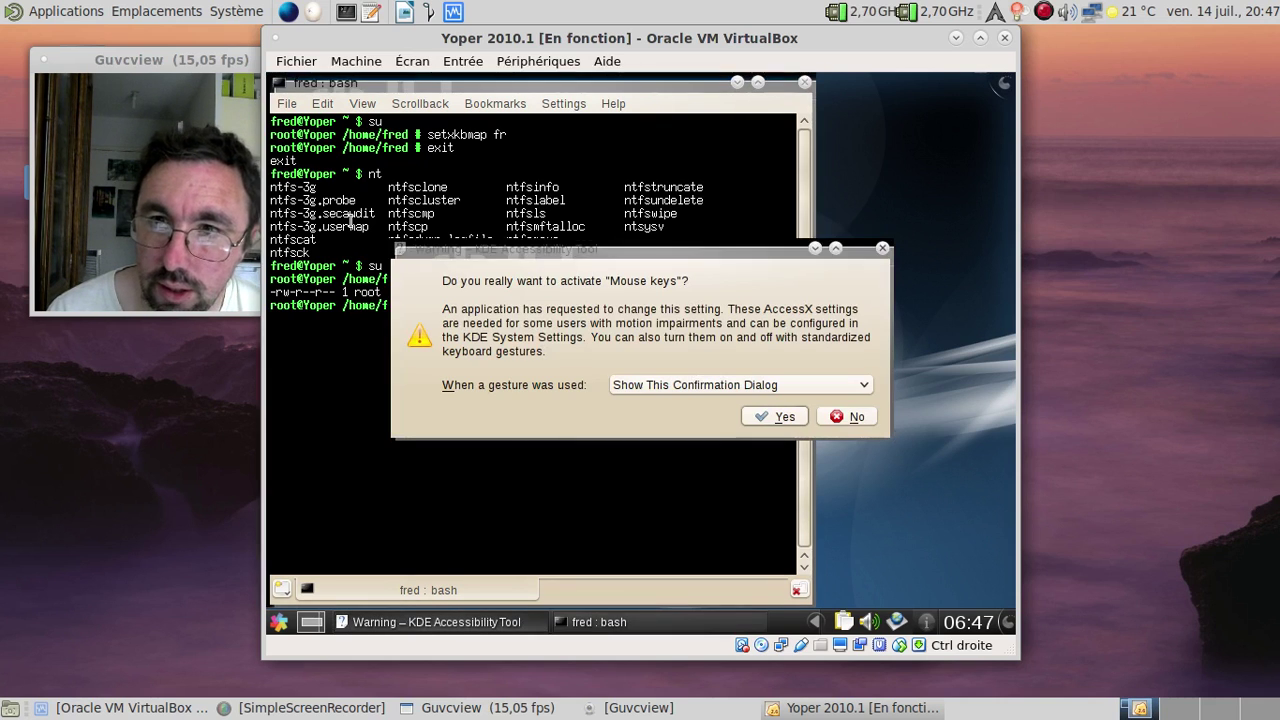
left_click(850, 417)
type("share/zon")
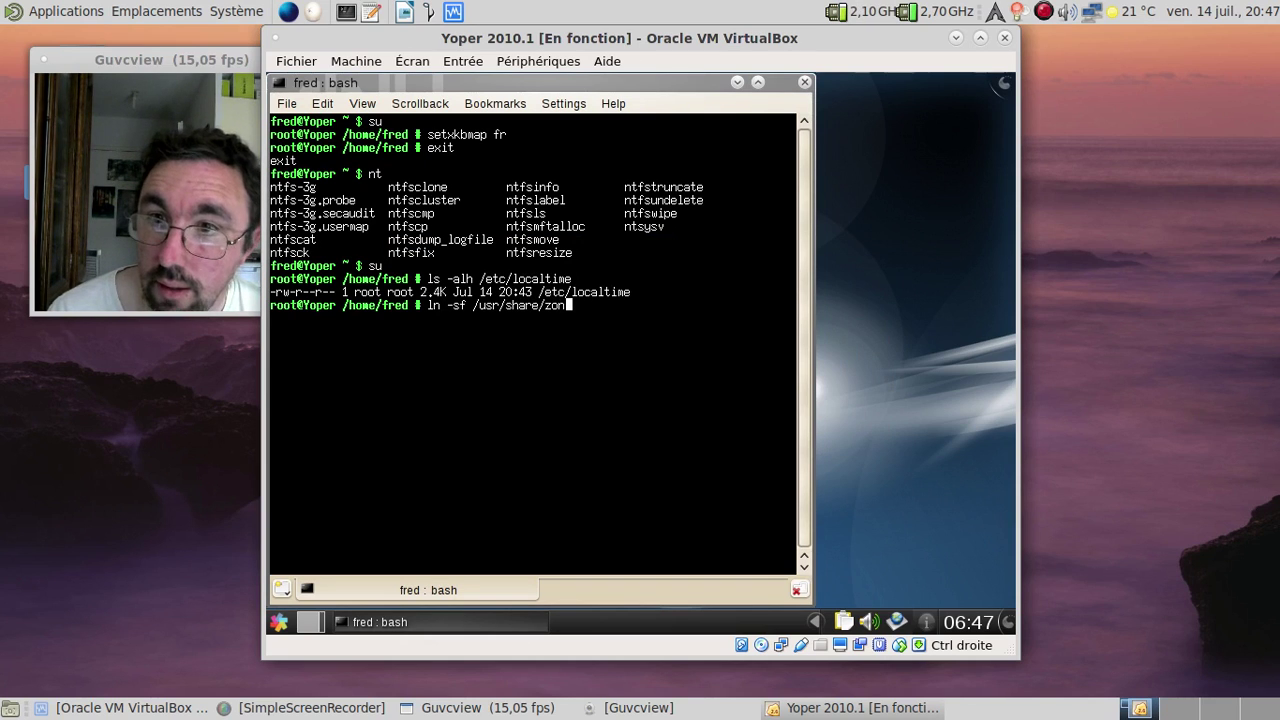
type("ein")
key("Tab")
type("Eu")
key("Tab")
type("Pa")
key("Tab")
type("/etc/localtime")
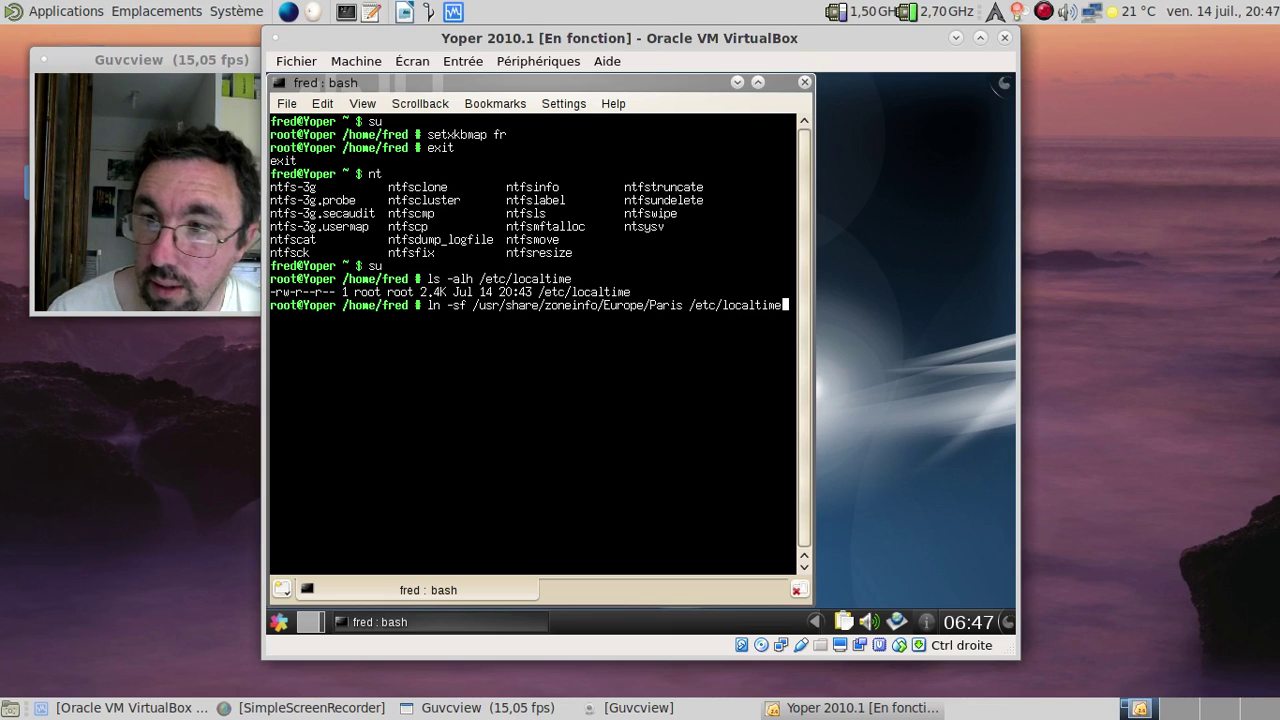
key("Return")
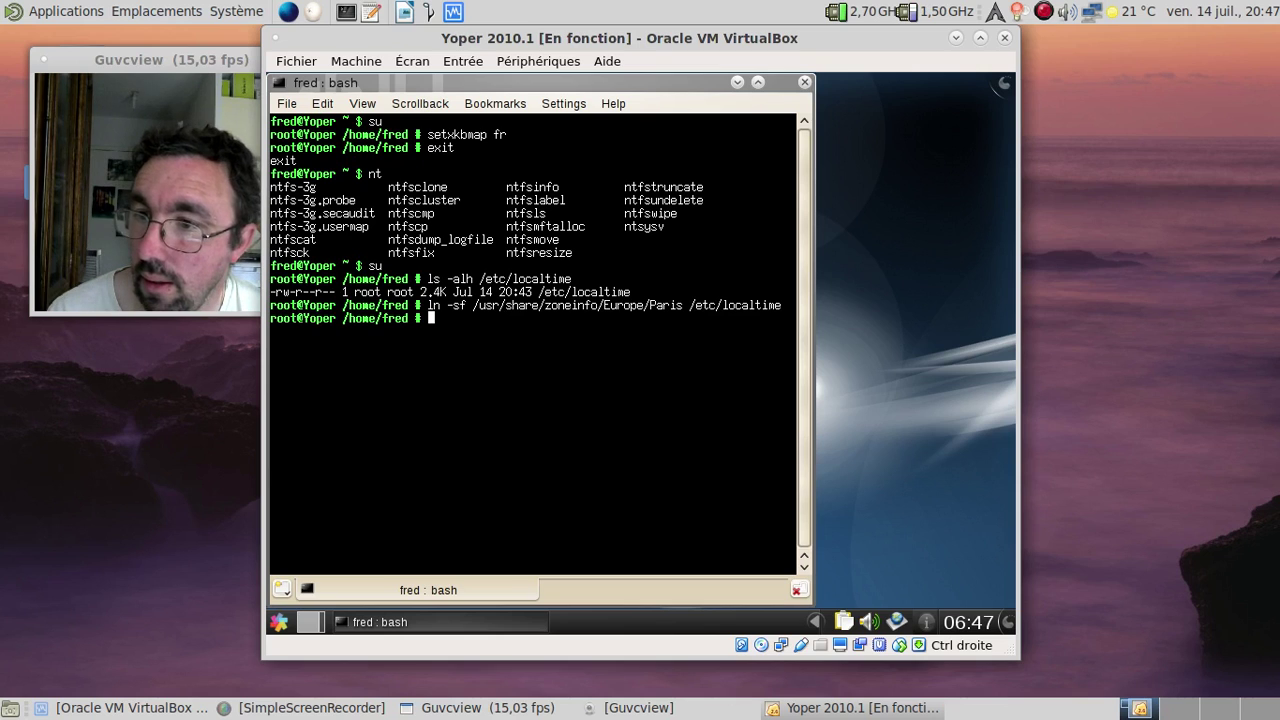
Step: Check the date, leave the root shell, and display rpm's version (4.4.5)
type("date")
key("Return")
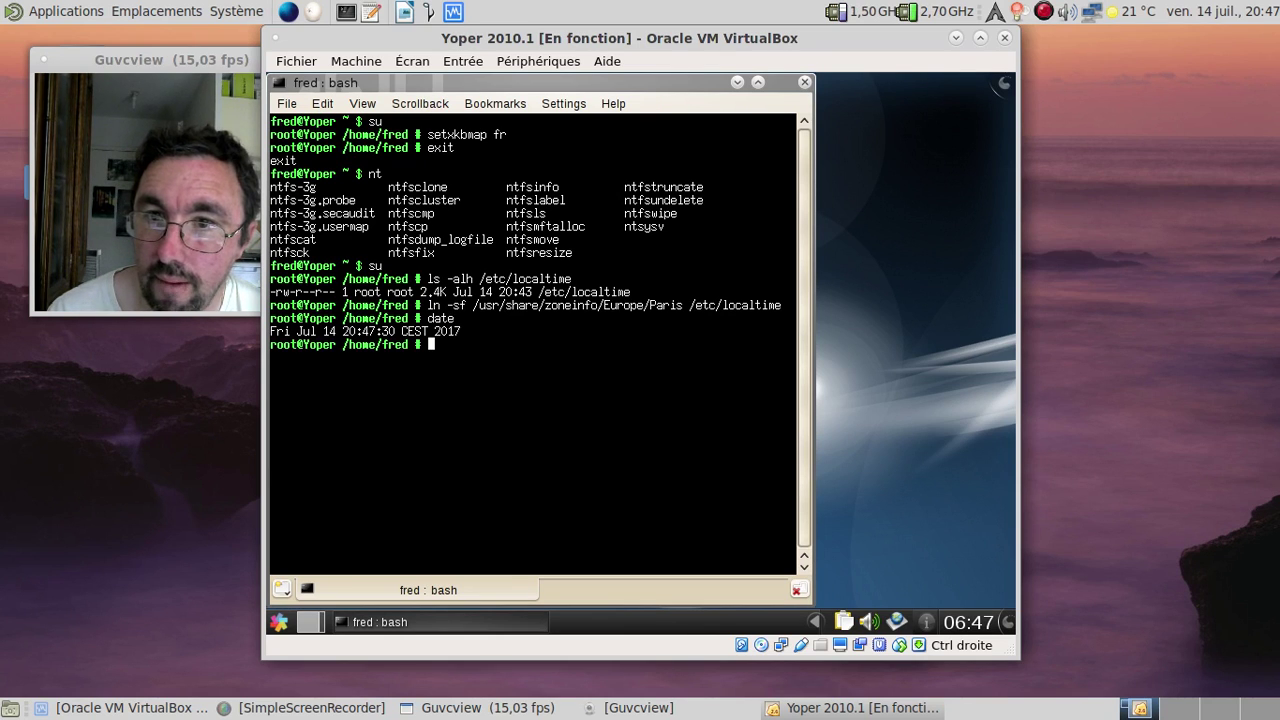
type("exit")
key("Return")
type("exi")
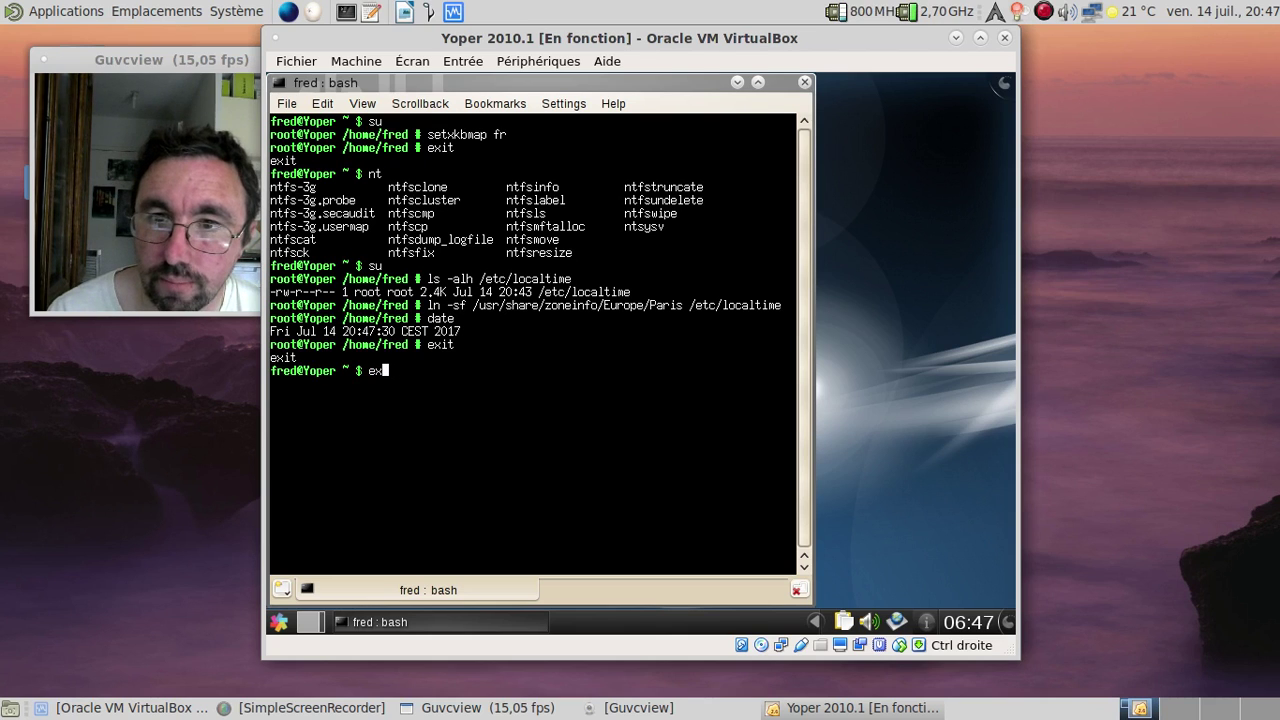
type("rpm")
key("Return")
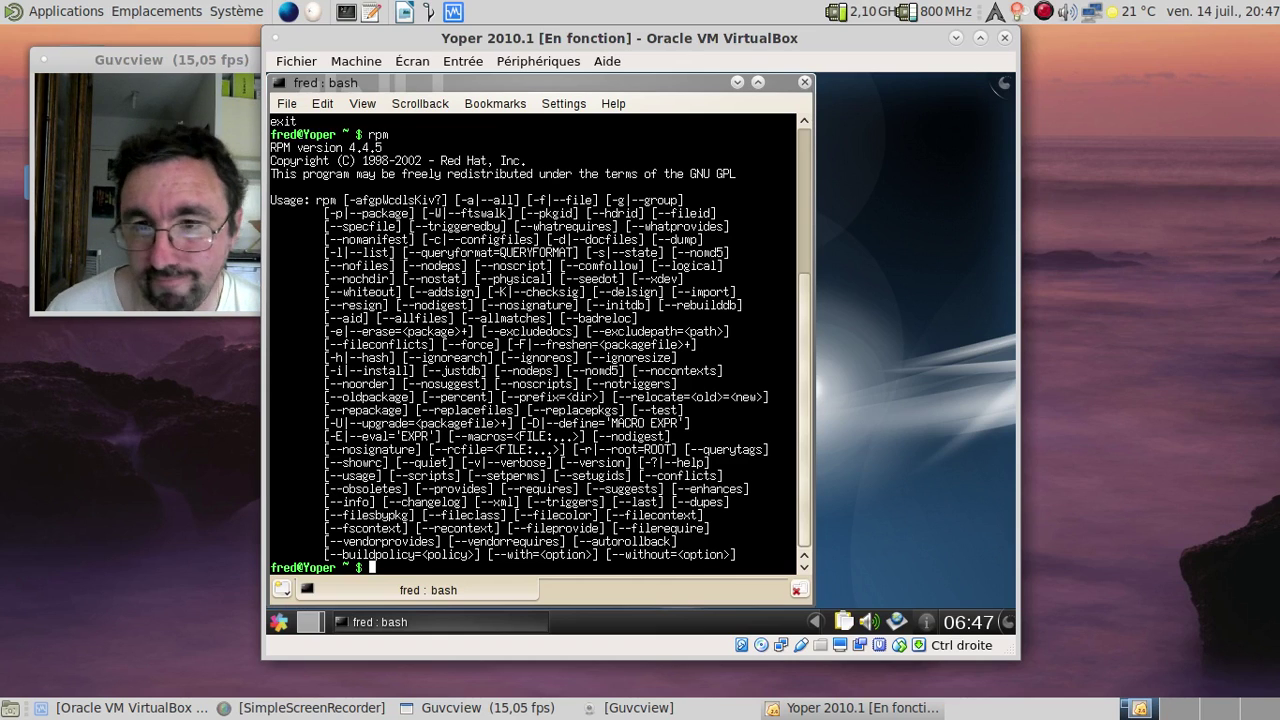
Step: Close the Konsole terminal and browse the launcher's Settings application category
type("xit")
key("Return")
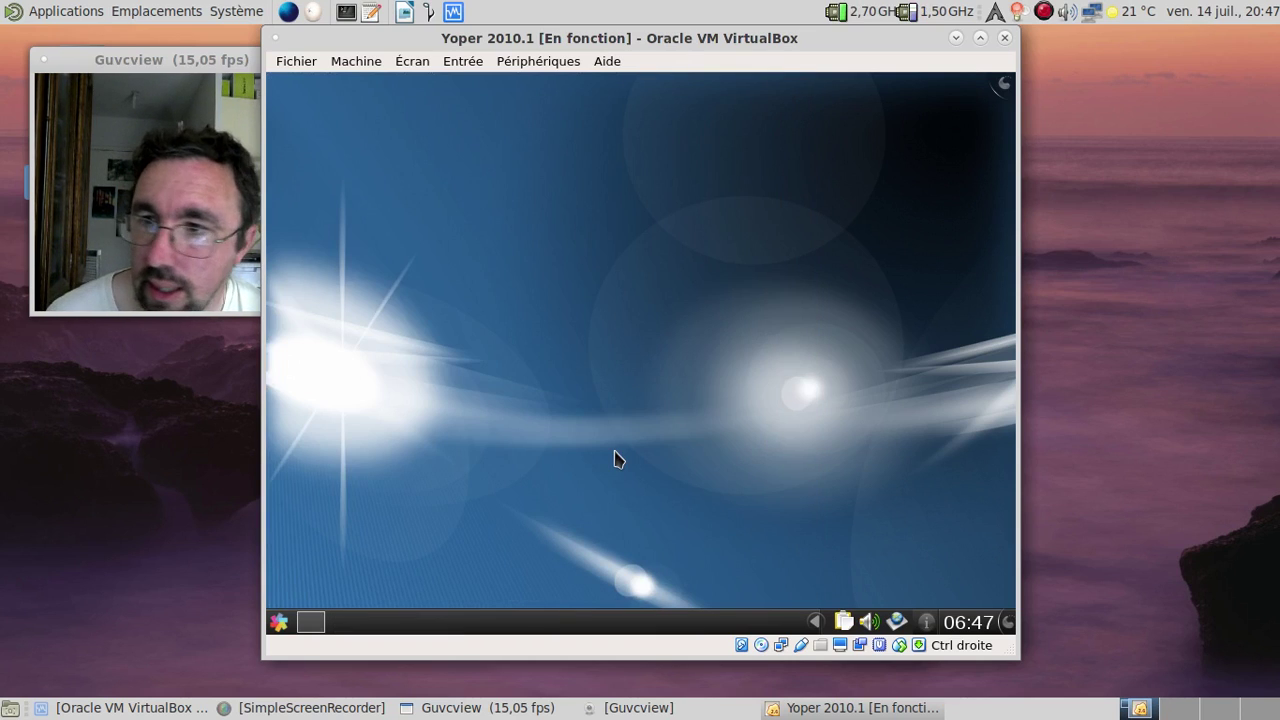
left_click(284, 621)
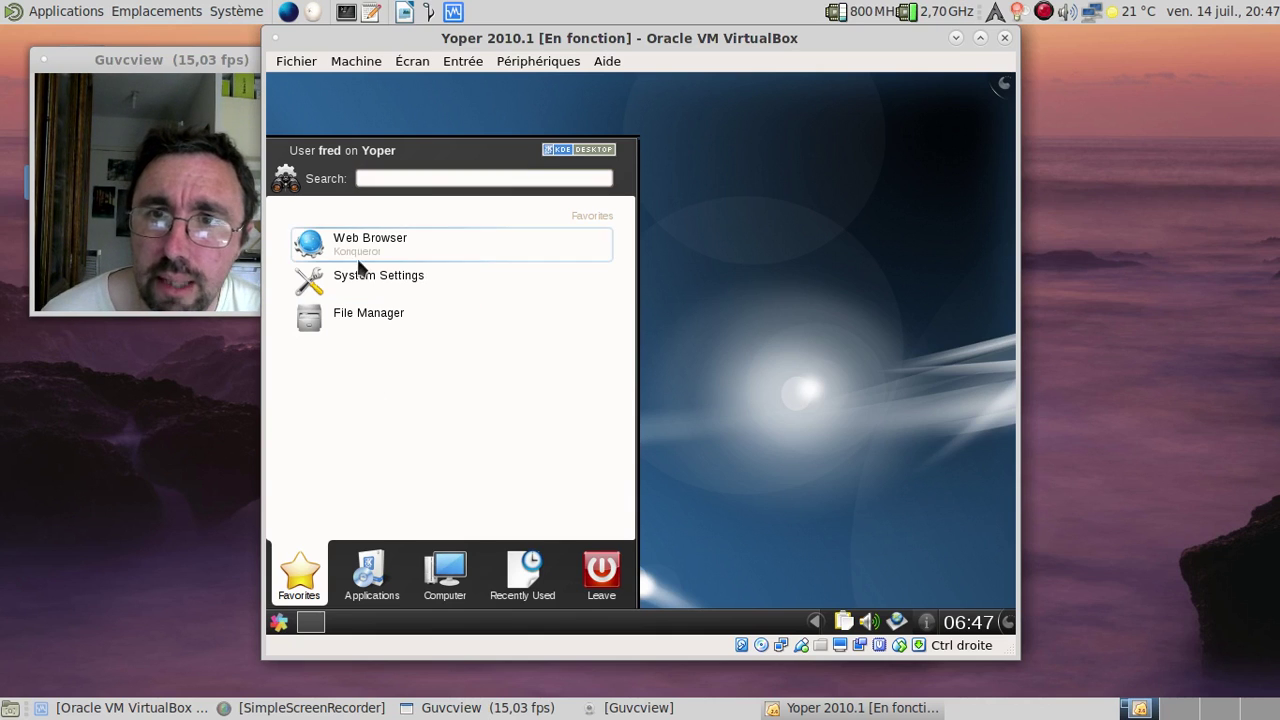
left_click(378, 595)
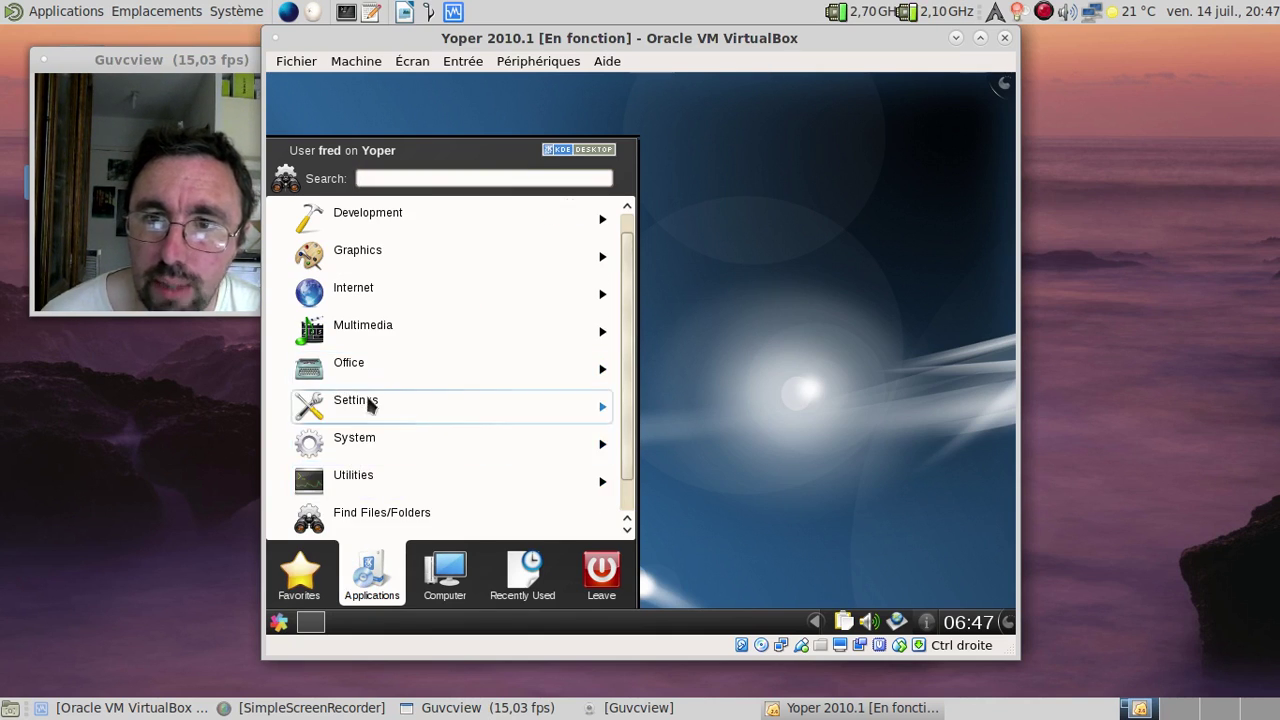
left_click(366, 400)
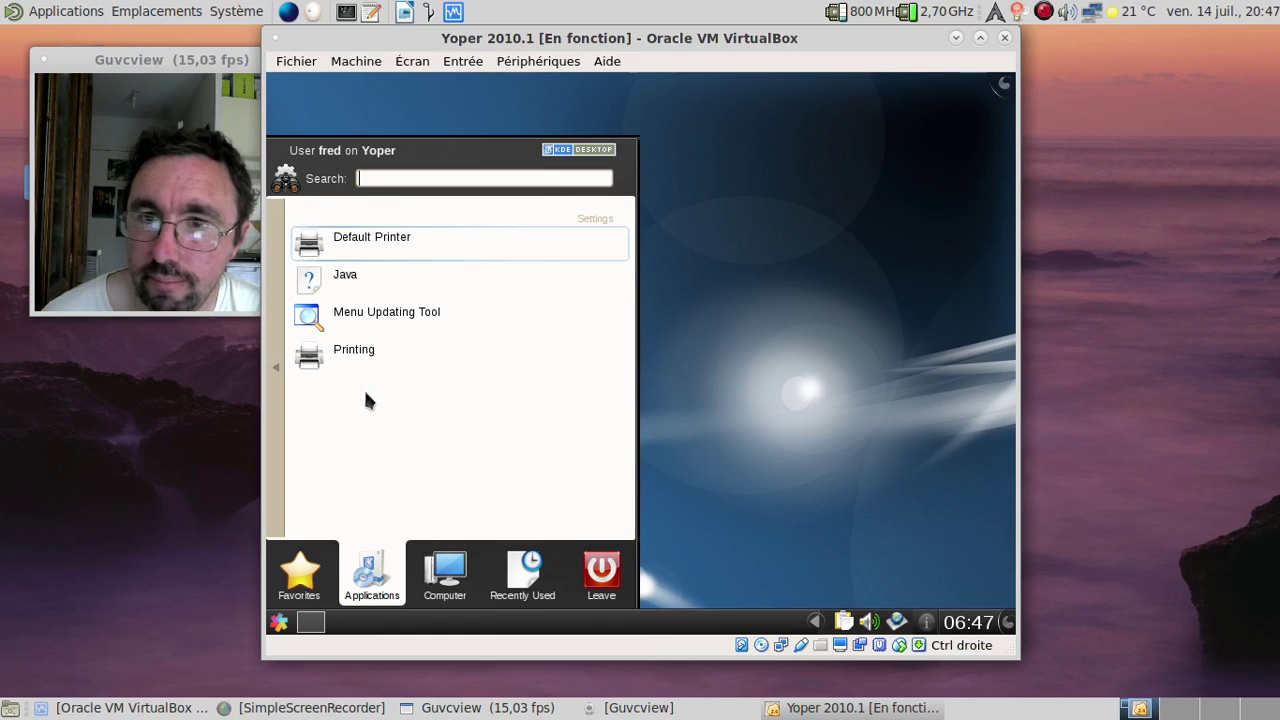
Step: Switch to the System category and launch Smart Package Manager
left_click(272, 392)
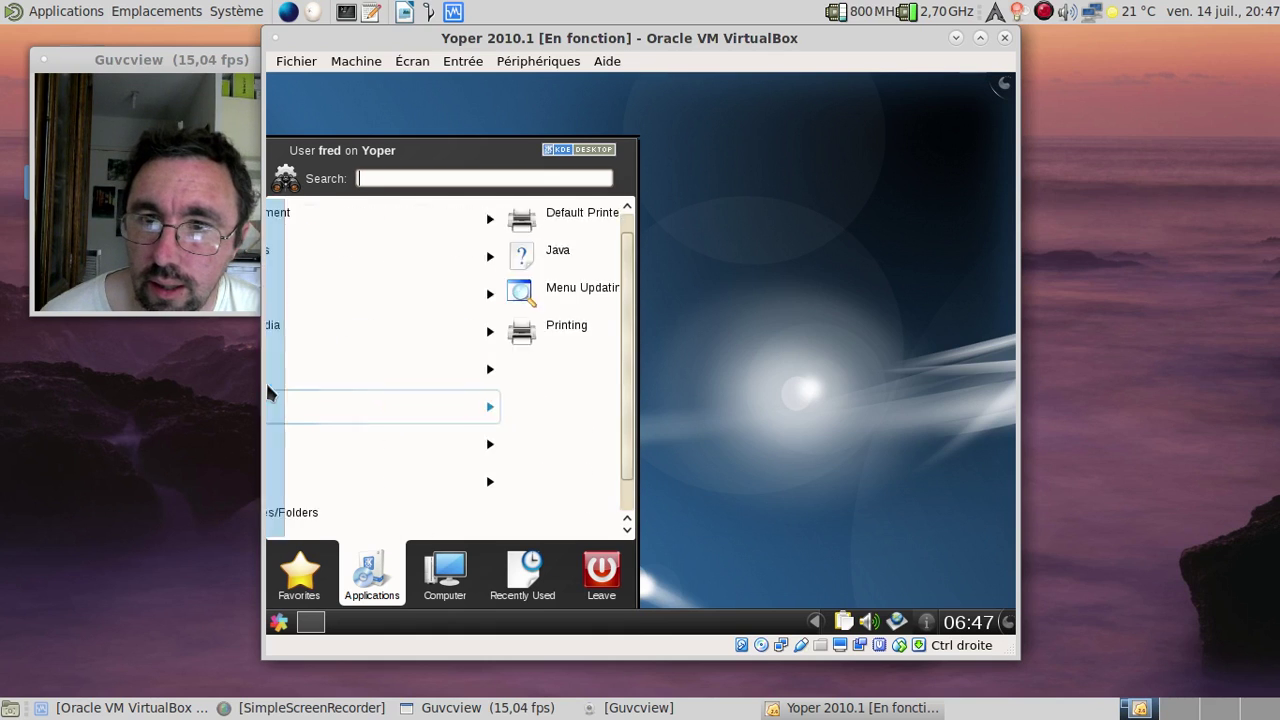
left_click(367, 445)
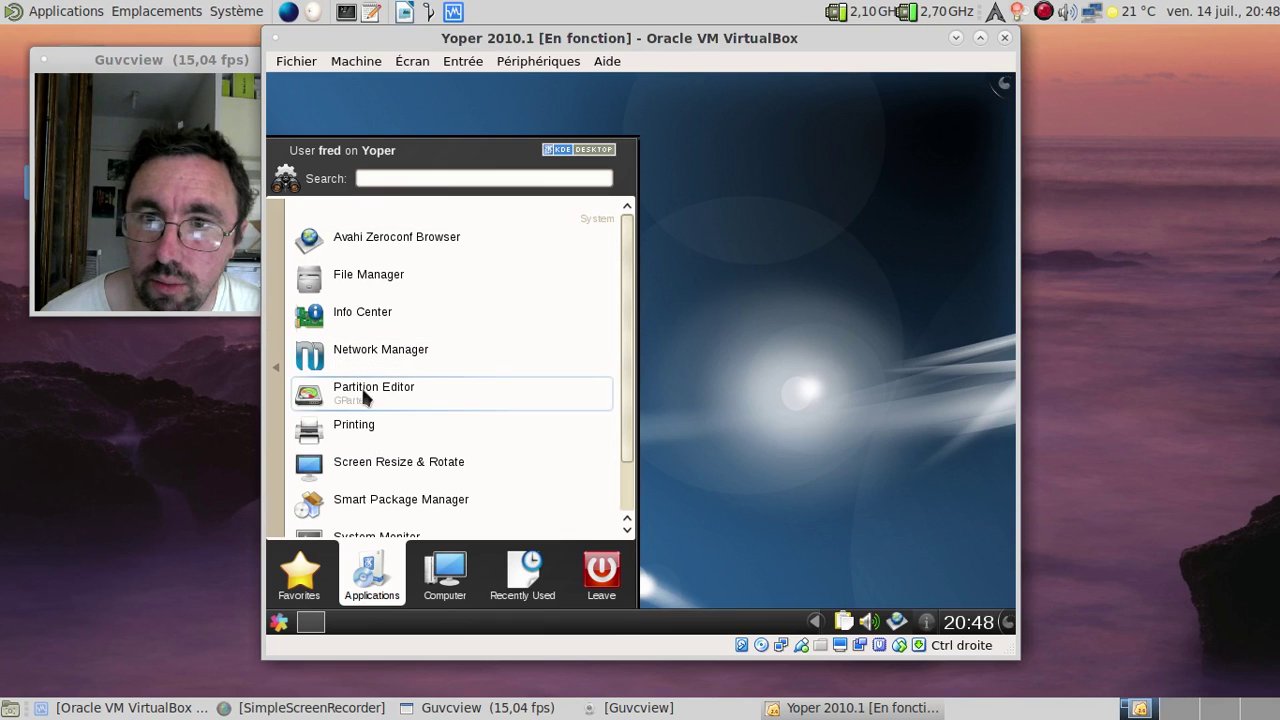
scroll(389, 434, "down", 1)
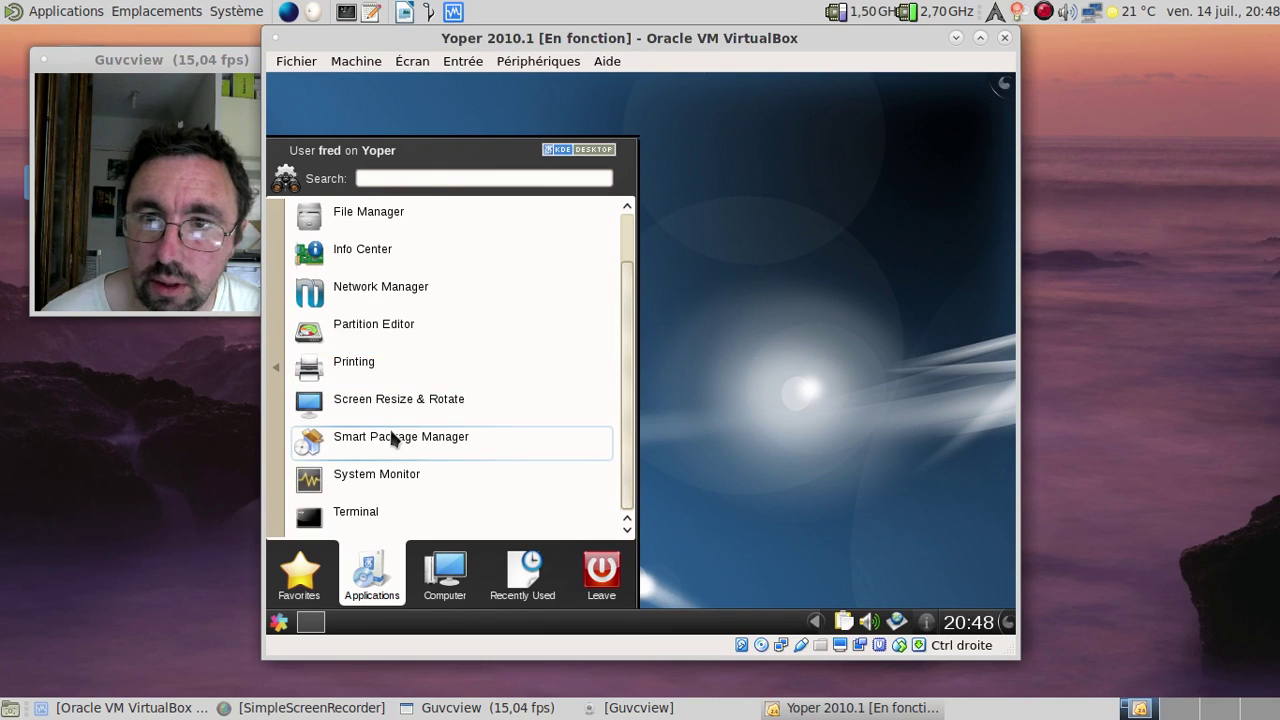
left_click(392, 438)
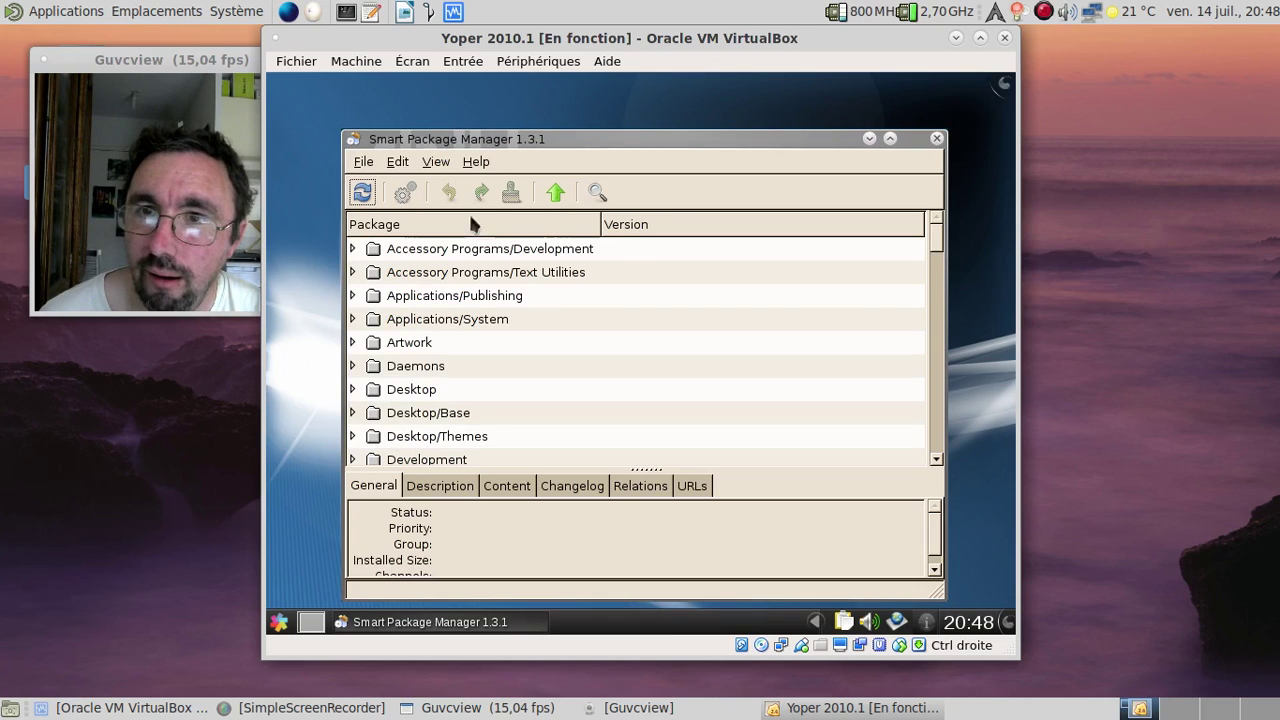
Step: View Smart Package Manager's About information showing version 1.3.1
left_click(478, 162)
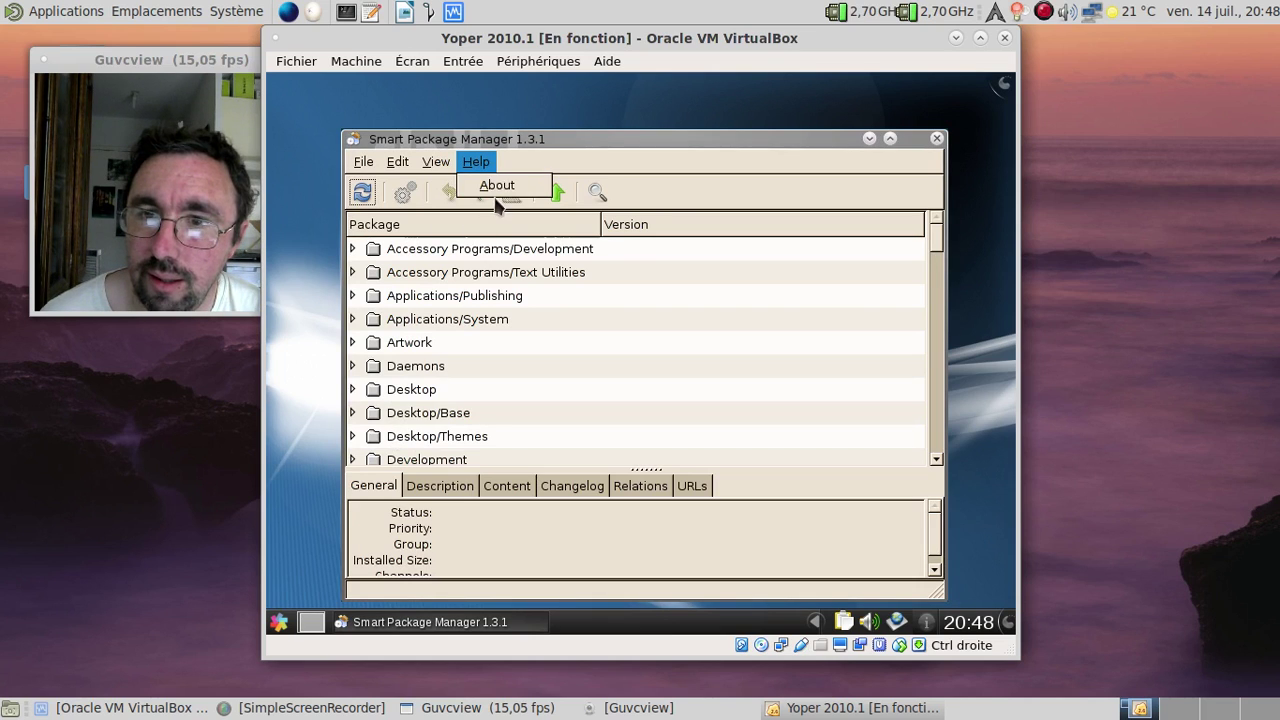
left_click(497, 186)
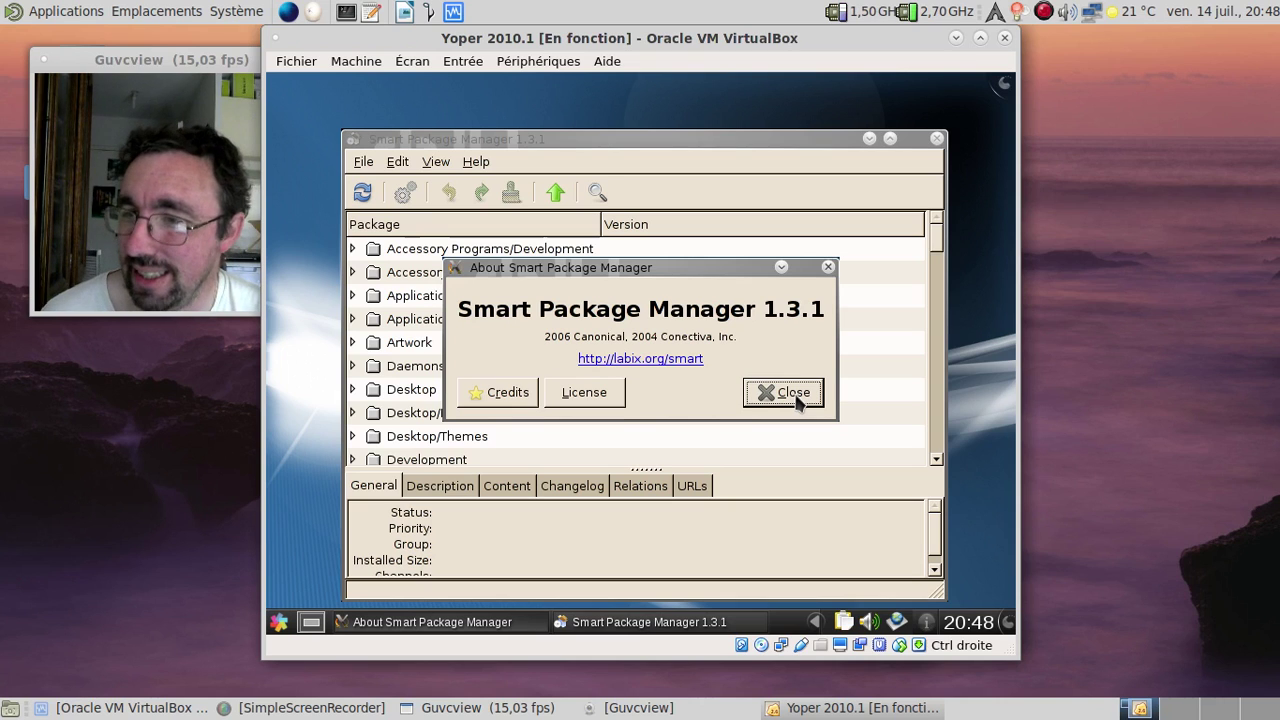
left_click(797, 399)
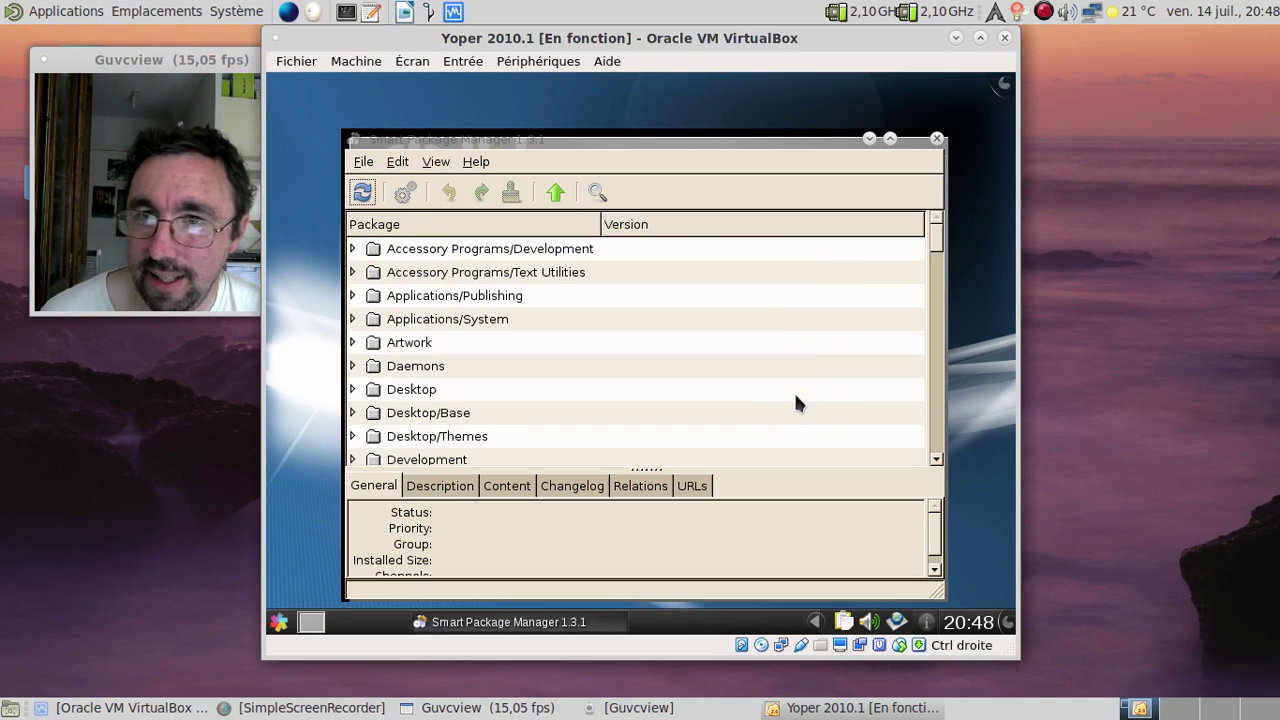
Step: Refresh the package channels, dismiss the file-not-found error, and close the manager
left_click(366, 194)
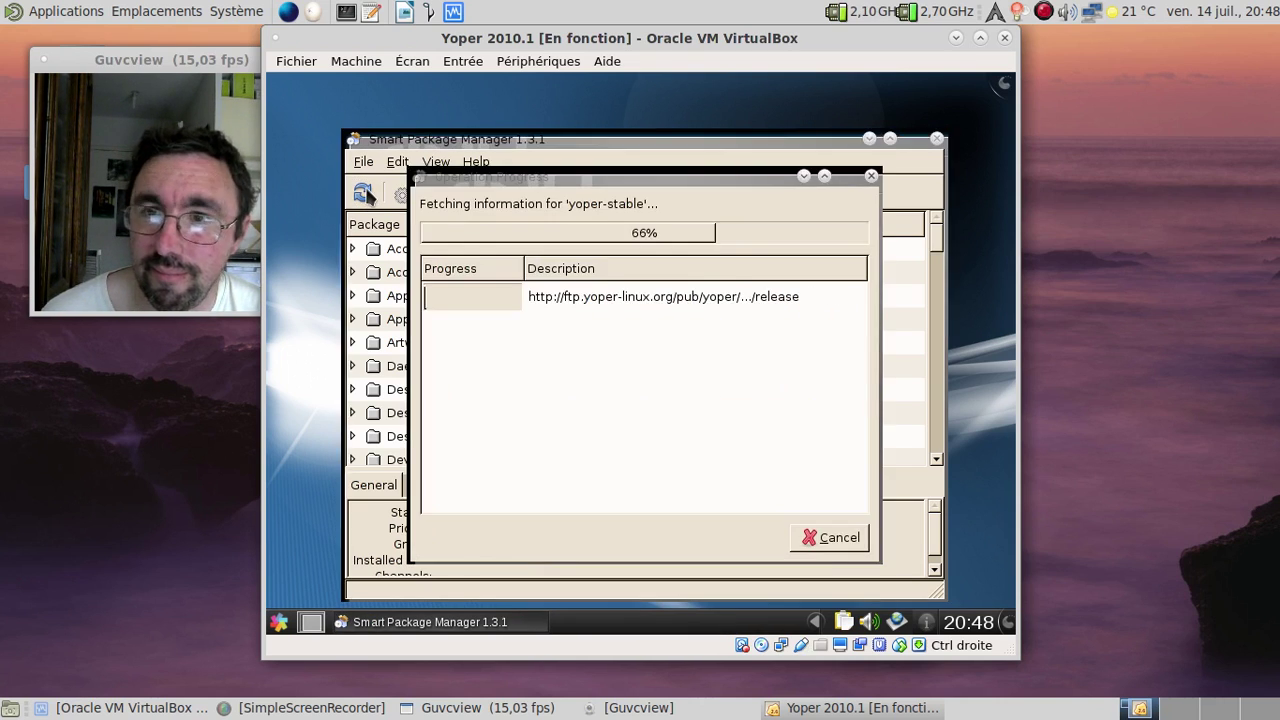
left_click(798, 382)
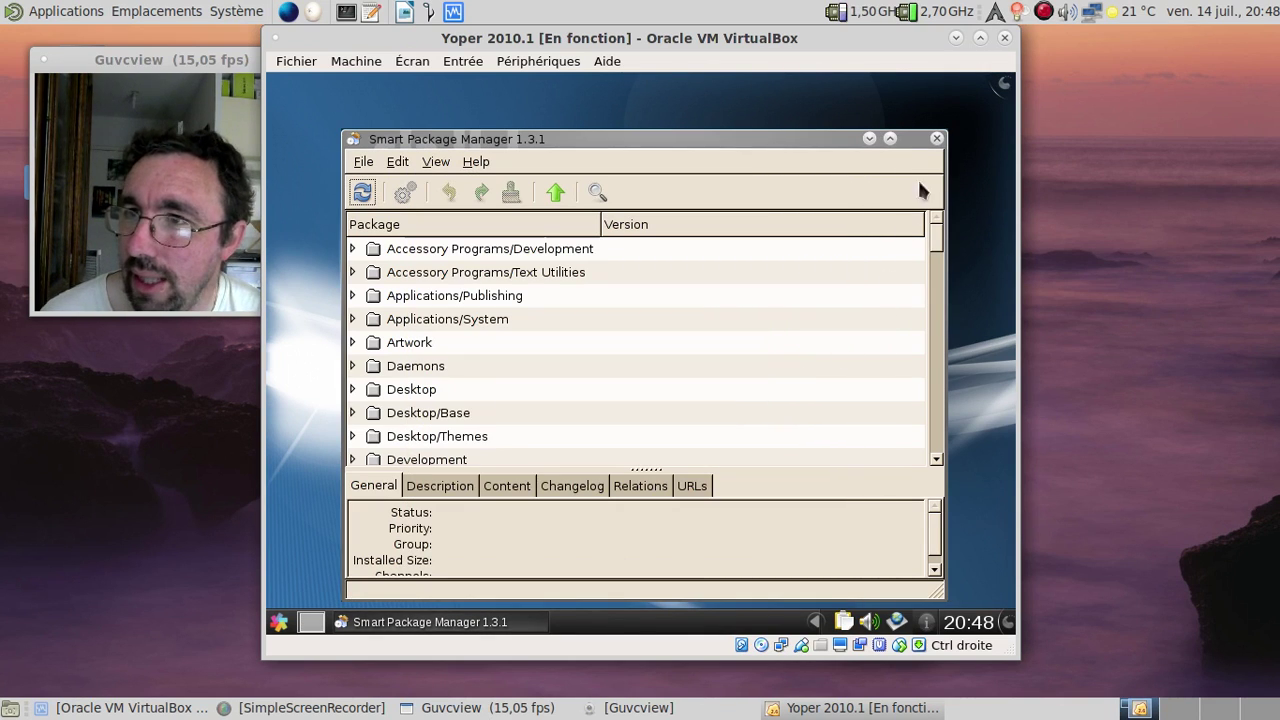
left_click(936, 139)
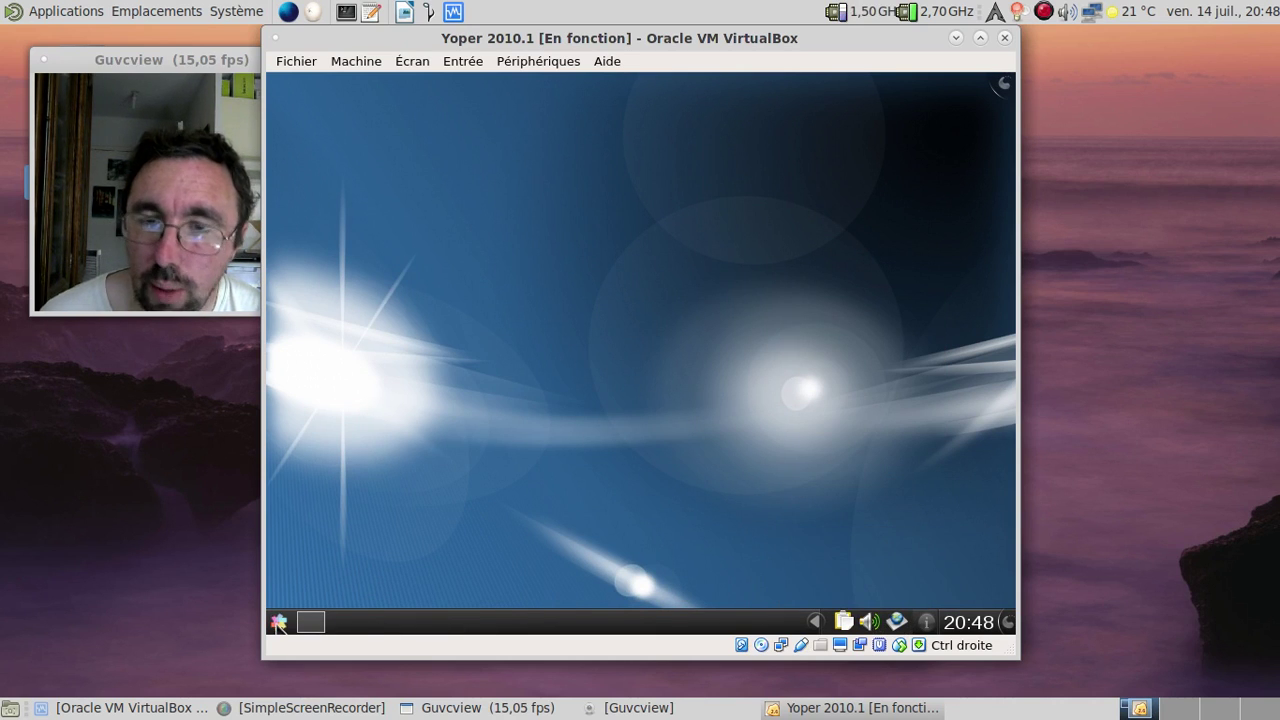
Step: Search the launcher for 'fire' and start Firefox Web Browser
left_click(278, 622)
type("fi")
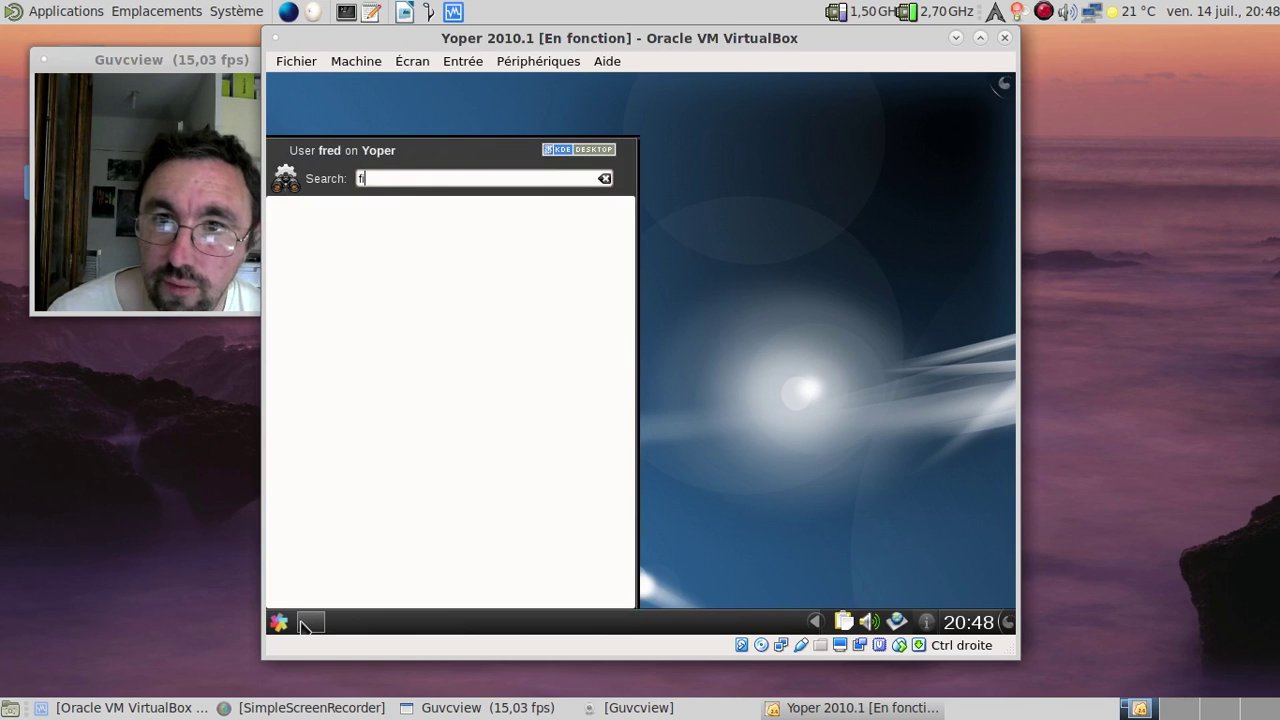
type("re")
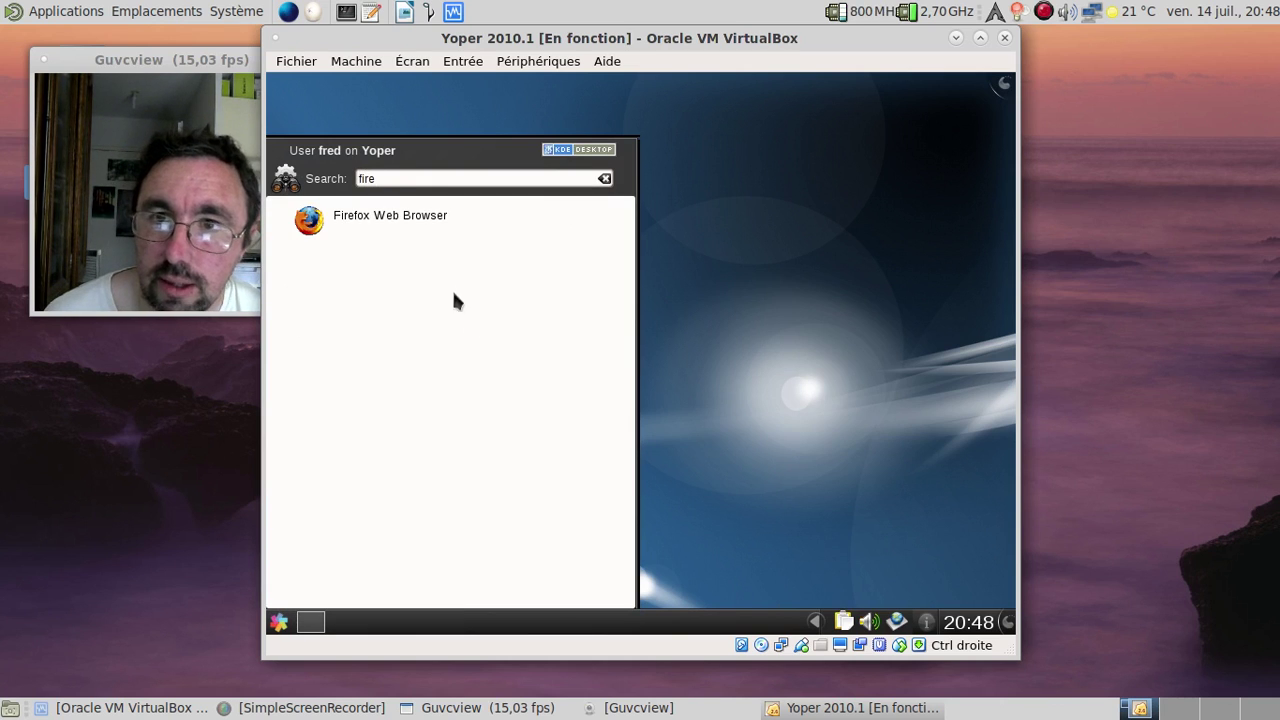
left_click(423, 221)
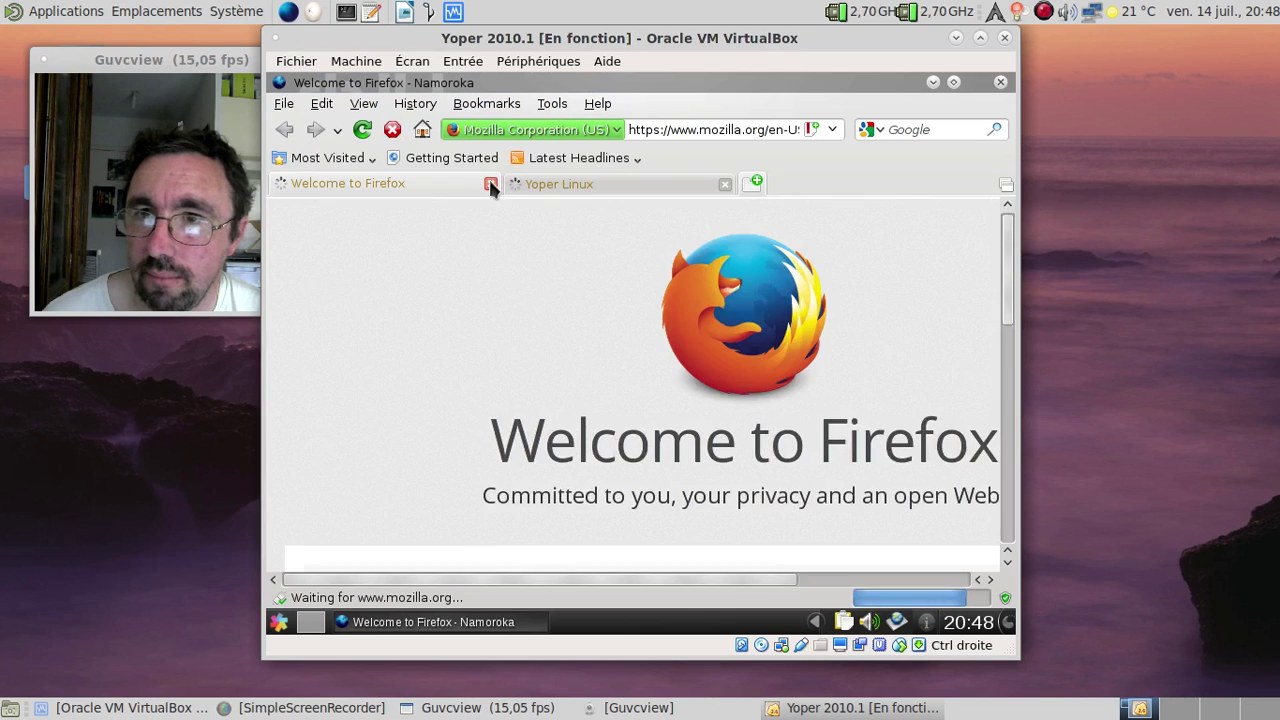
Step: Close the Welcome to Firefox tab and skim the Yoper Linux home page
left_click(490, 184)
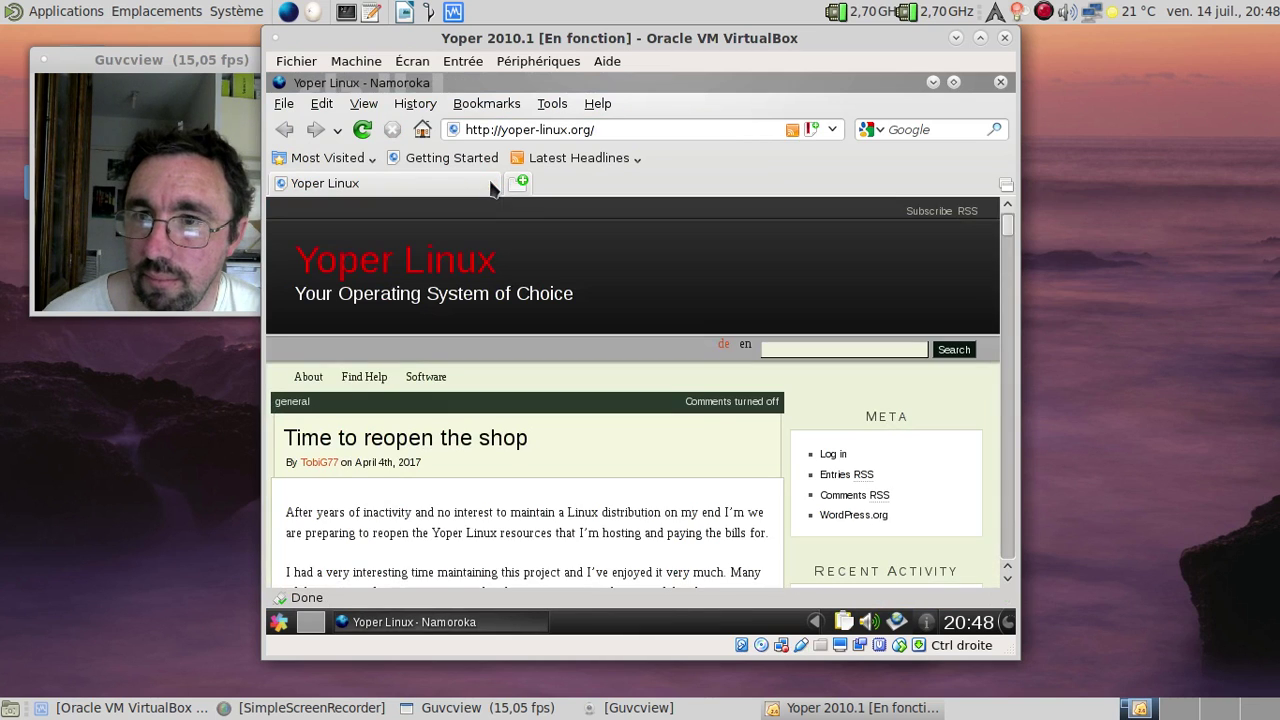
scroll(707, 390, "down", 15)
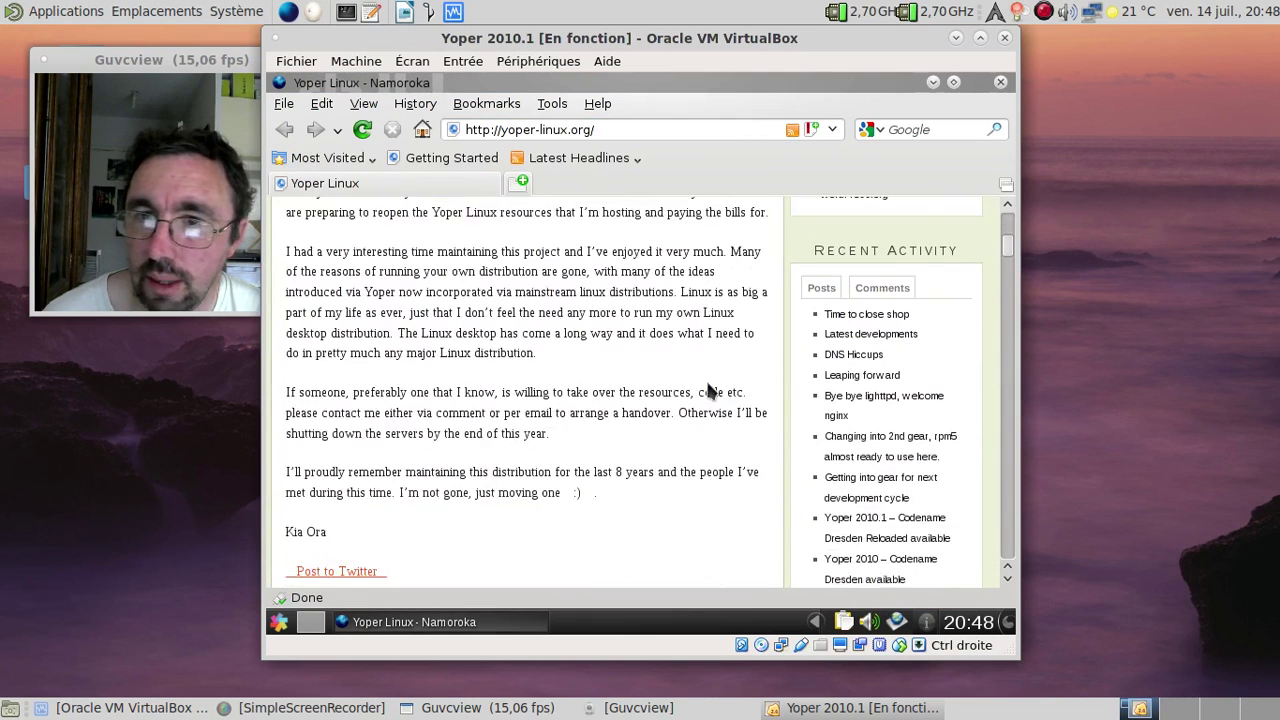
scroll(707, 390, "down", 15)
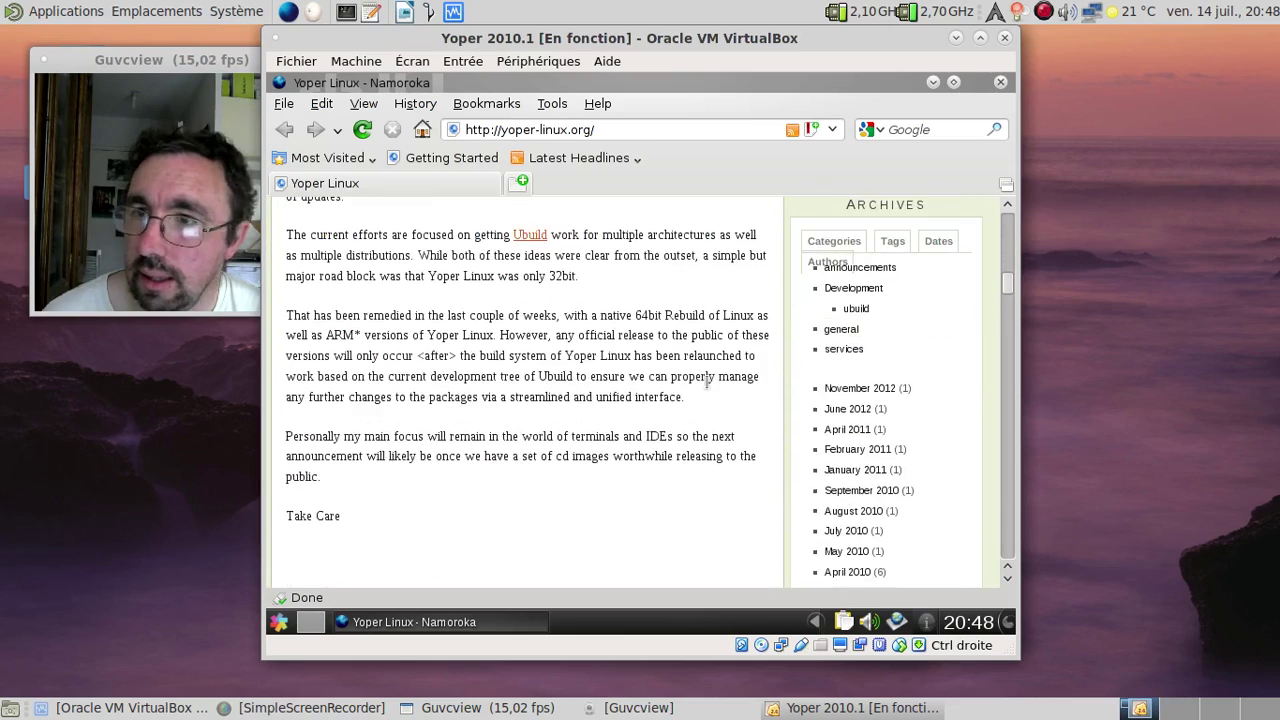
scroll(707, 390, "up", 8)
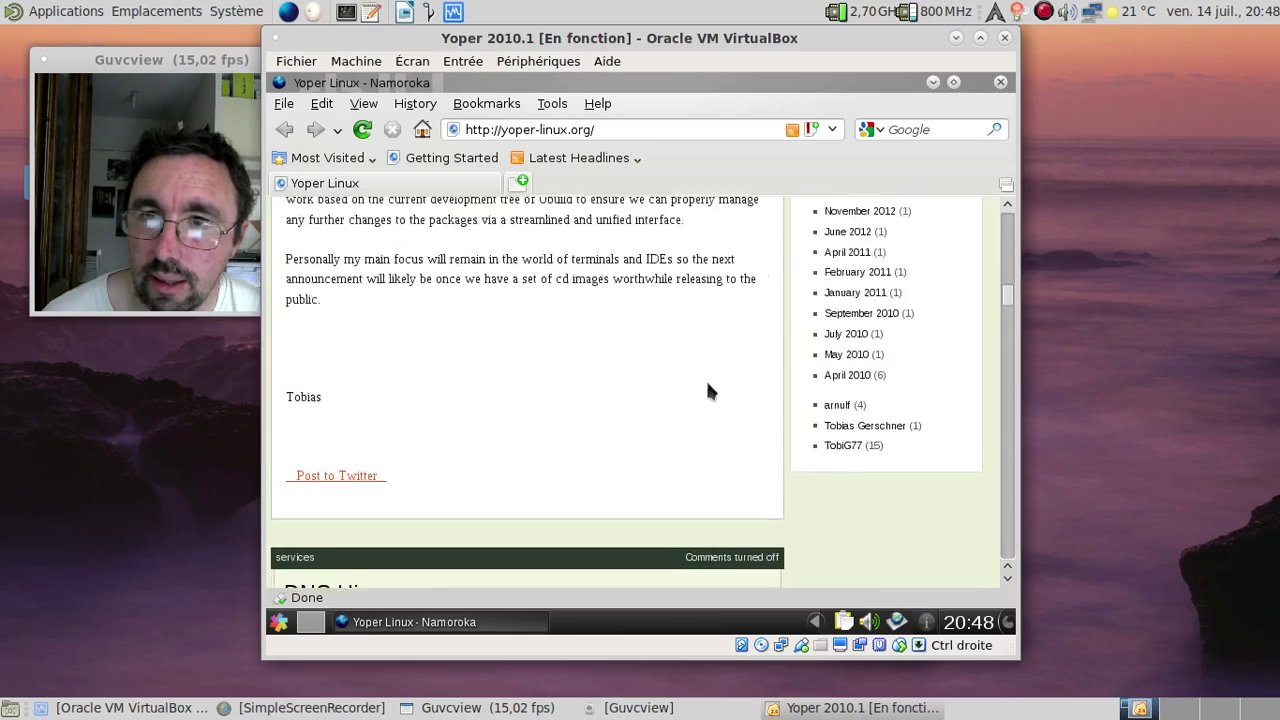
scroll(707, 380, "up", 10)
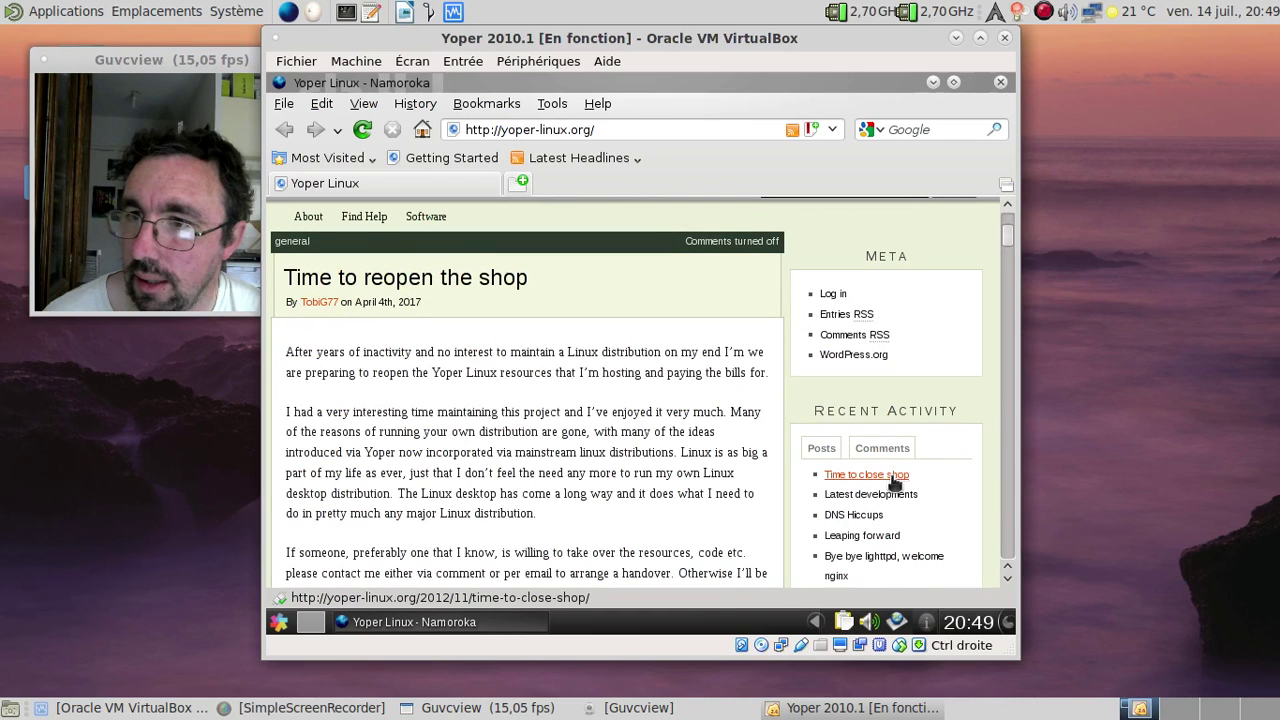
Step: Read the 'Time to close shop' post from Recent Activity, then close Firefox
left_click(892, 477)
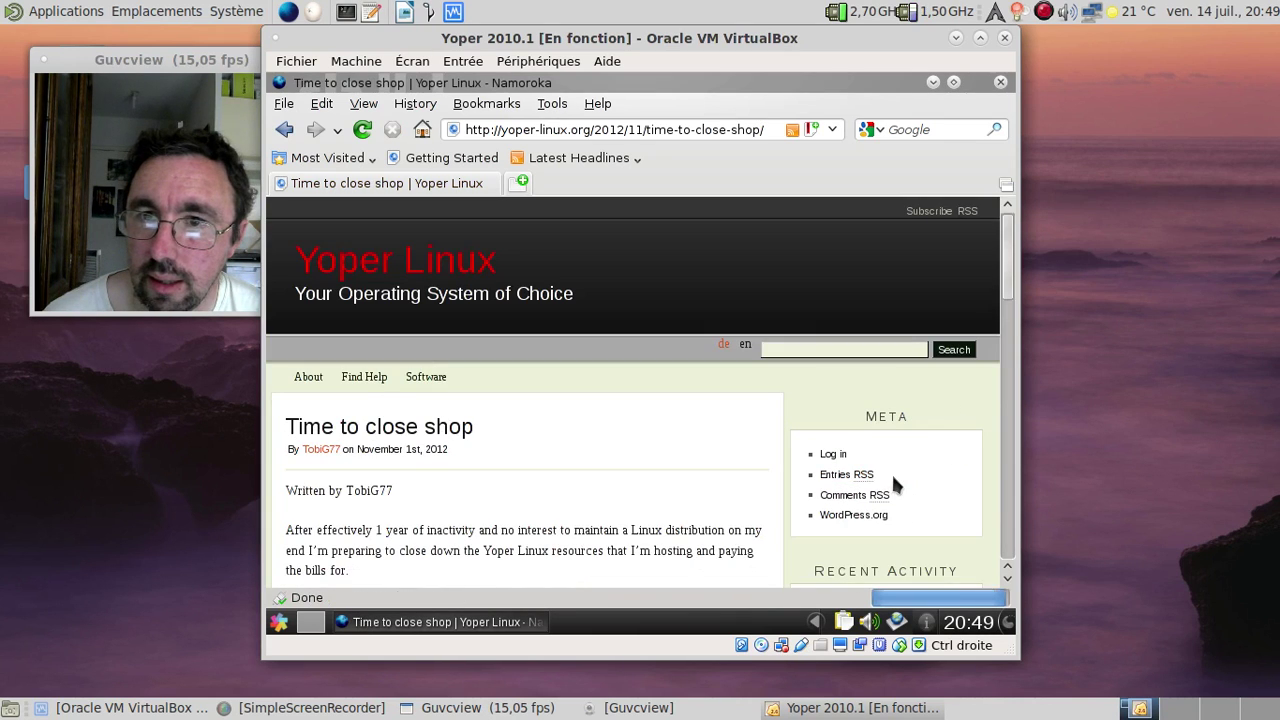
scroll(627, 441, "down", 2)
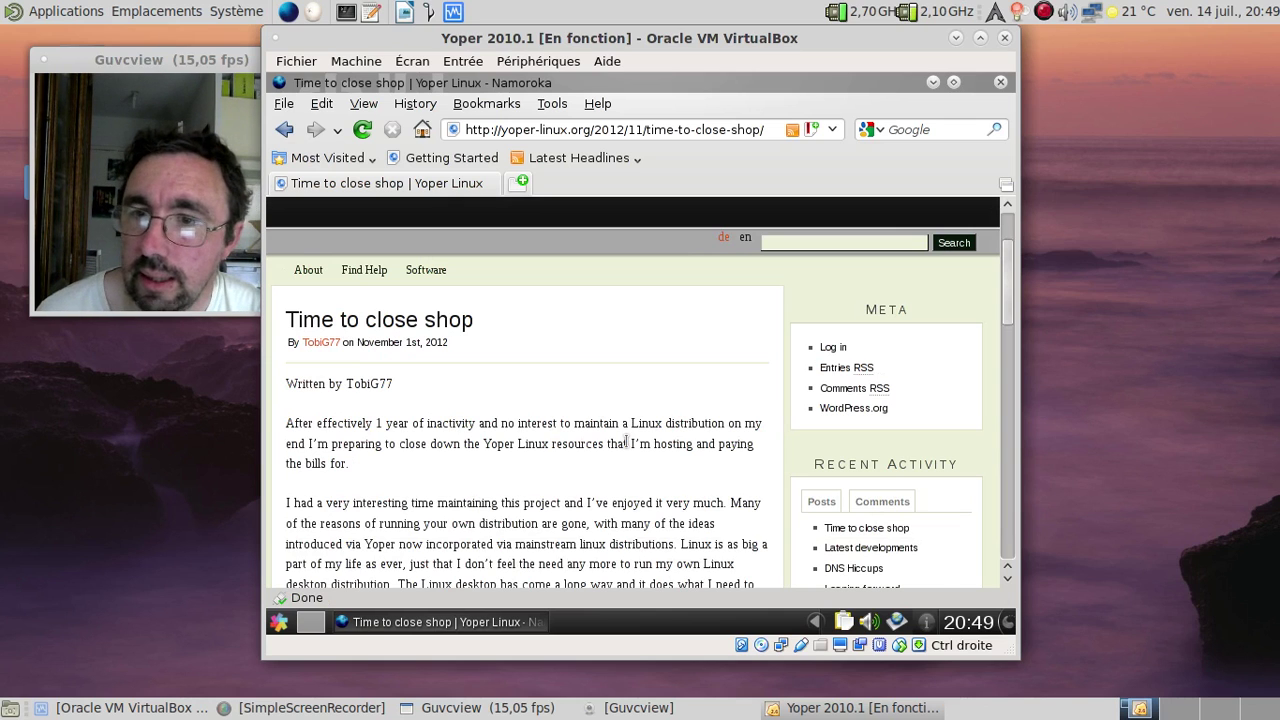
scroll(627, 441, "down", 7)
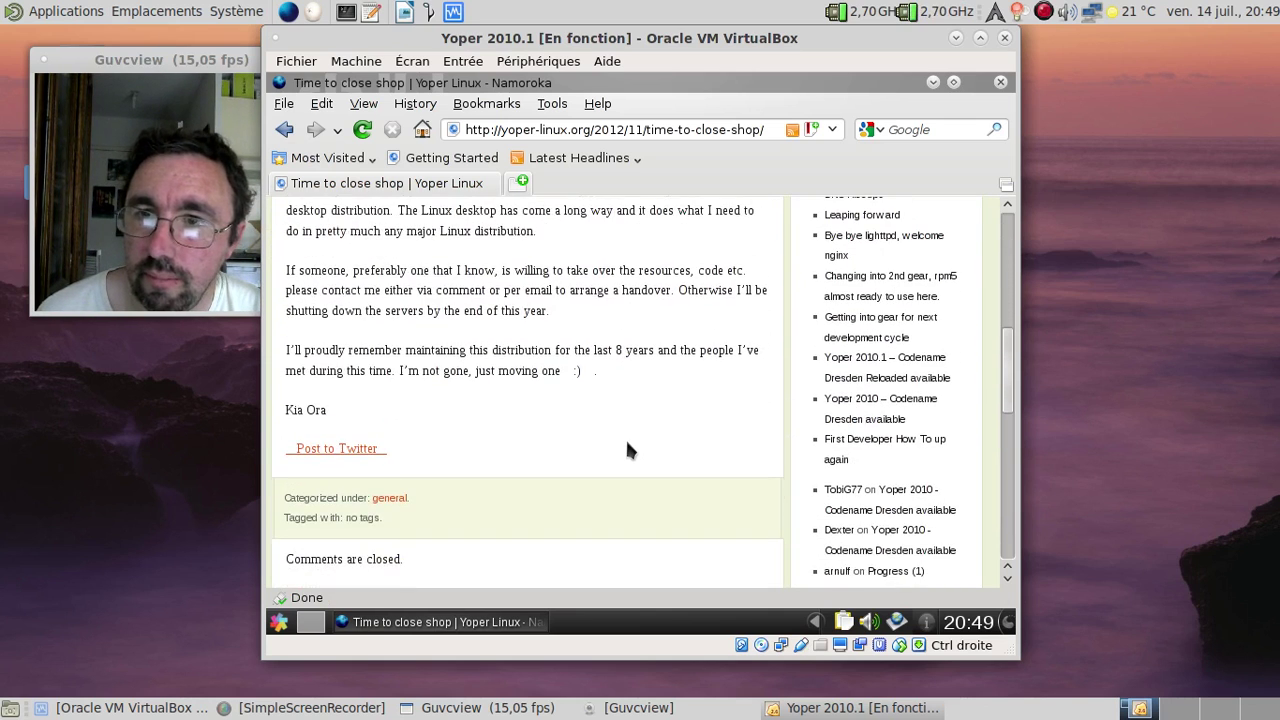
scroll(628, 450, "up", 8)
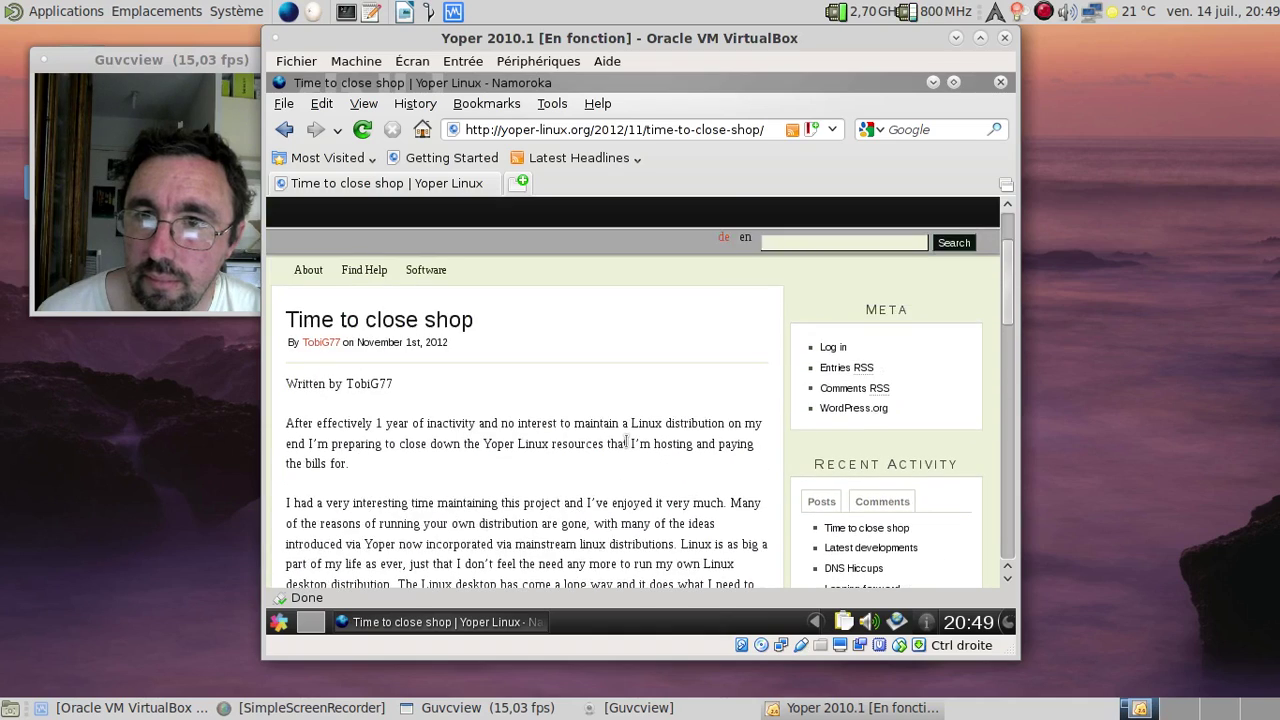
scroll(628, 450, "down", 3)
scroll(627, 441, "up", 2)
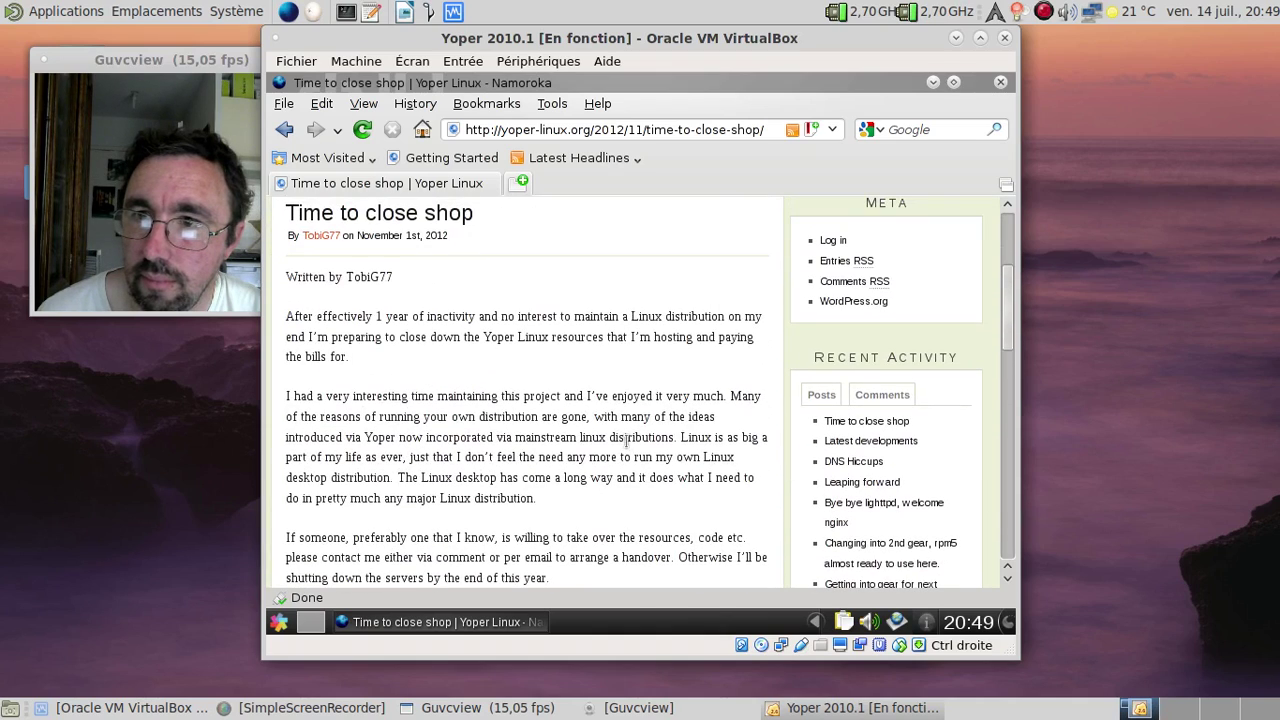
scroll(626, 440, "up", 3)
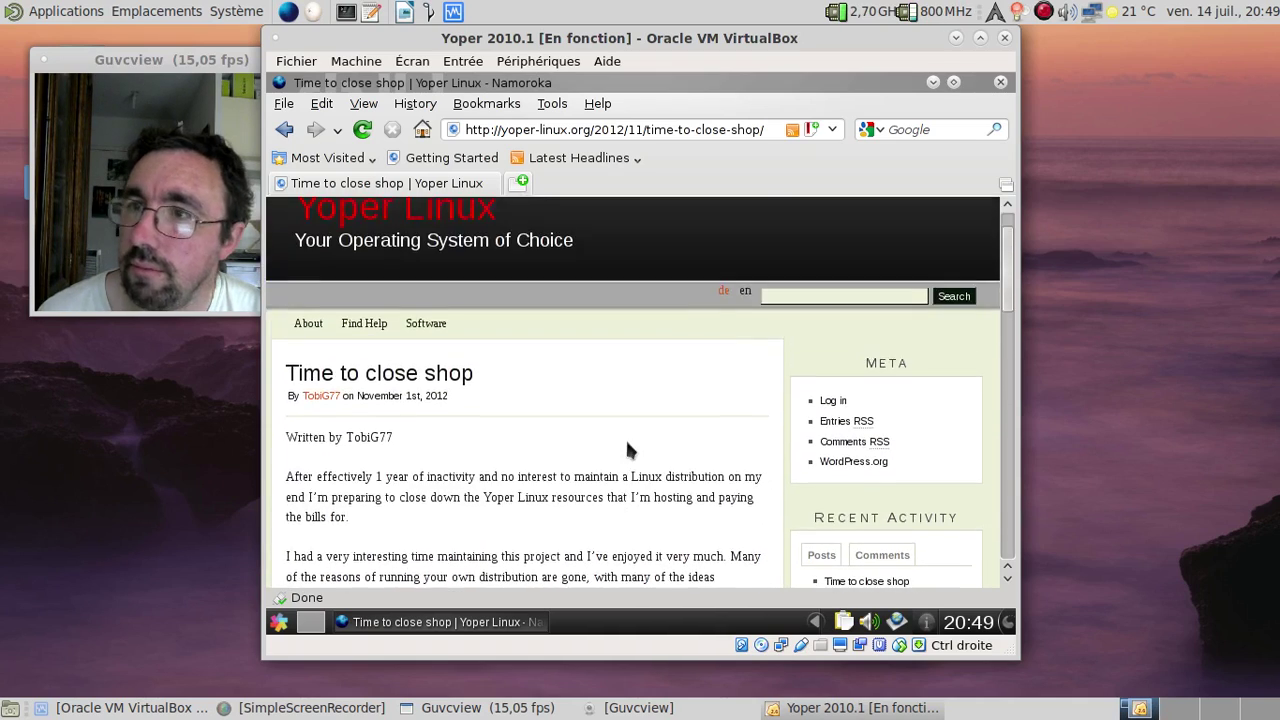
left_click(1001, 86)
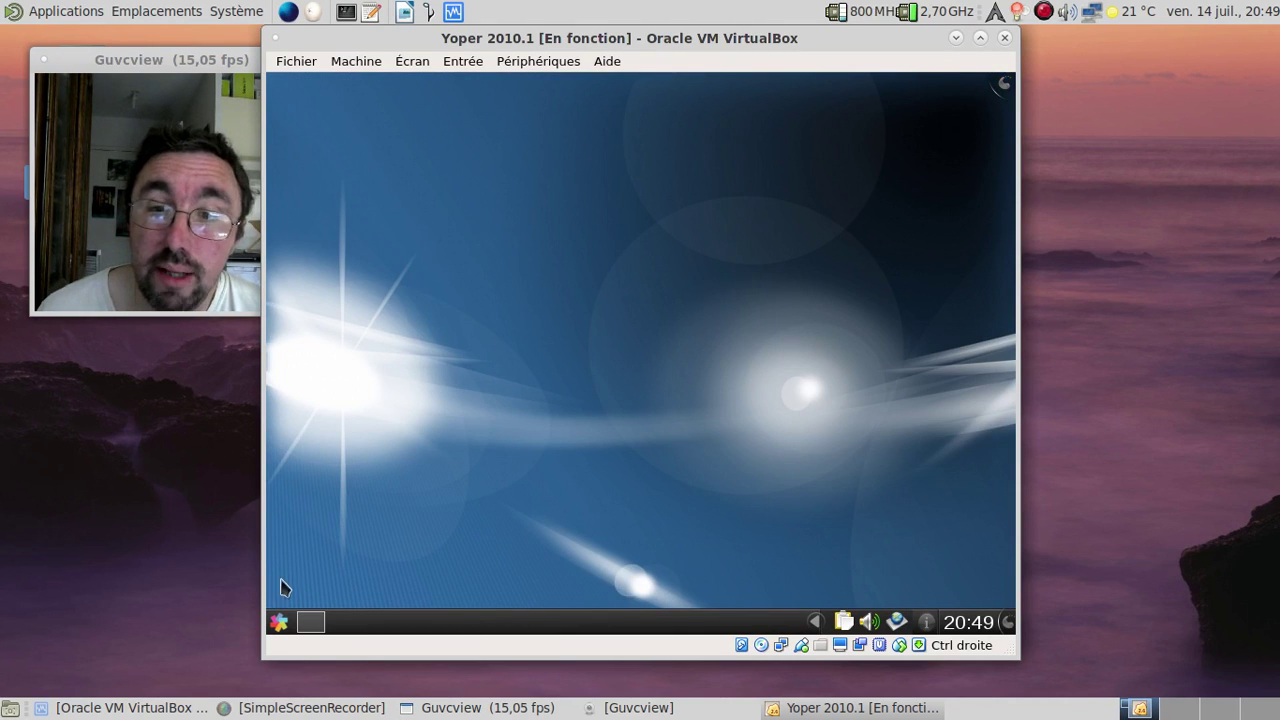
Step: Search the launcher for 'kword' and start KWord with an empty document
left_click(282, 622)
type("kw")
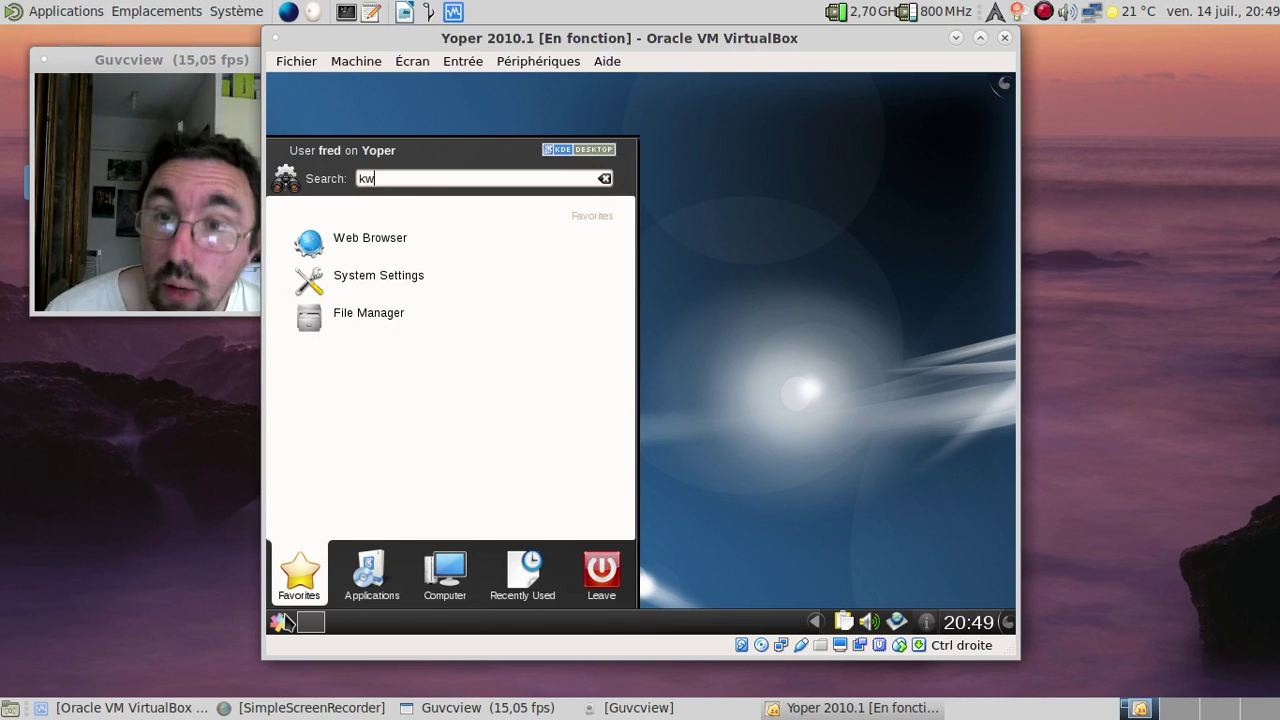
key("BackSpace")
type("o")
key("BackSpace")
key("BackSpace")
type("word")
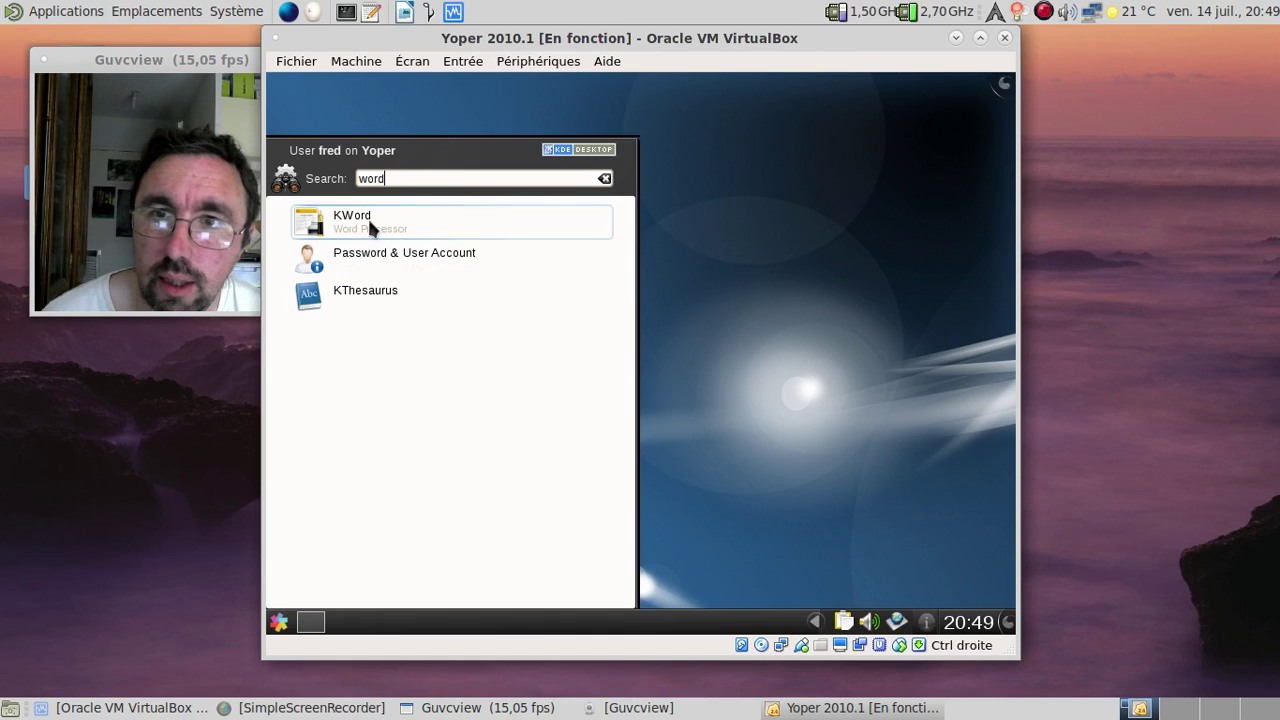
left_click(369, 224)
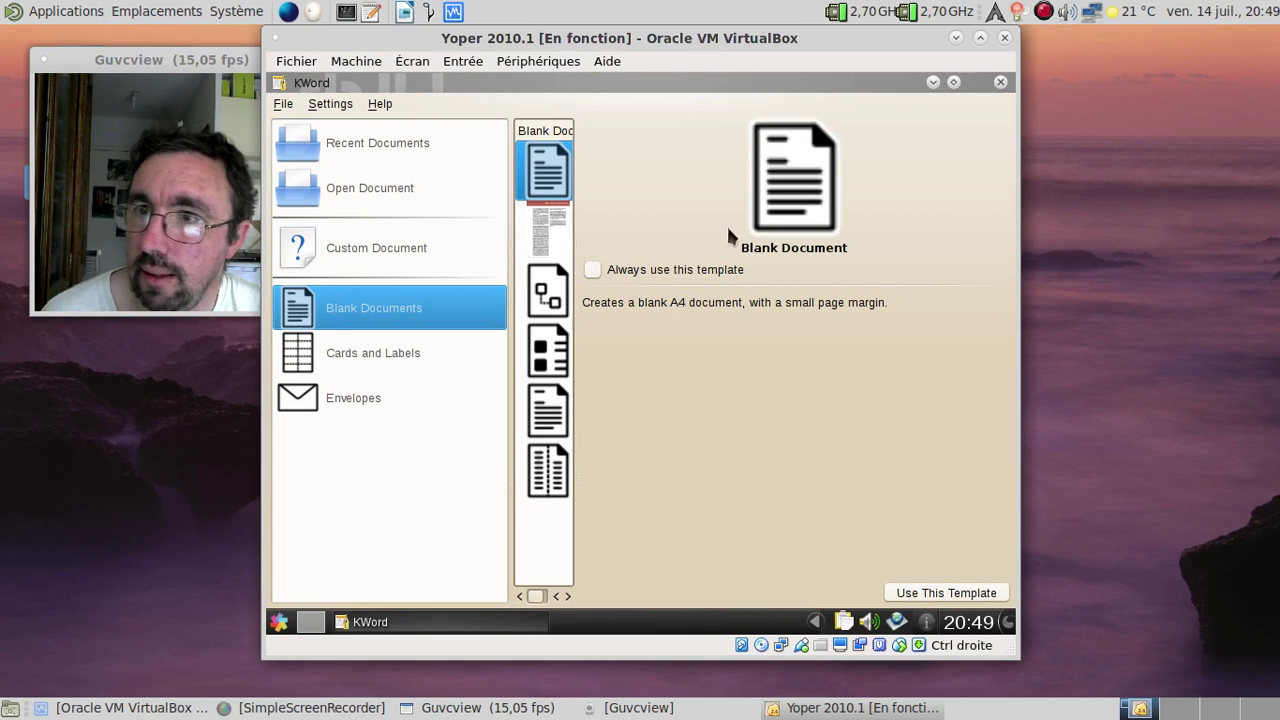
left_click(967, 596)
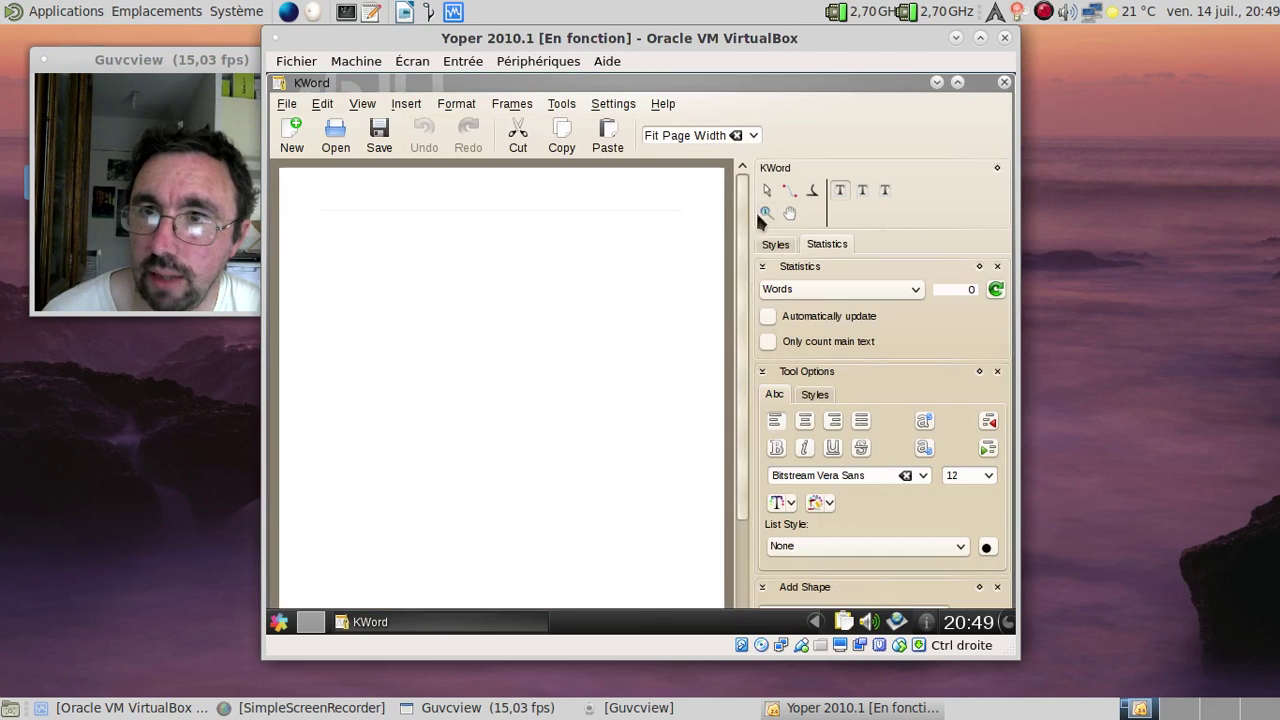
Step: Check KWord's version 2.2.1 under Help > About KWord, then close KWord
left_click(664, 104)
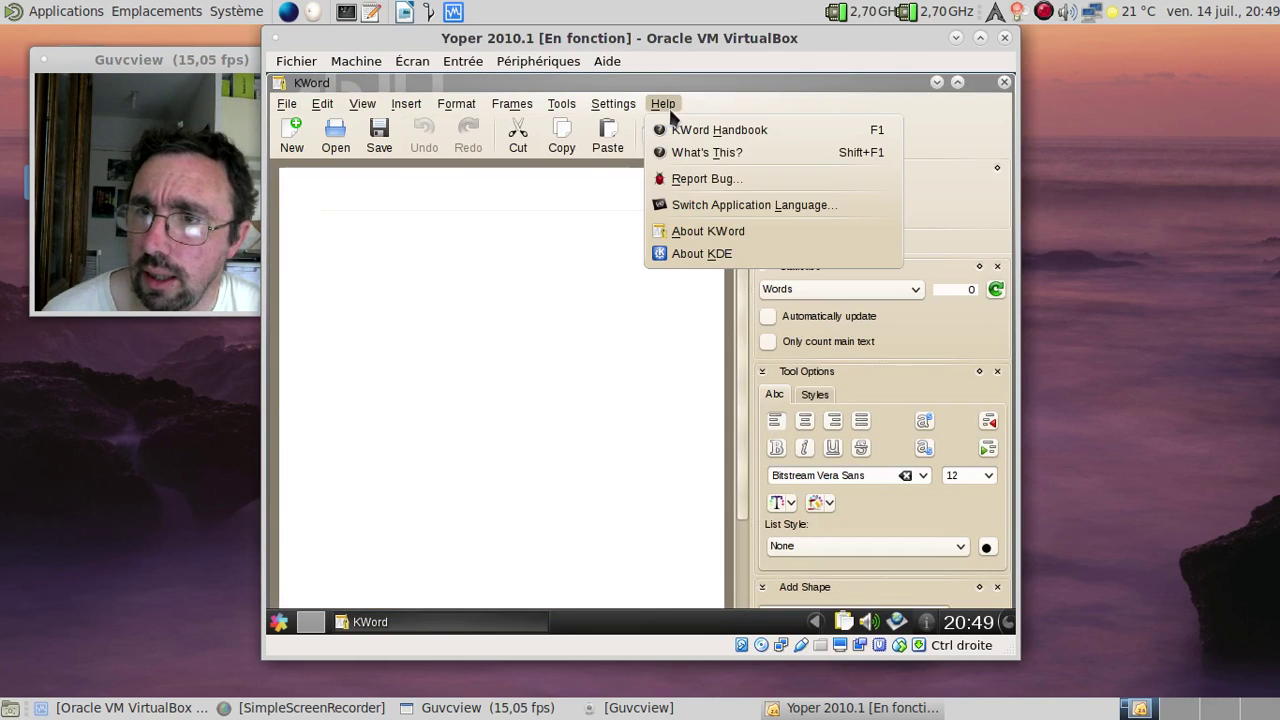
left_click(705, 230)
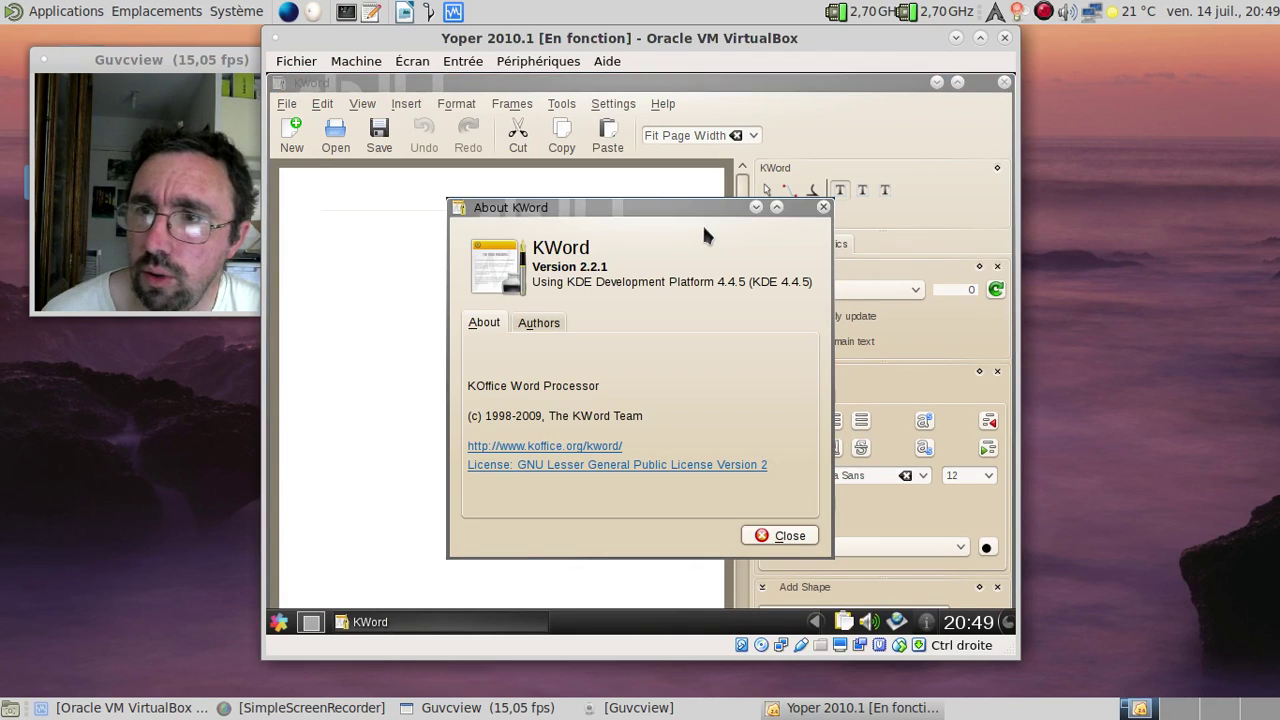
left_click(823, 207)
left_click(1005, 88)
Step: Browse the Office, System and Settings application categories in the Kickoff menu
left_click(279, 622)
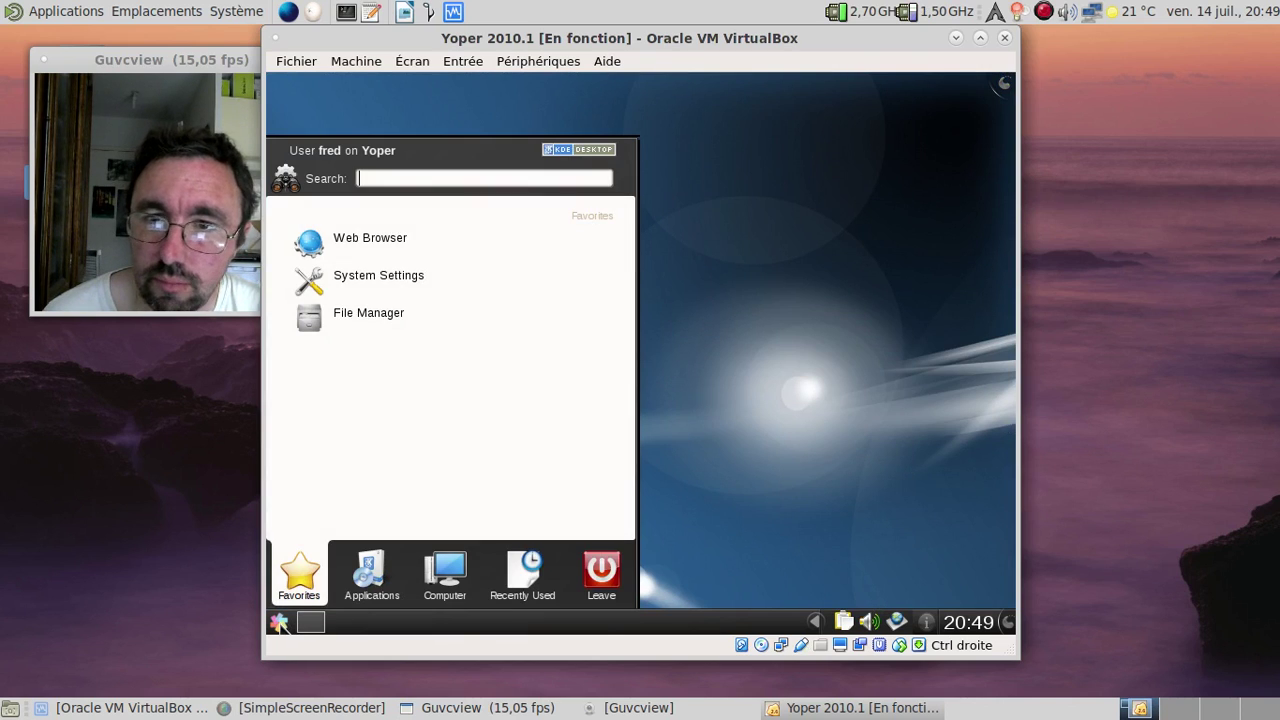
left_click(384, 567)
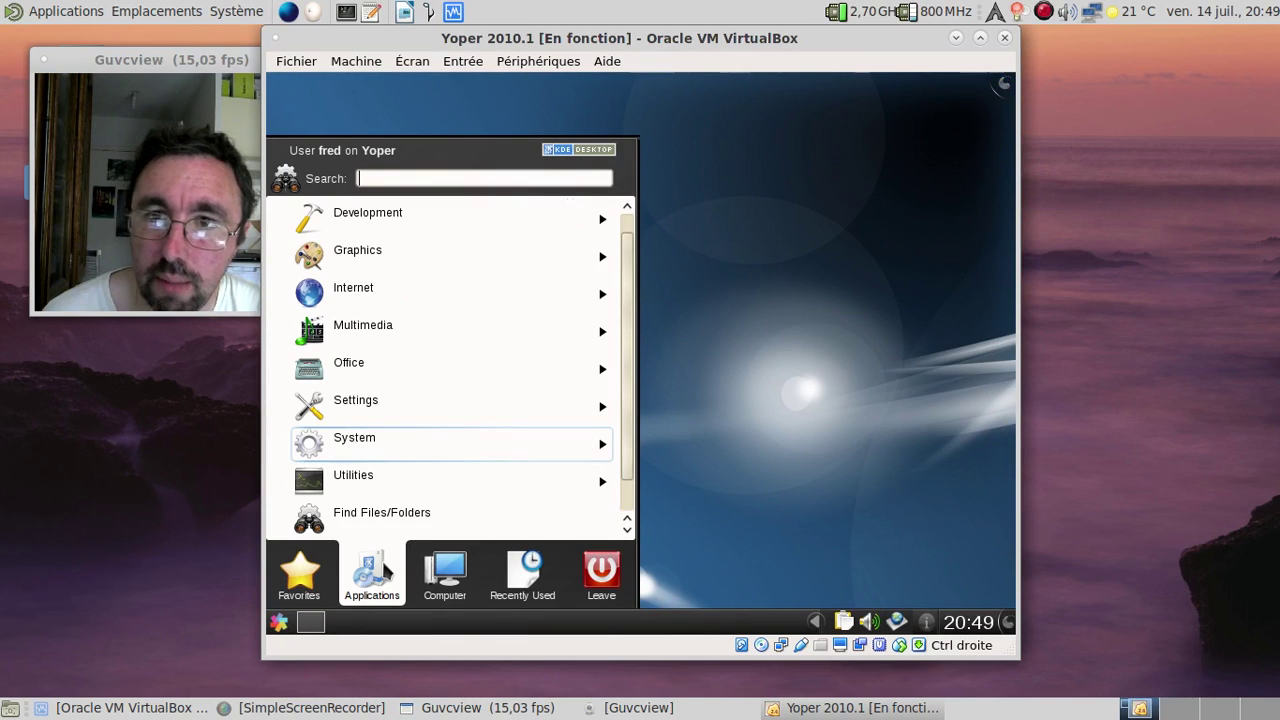
left_click(362, 382)
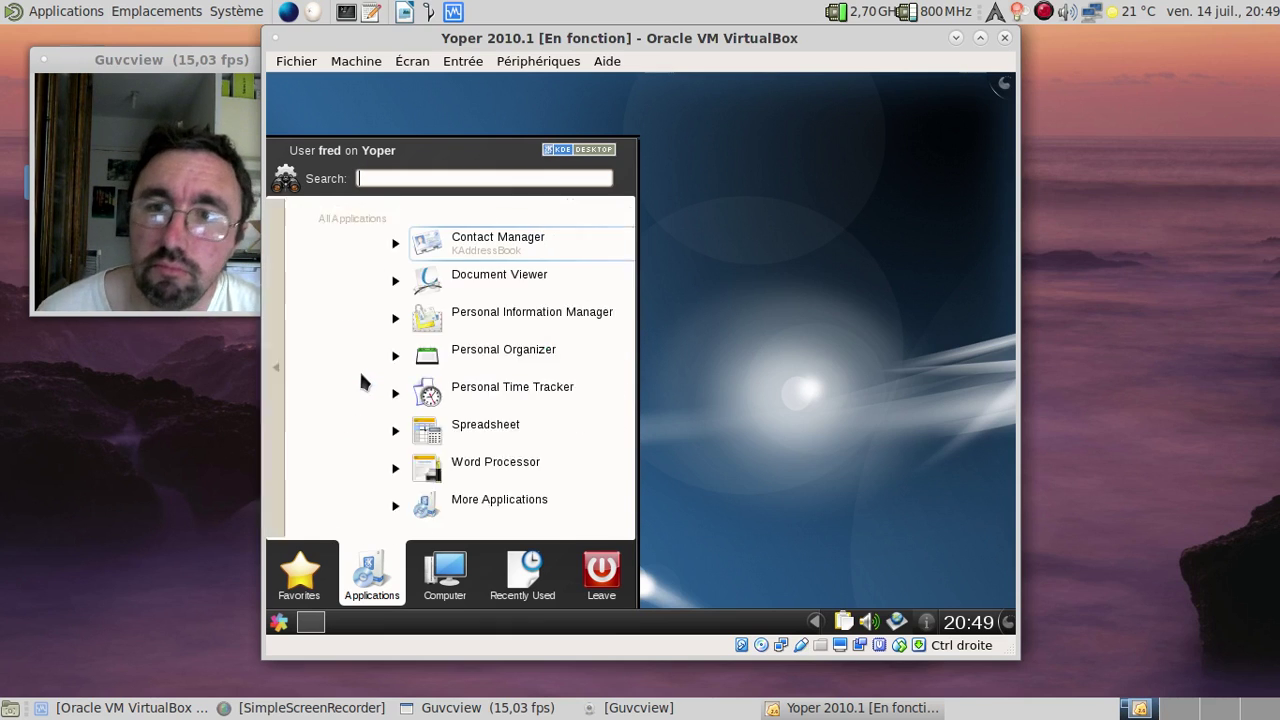
left_click(280, 374)
left_click(365, 437)
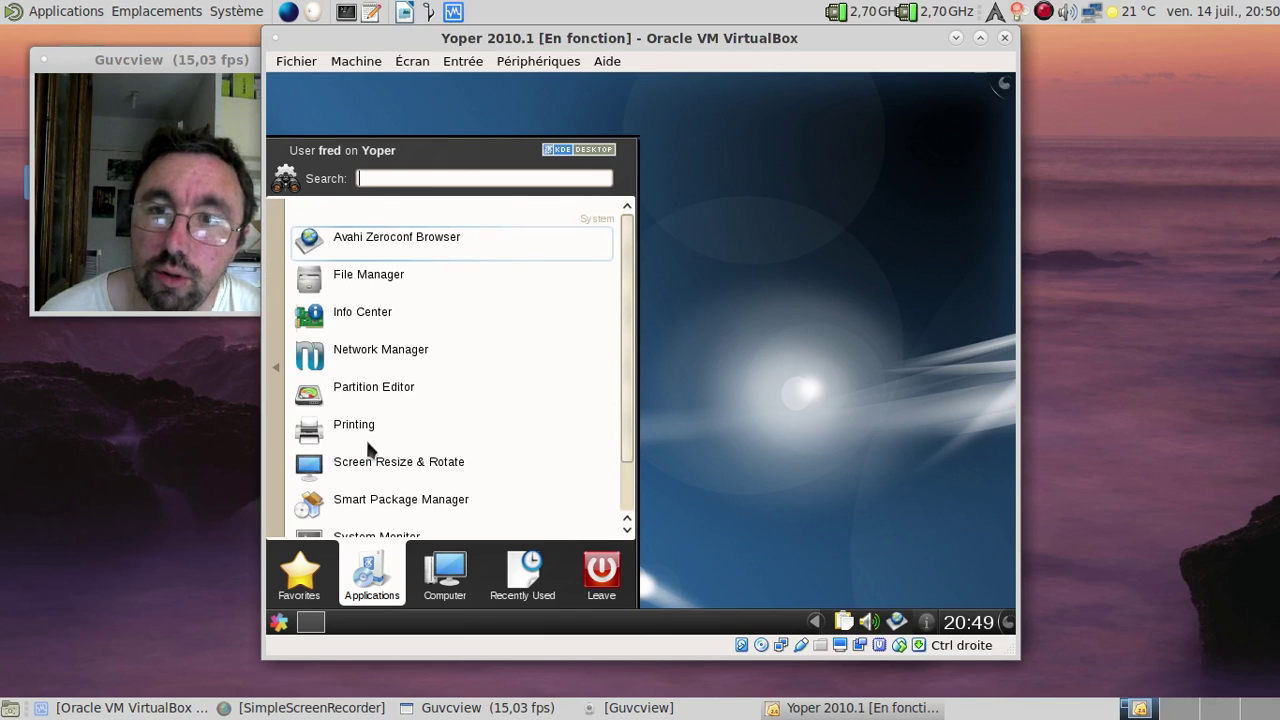
left_click(277, 352)
left_click(369, 410)
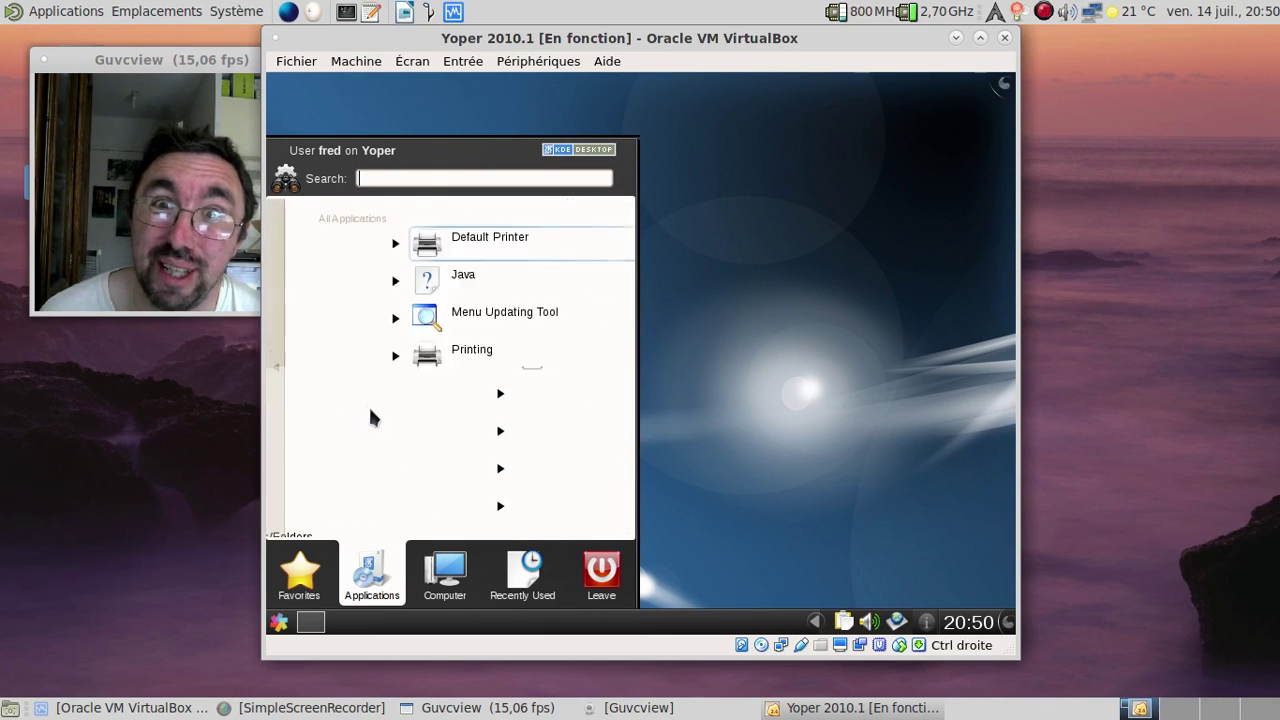
left_click(279, 371)
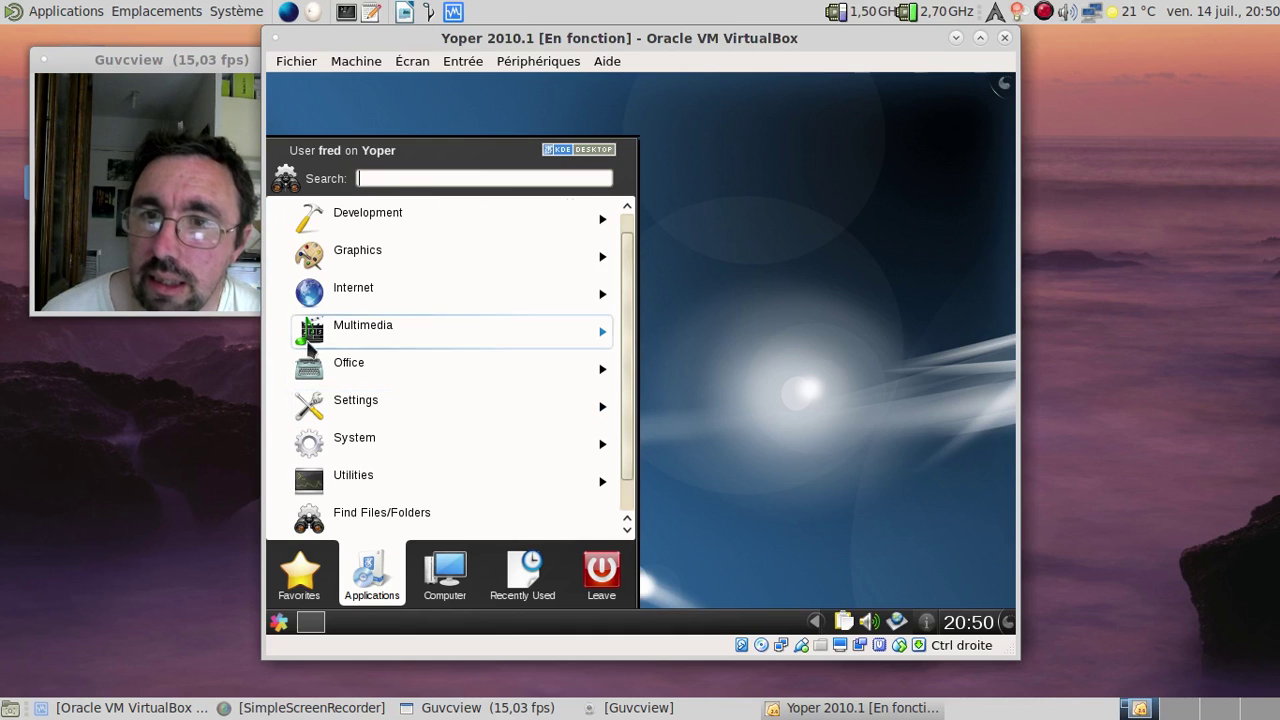
Step: Browse Graphics and its More Applications, then open Multimedia and launch Amarok
left_click(337, 253)
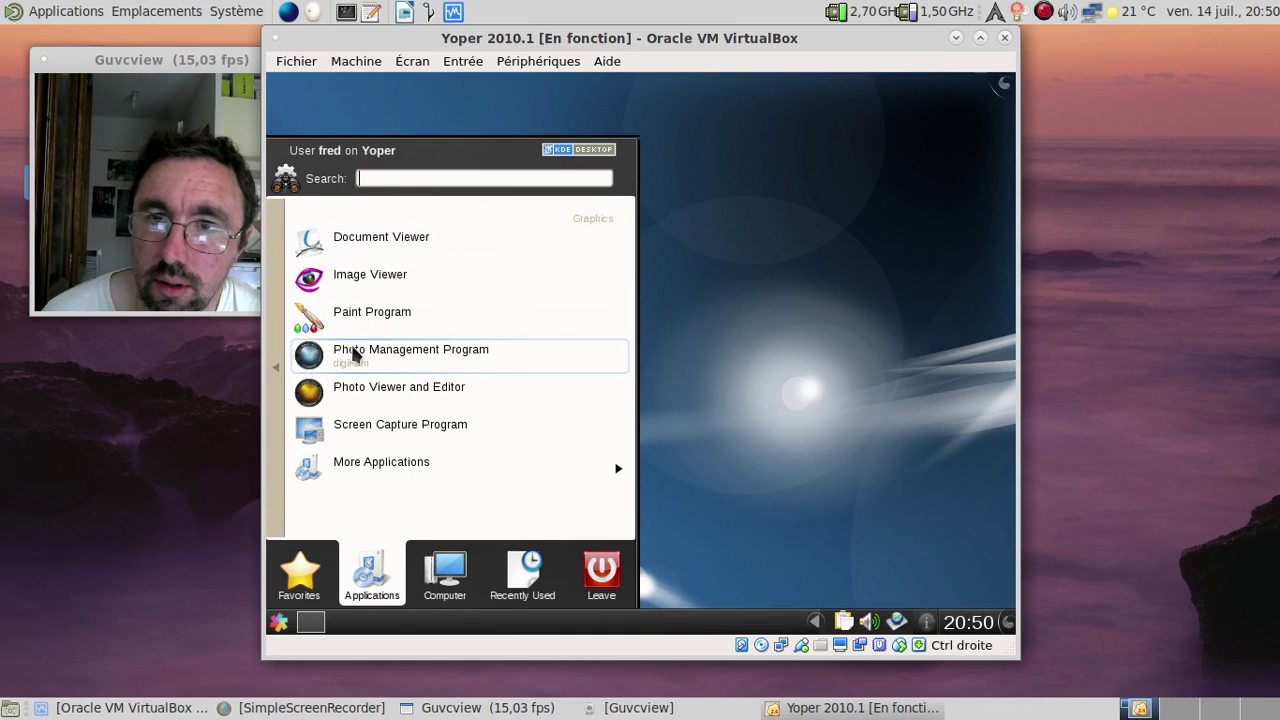
left_click(366, 460)
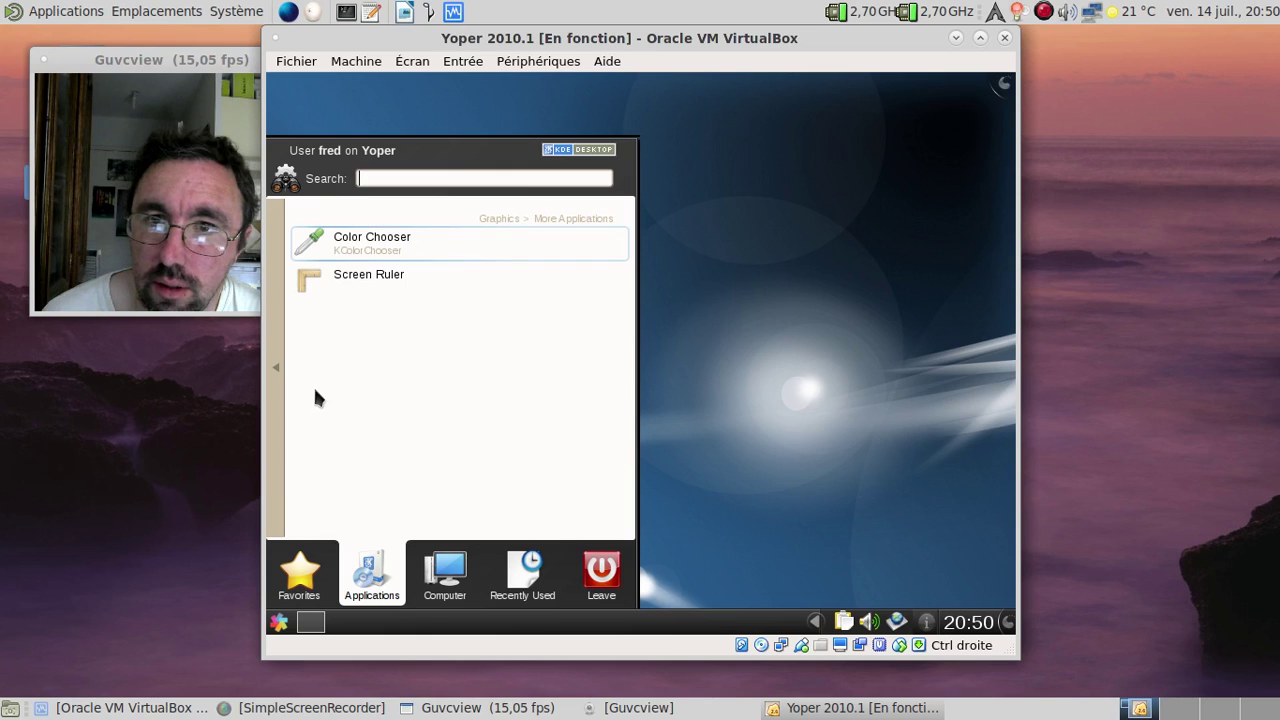
left_click(277, 370)
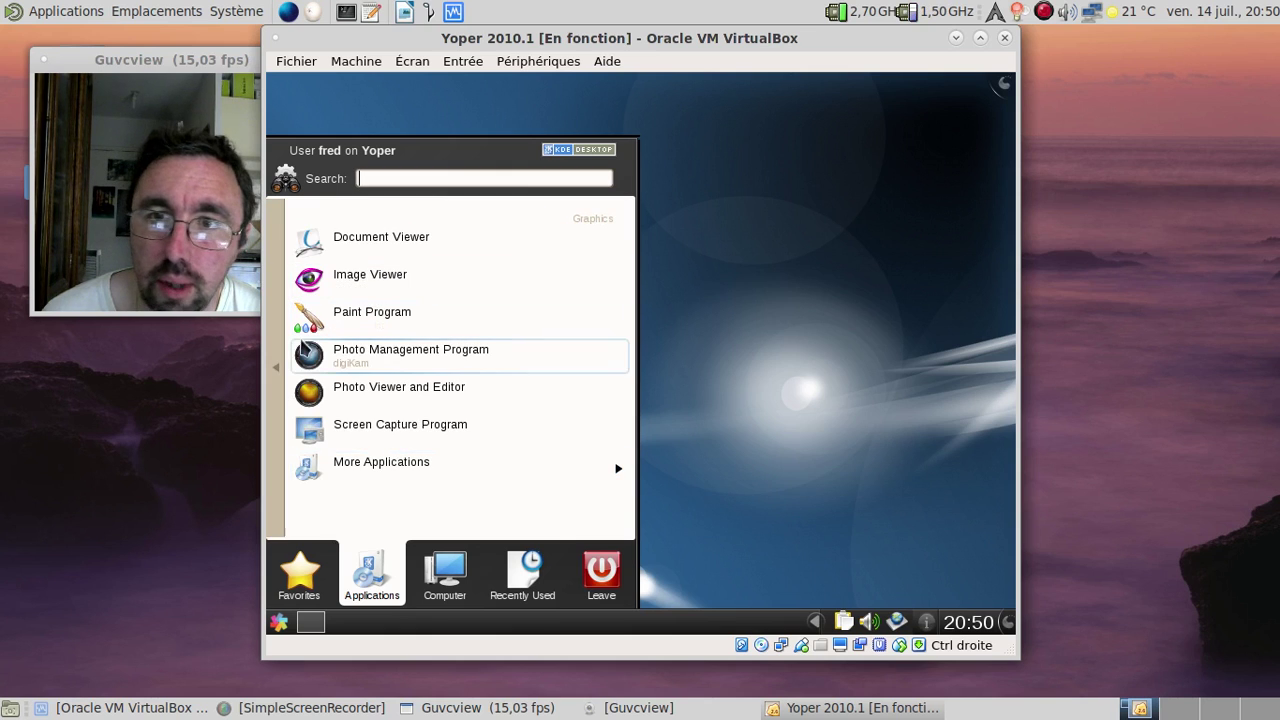
left_click(279, 363)
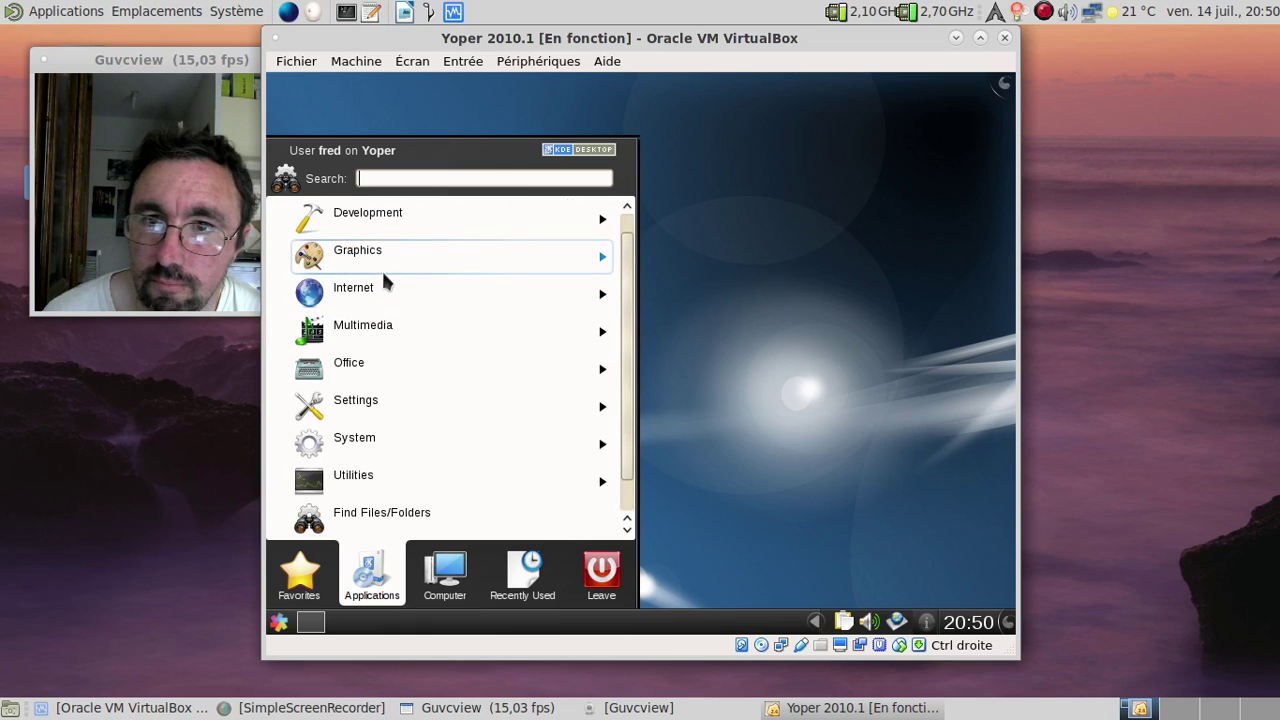
left_click(376, 341)
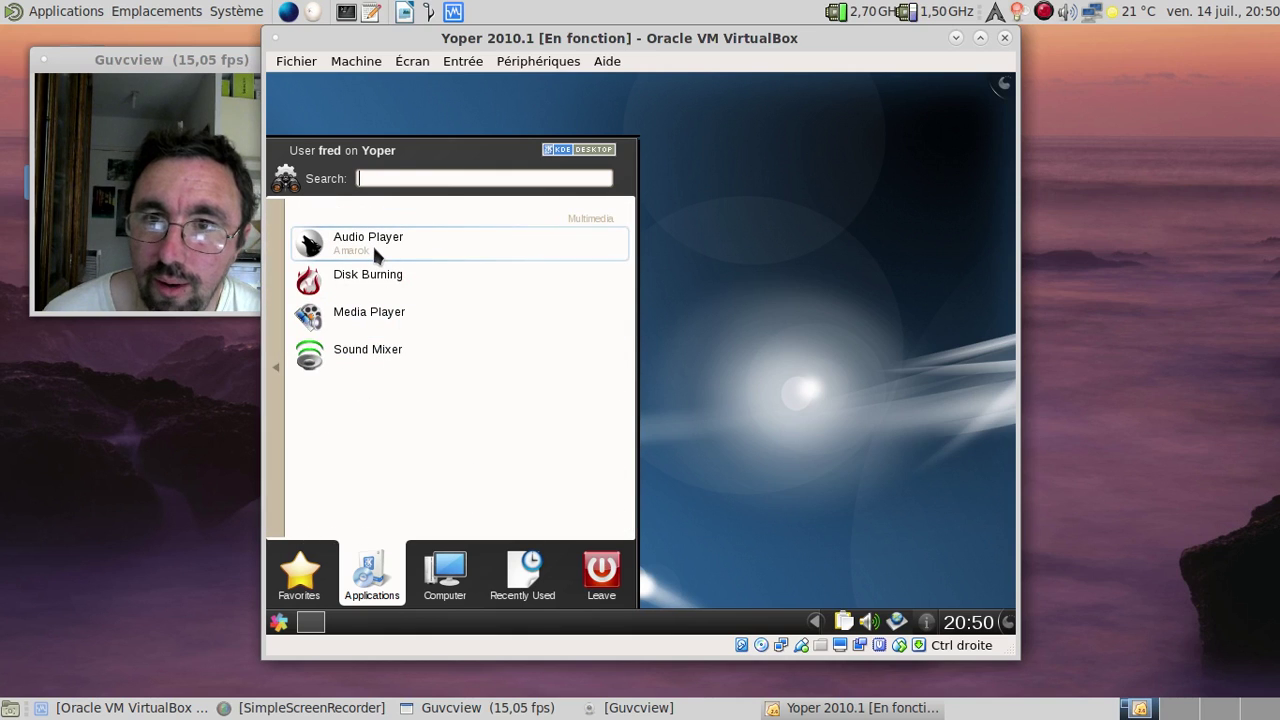
left_click(372, 243)
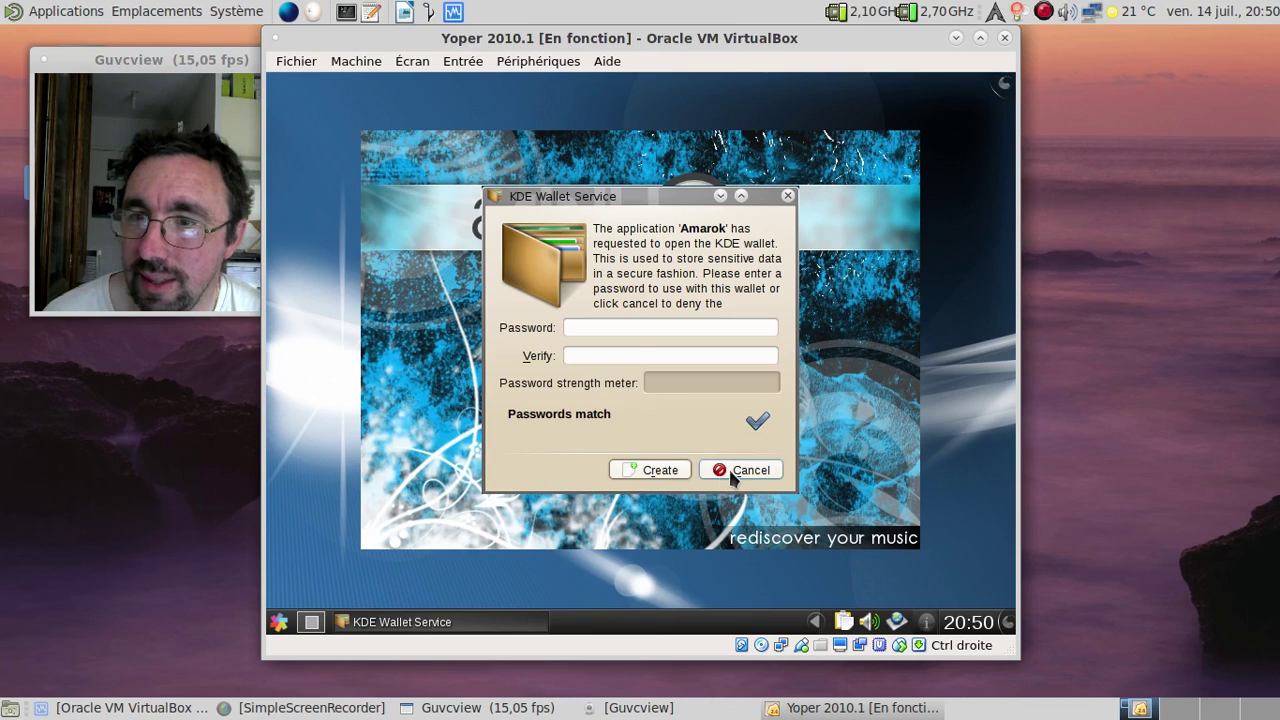
Step: Dismiss Amarok's wallet and collection prompts, check its version 2.3.1 on KDE 4.4.5, then close it
left_click(741, 470)
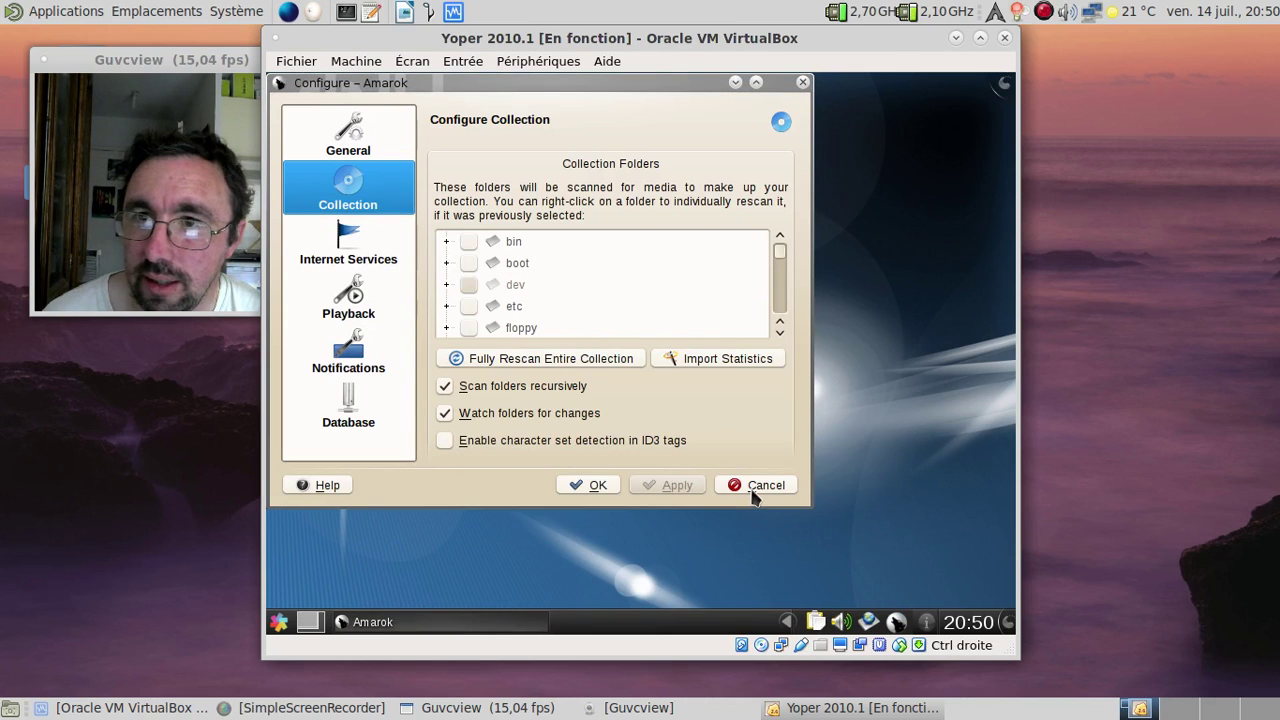
left_click(752, 485)
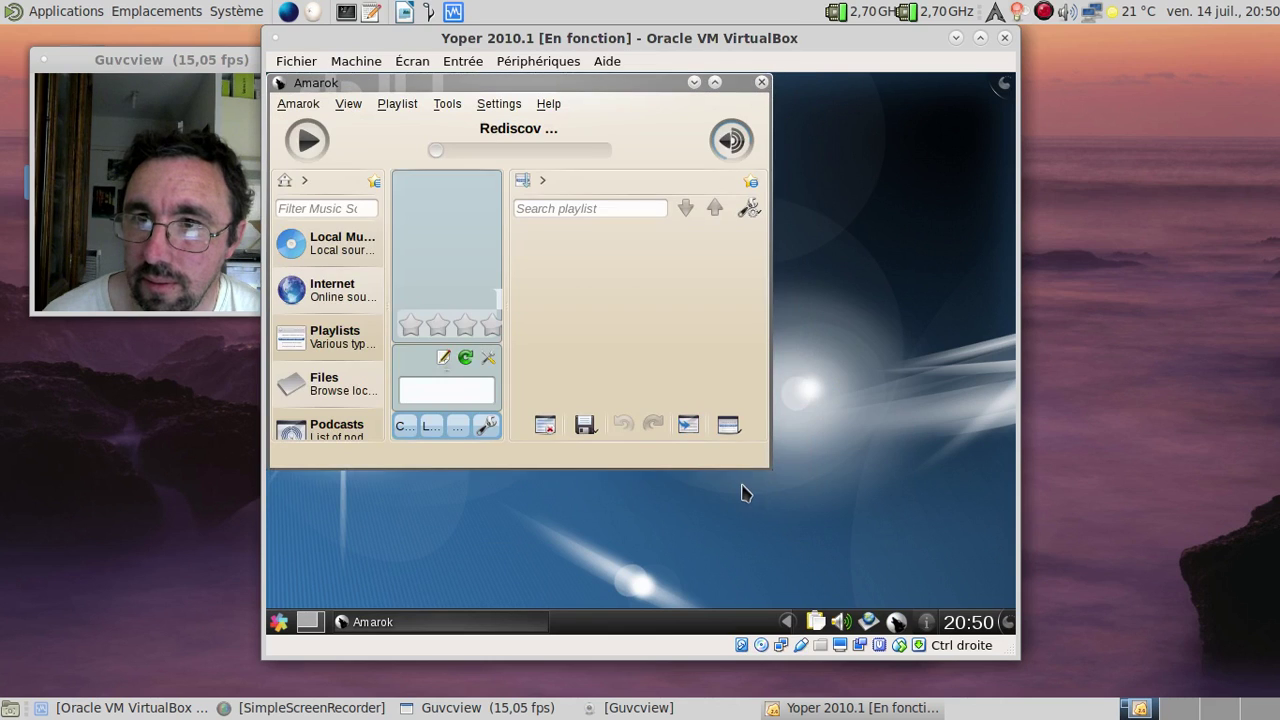
left_click(552, 106)
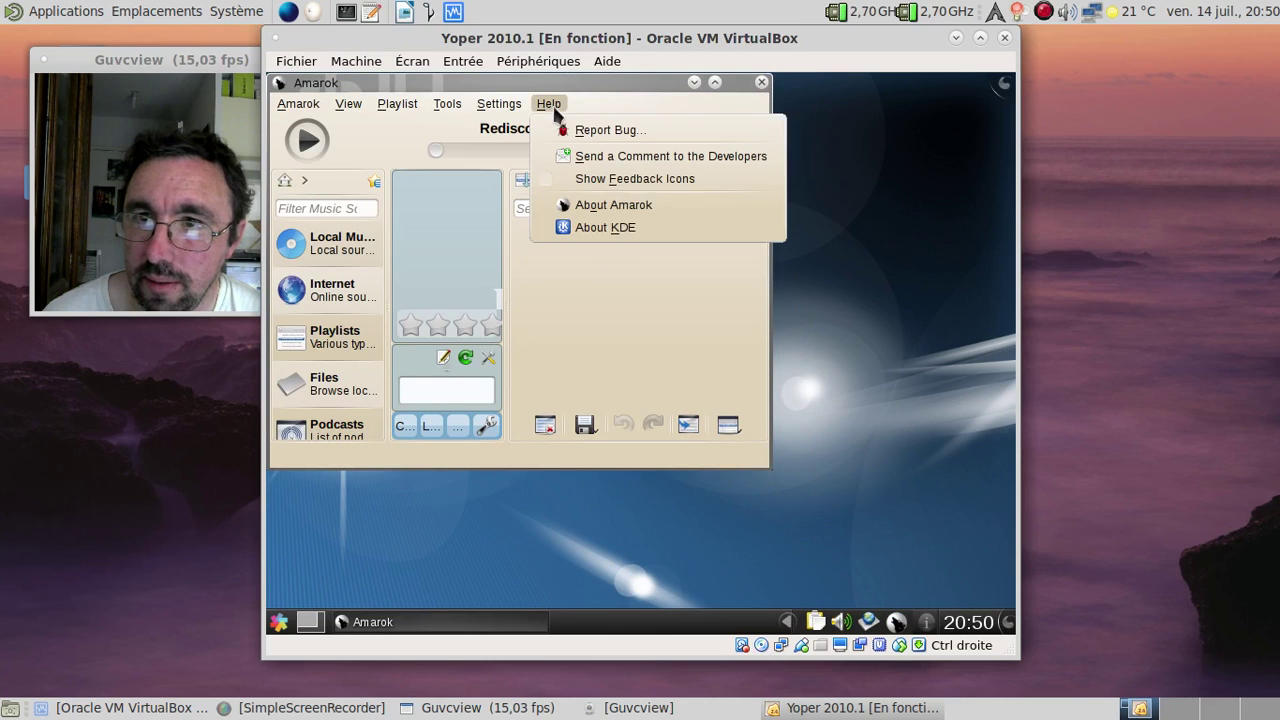
left_click(586, 203)
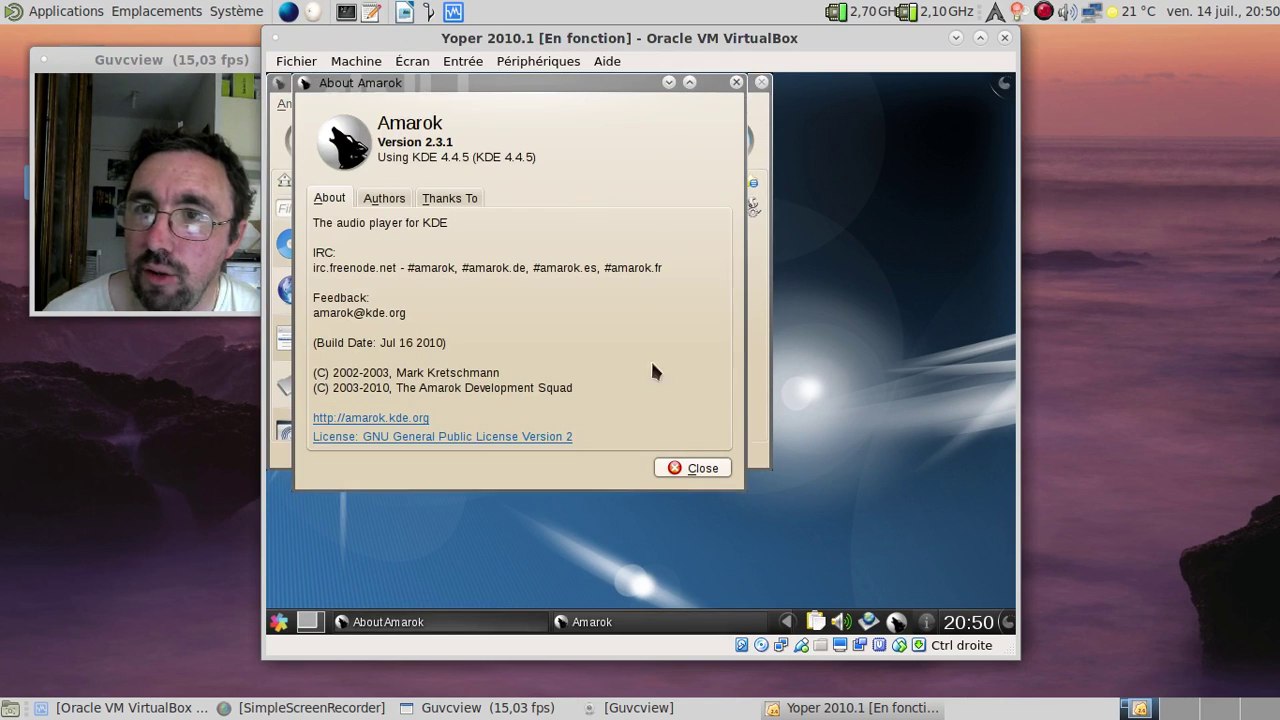
left_click(705, 469)
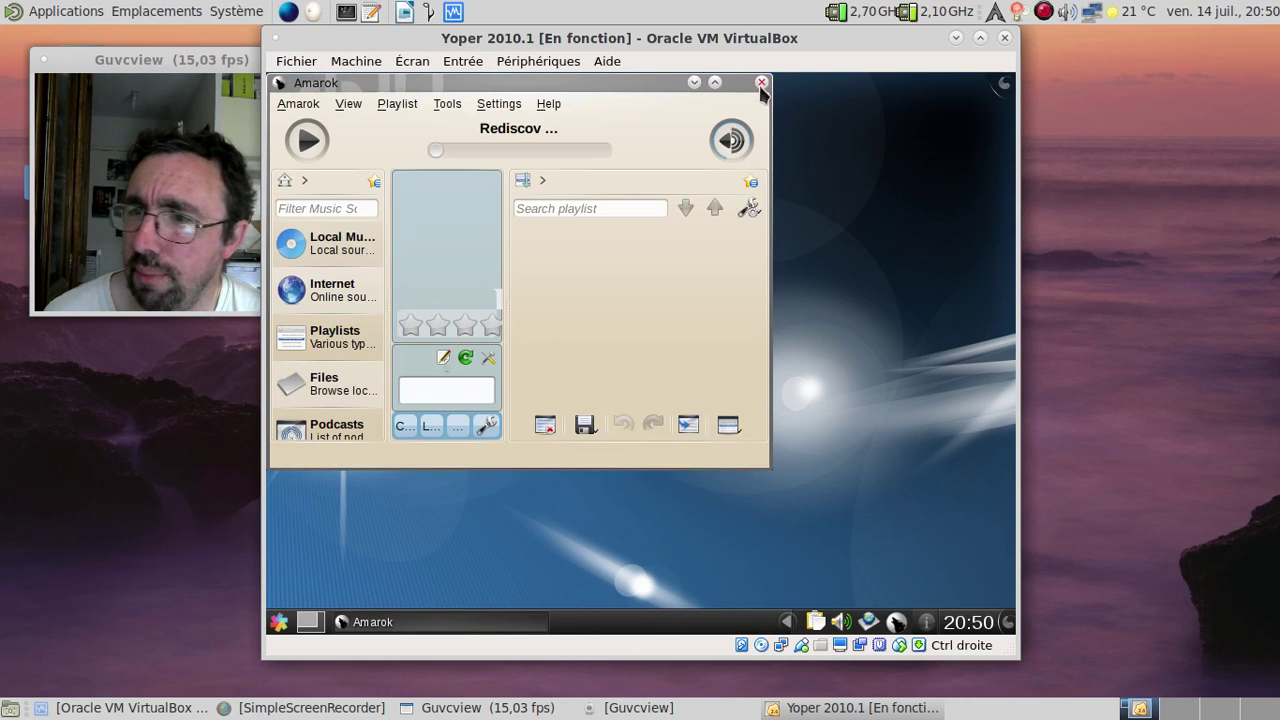
left_click(761, 84)
Step: Acknowledge Amarok's tray notice and shut down the guest via Leave > Turn Off Computer
left_click(603, 341)
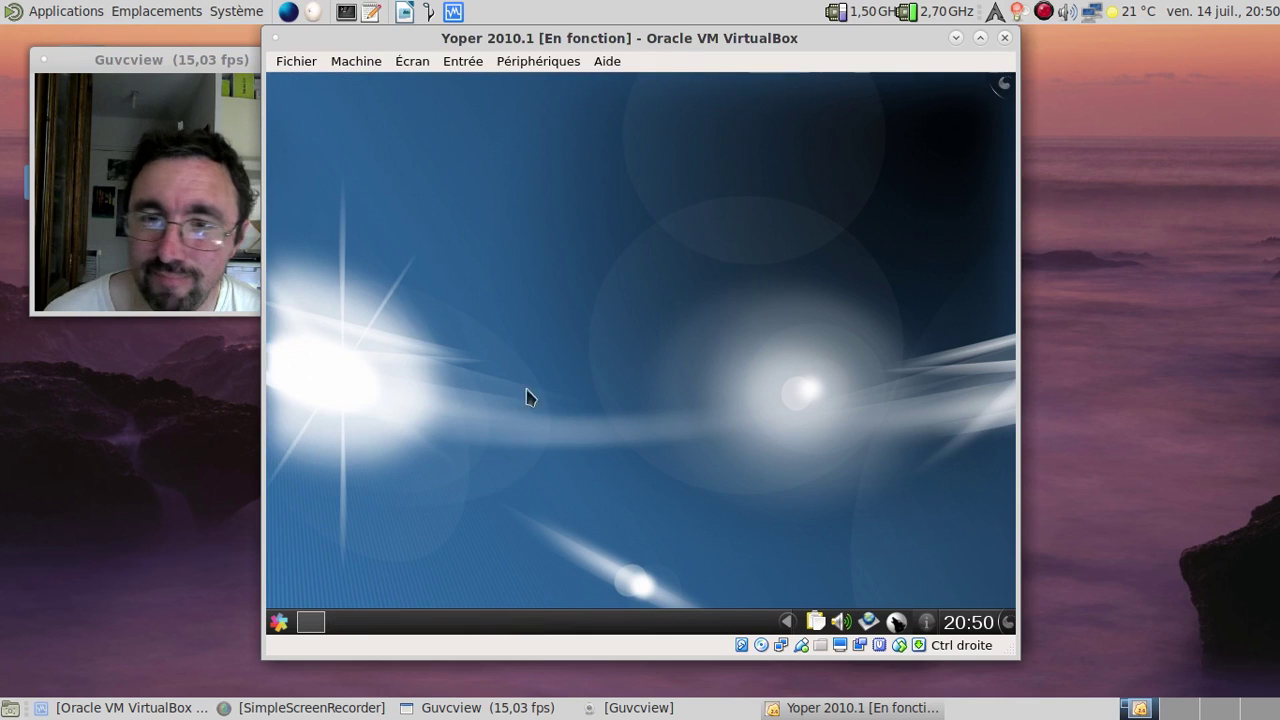
left_click(280, 622)
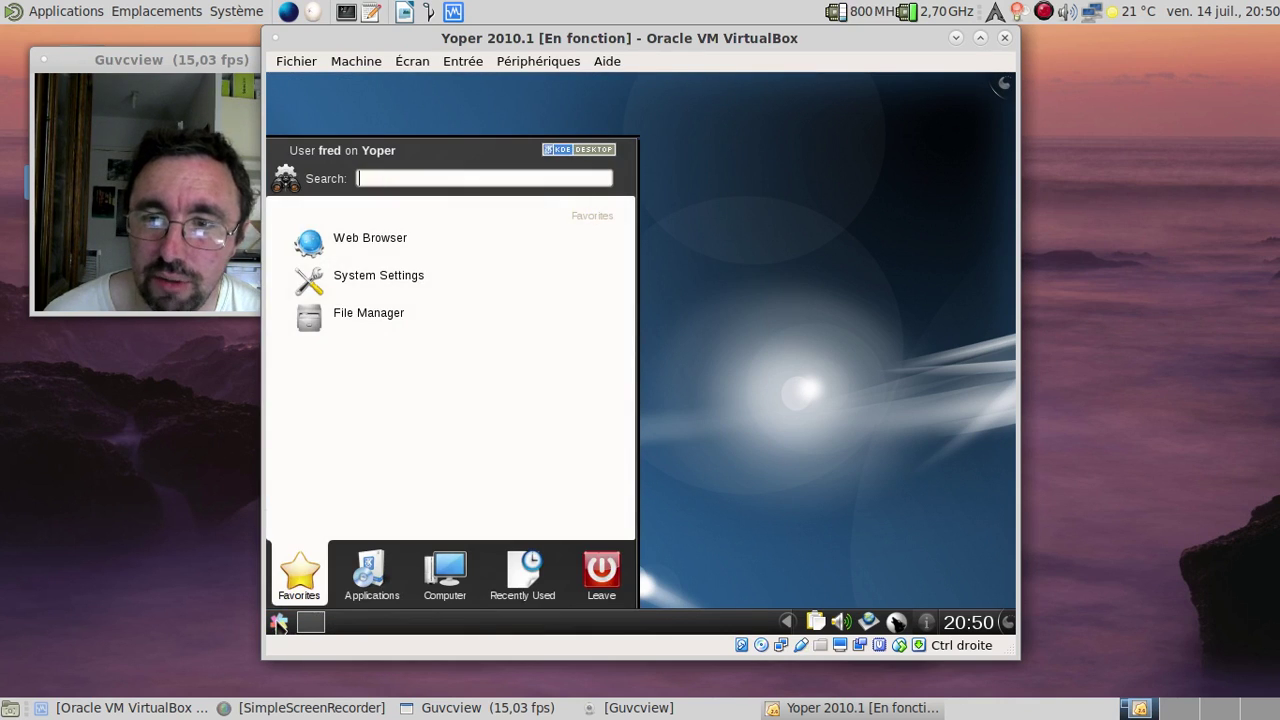
left_click(585, 583)
left_click(434, 481)
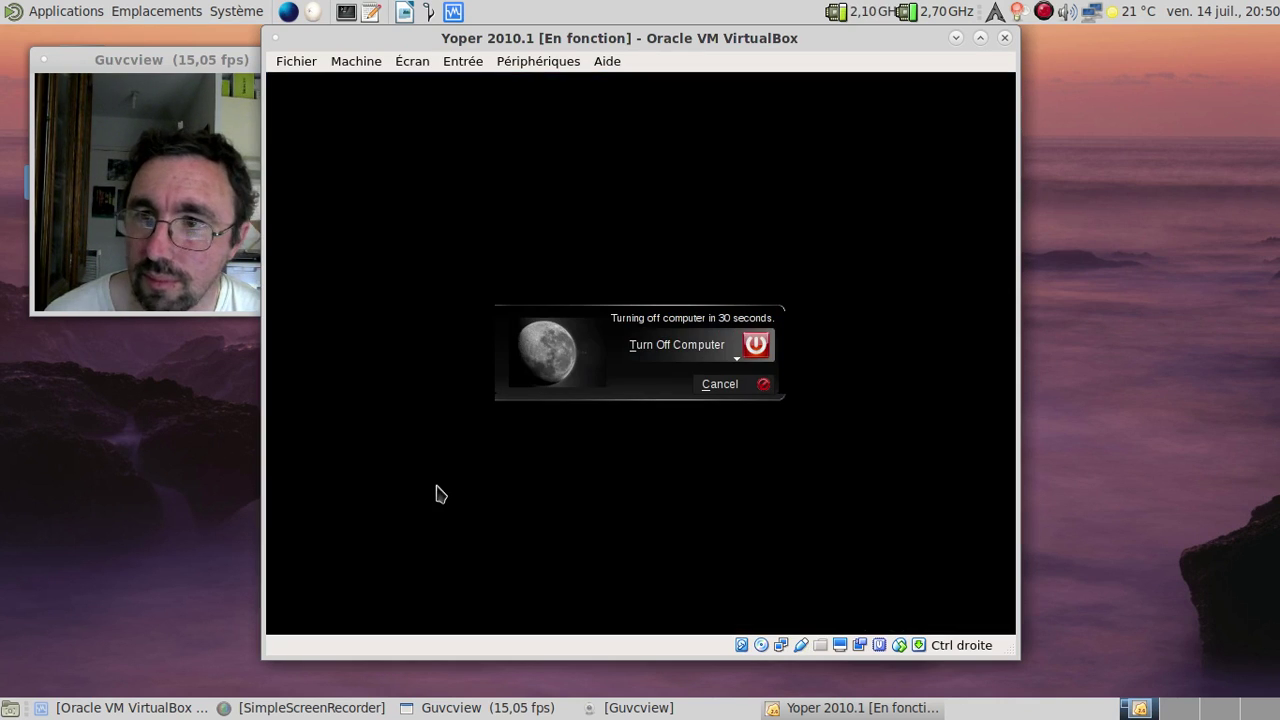
left_click(697, 349)
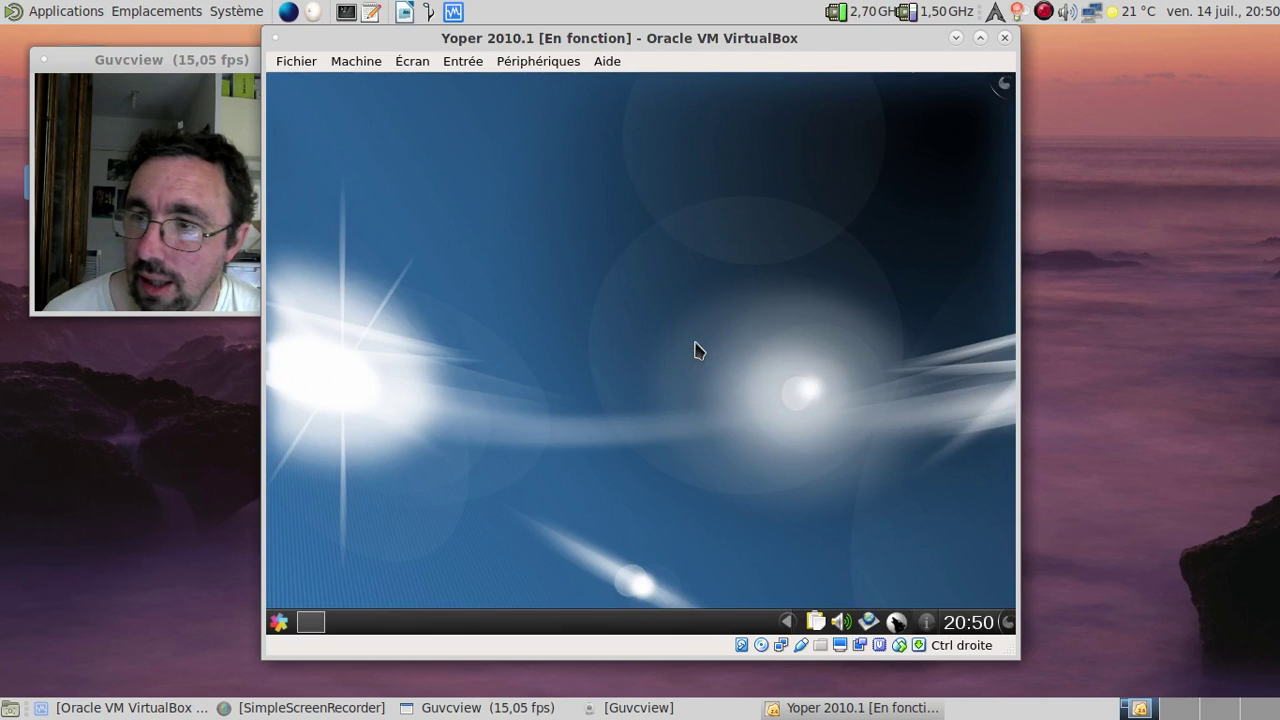